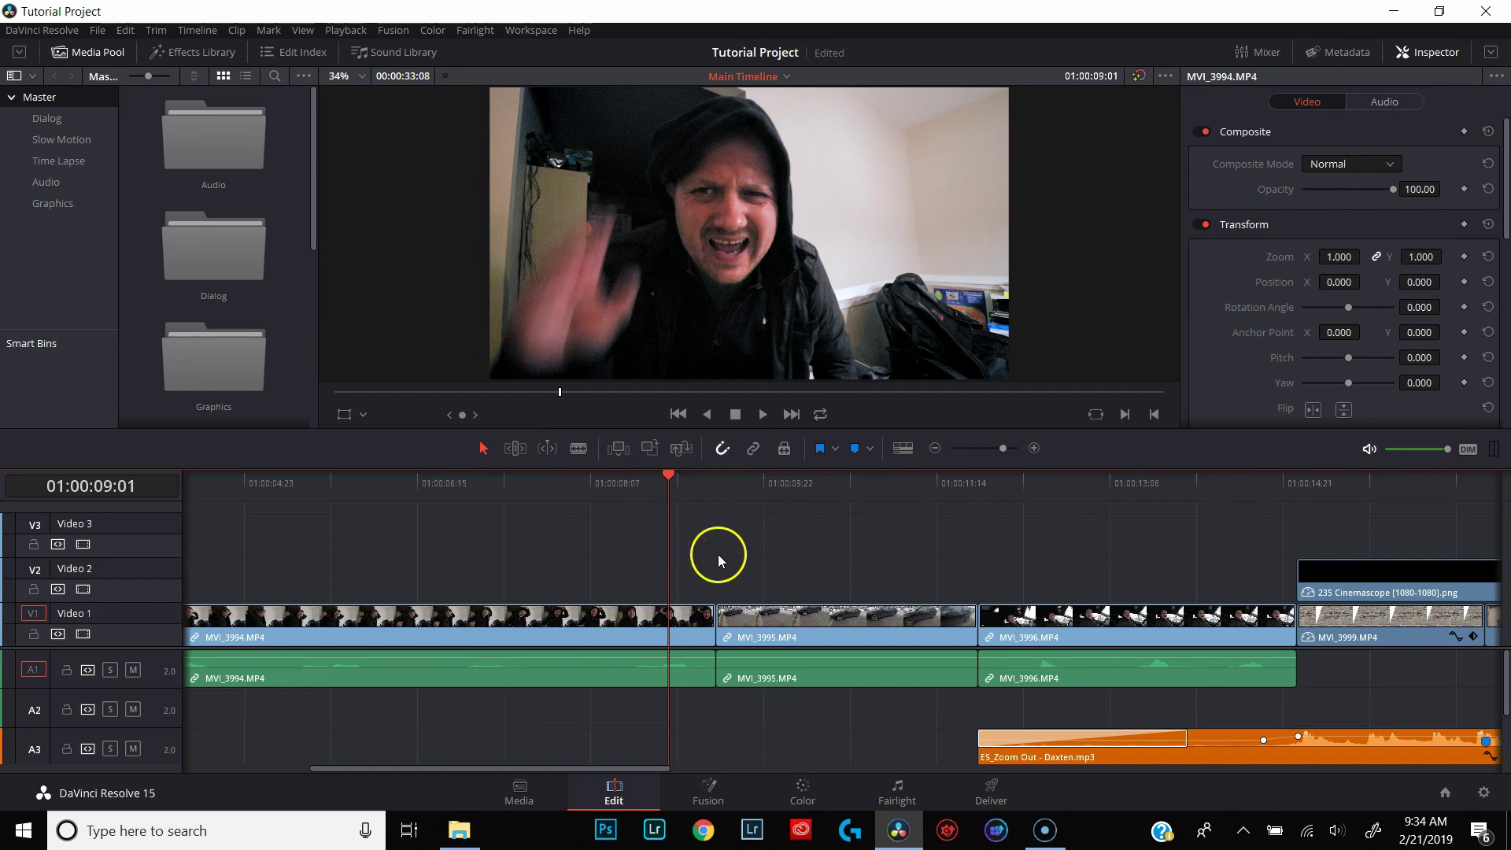
Step: Try a 6-frame Cross Dissolve at the cut between MVI_3994 and MVI_3995 and play it back
click(782, 480)
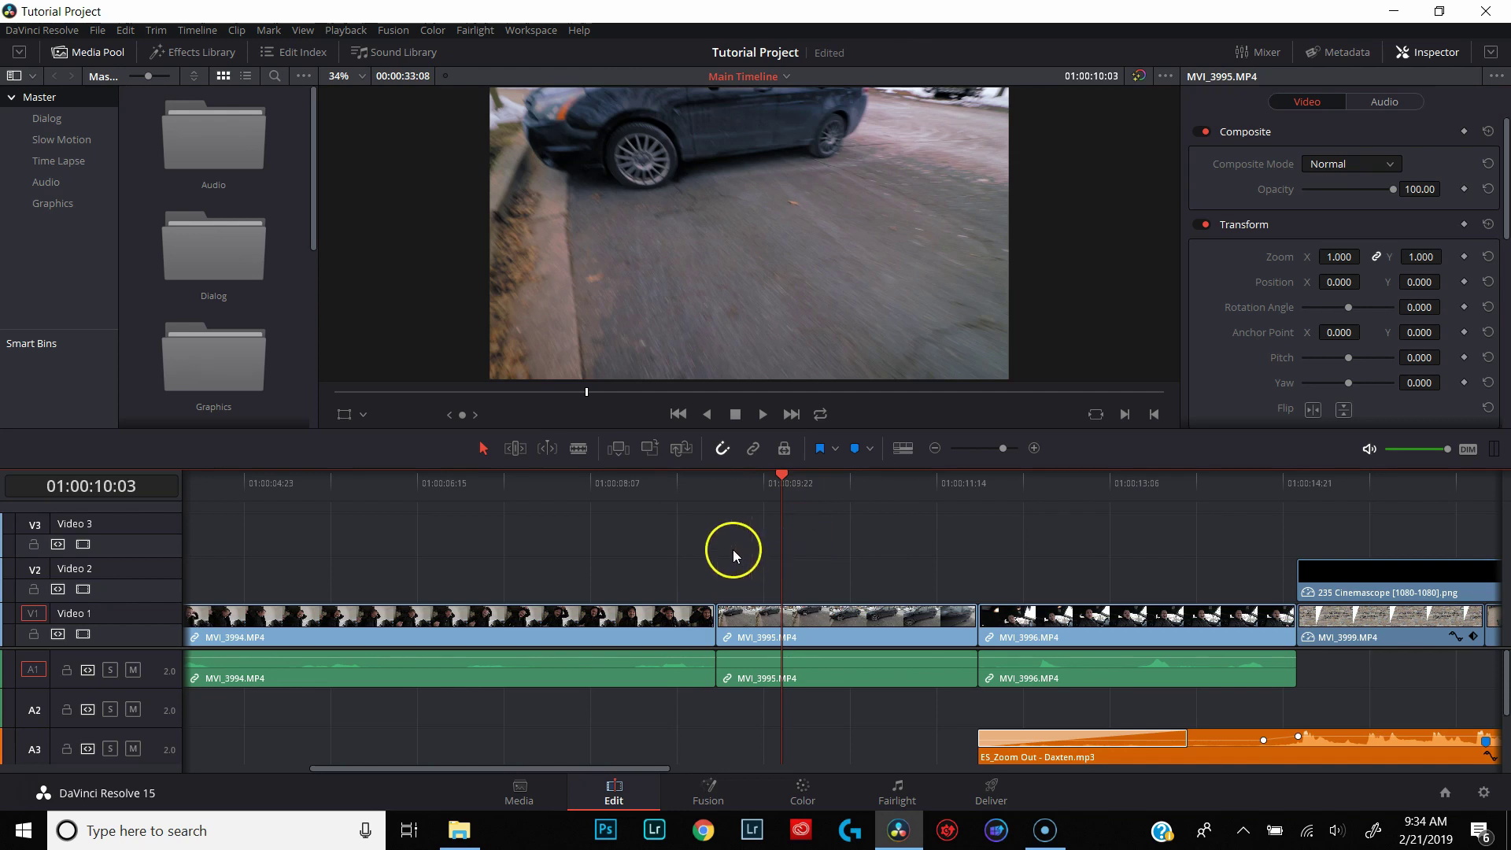
click(713, 480)
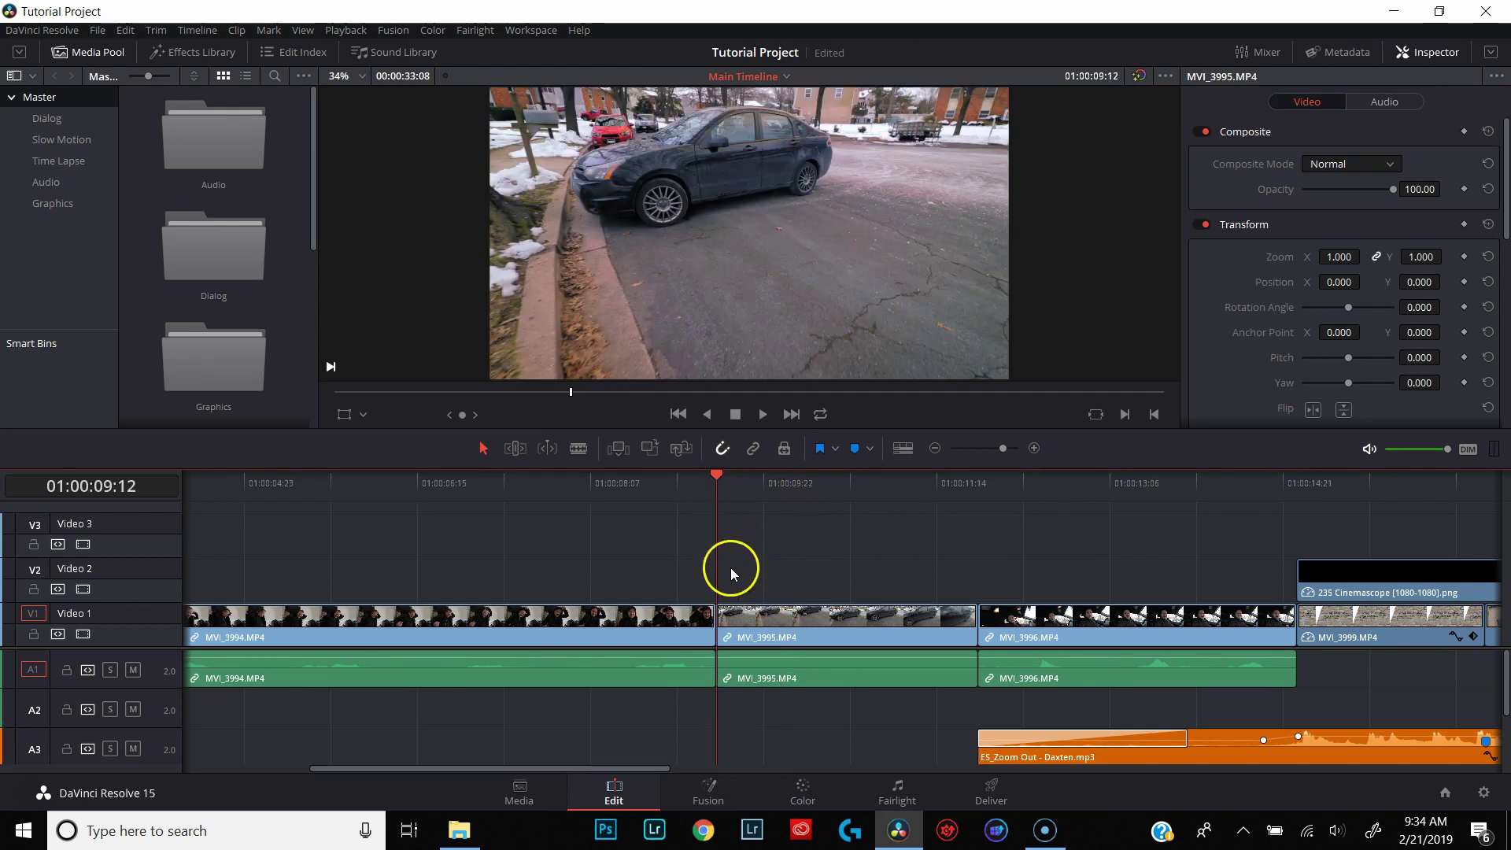
click(713, 630)
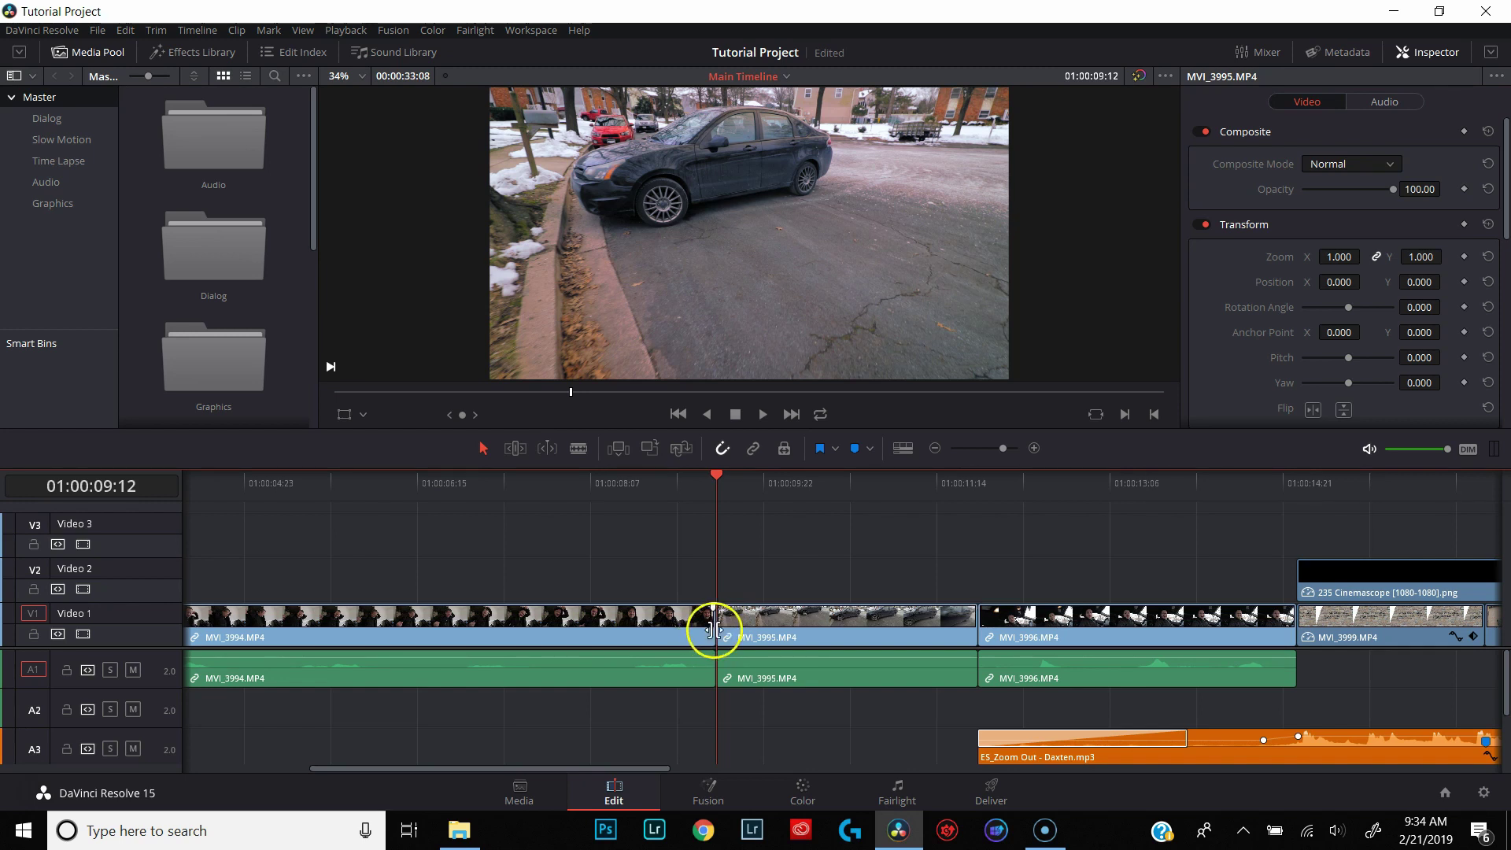
right_click(717, 627)
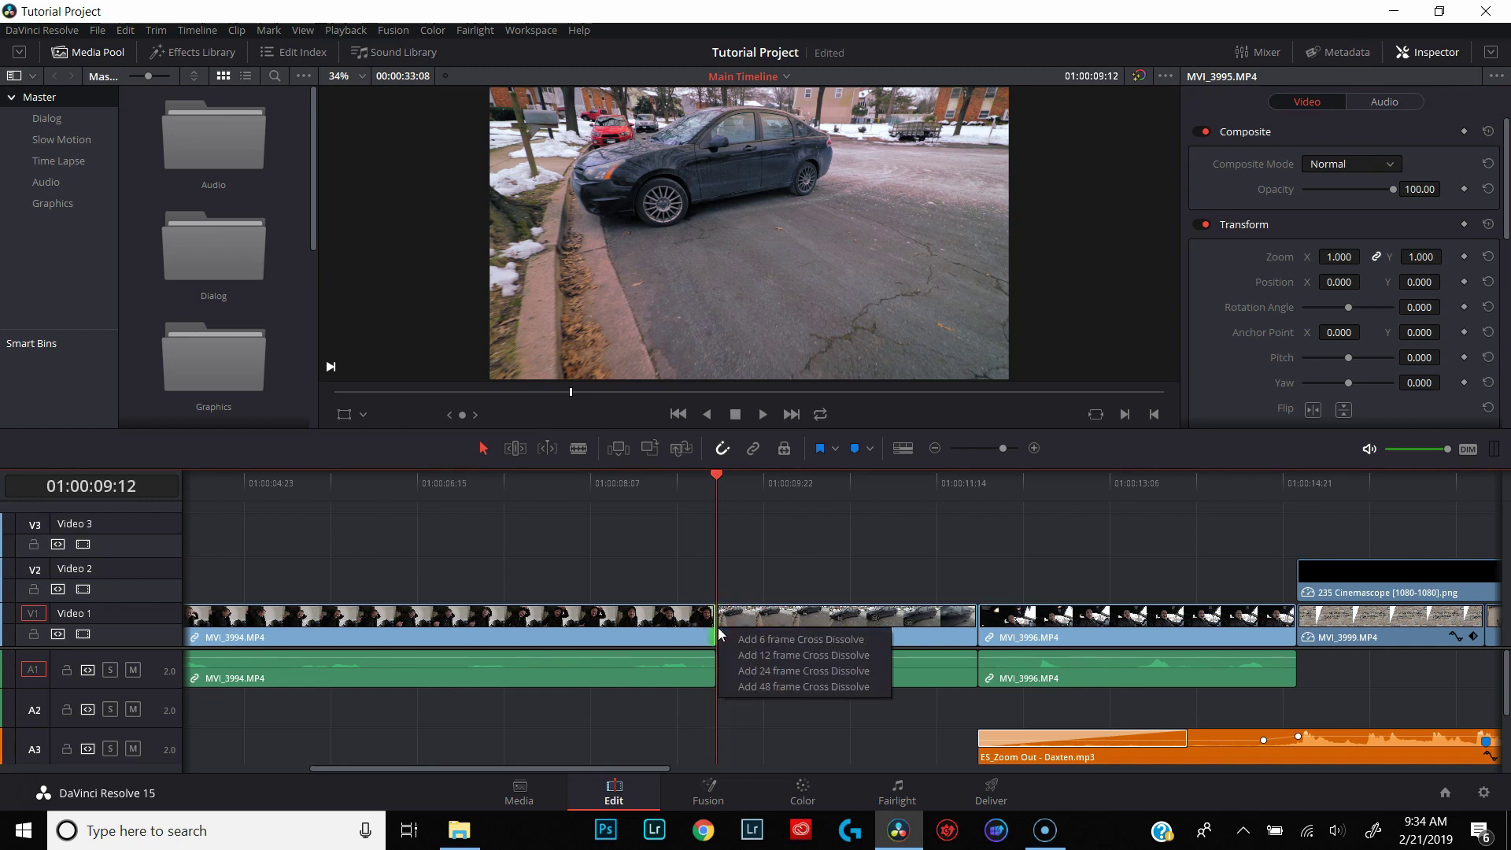
click(746, 640)
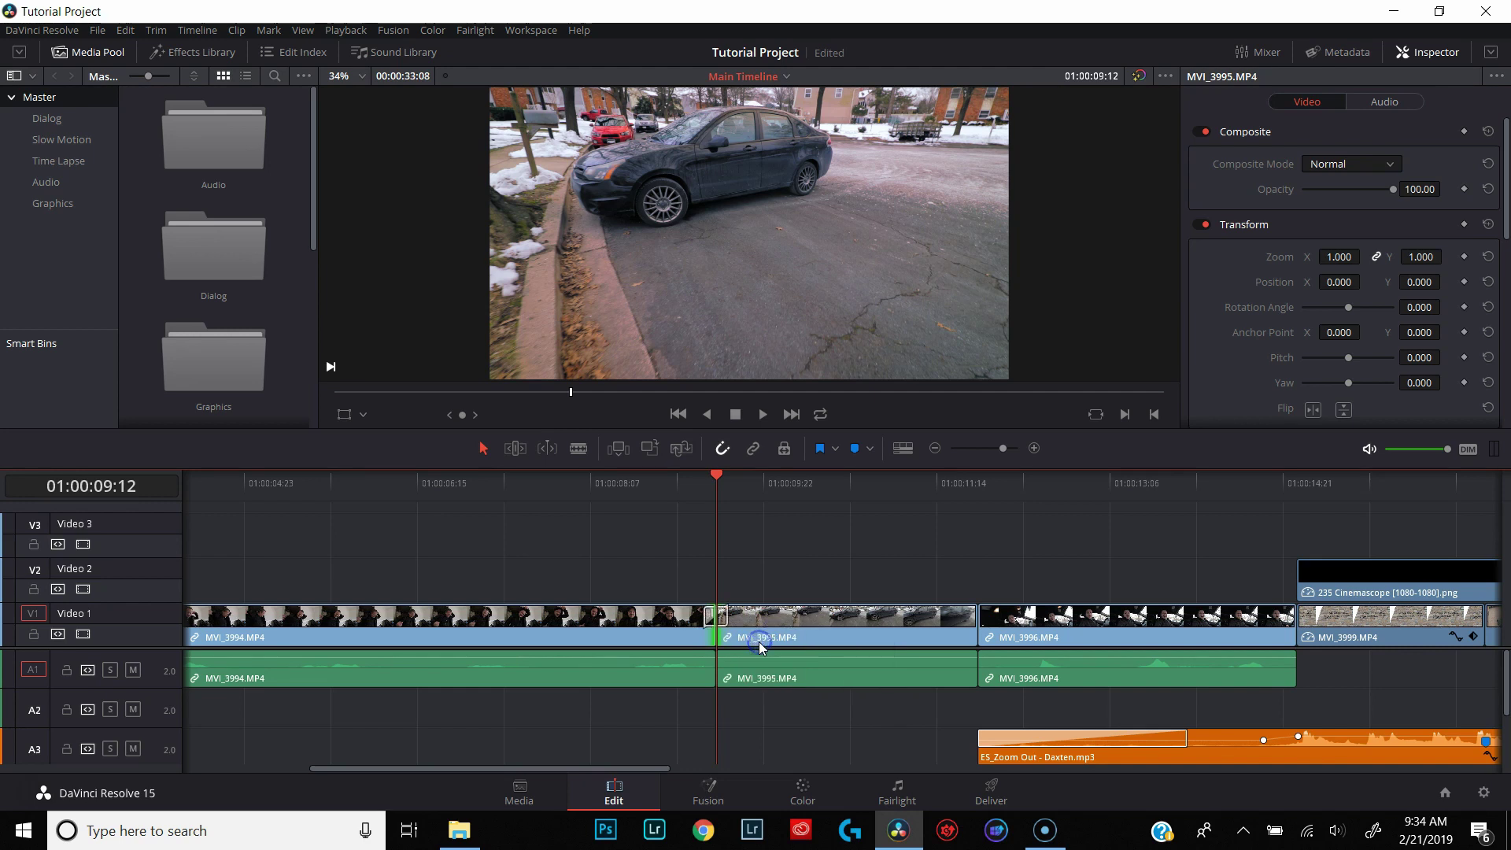
click(670, 488)
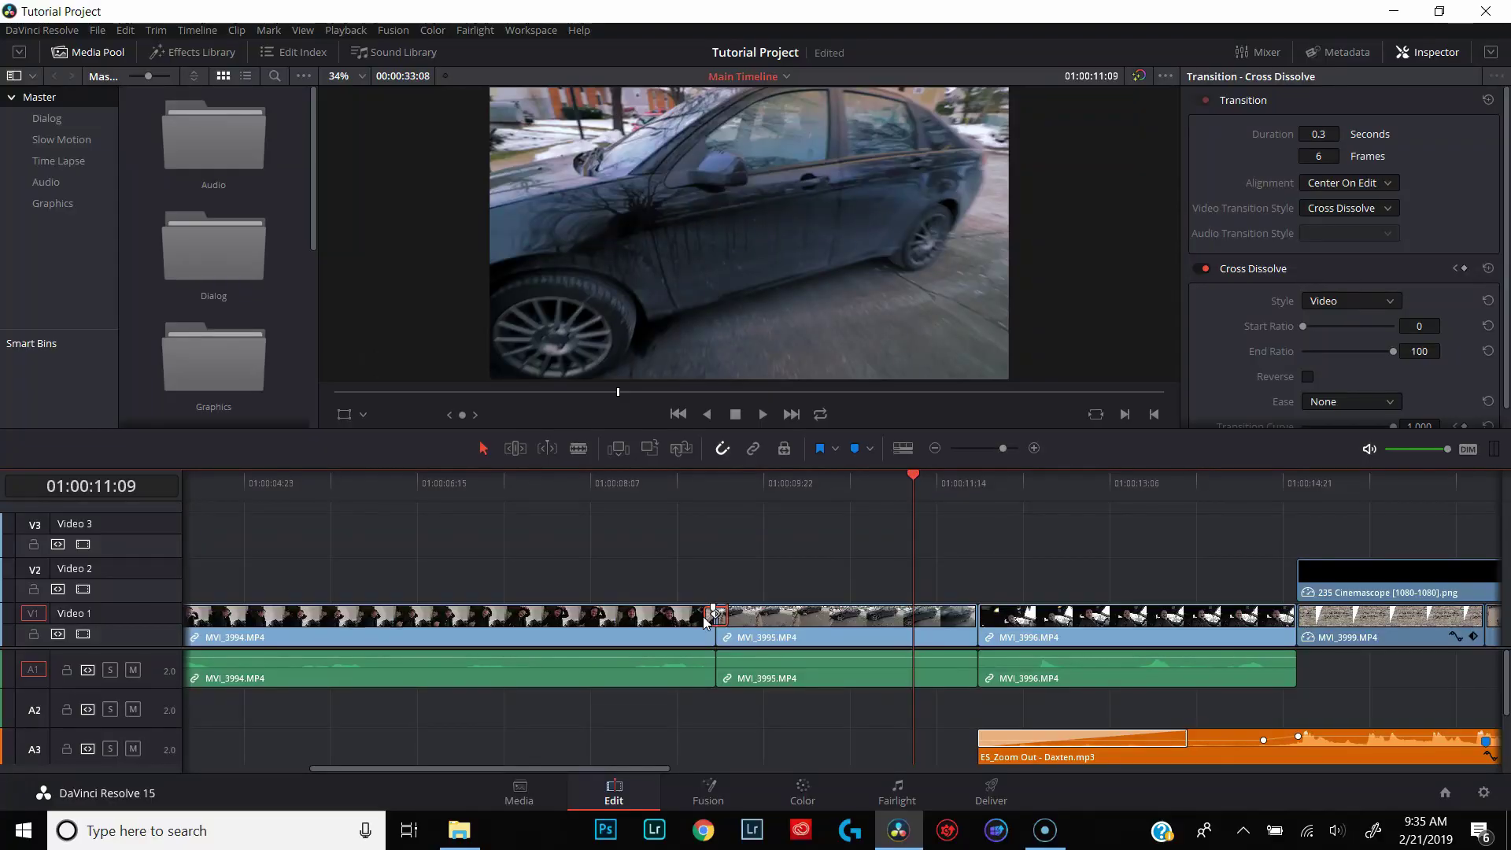
key(ctrl+shift+a)
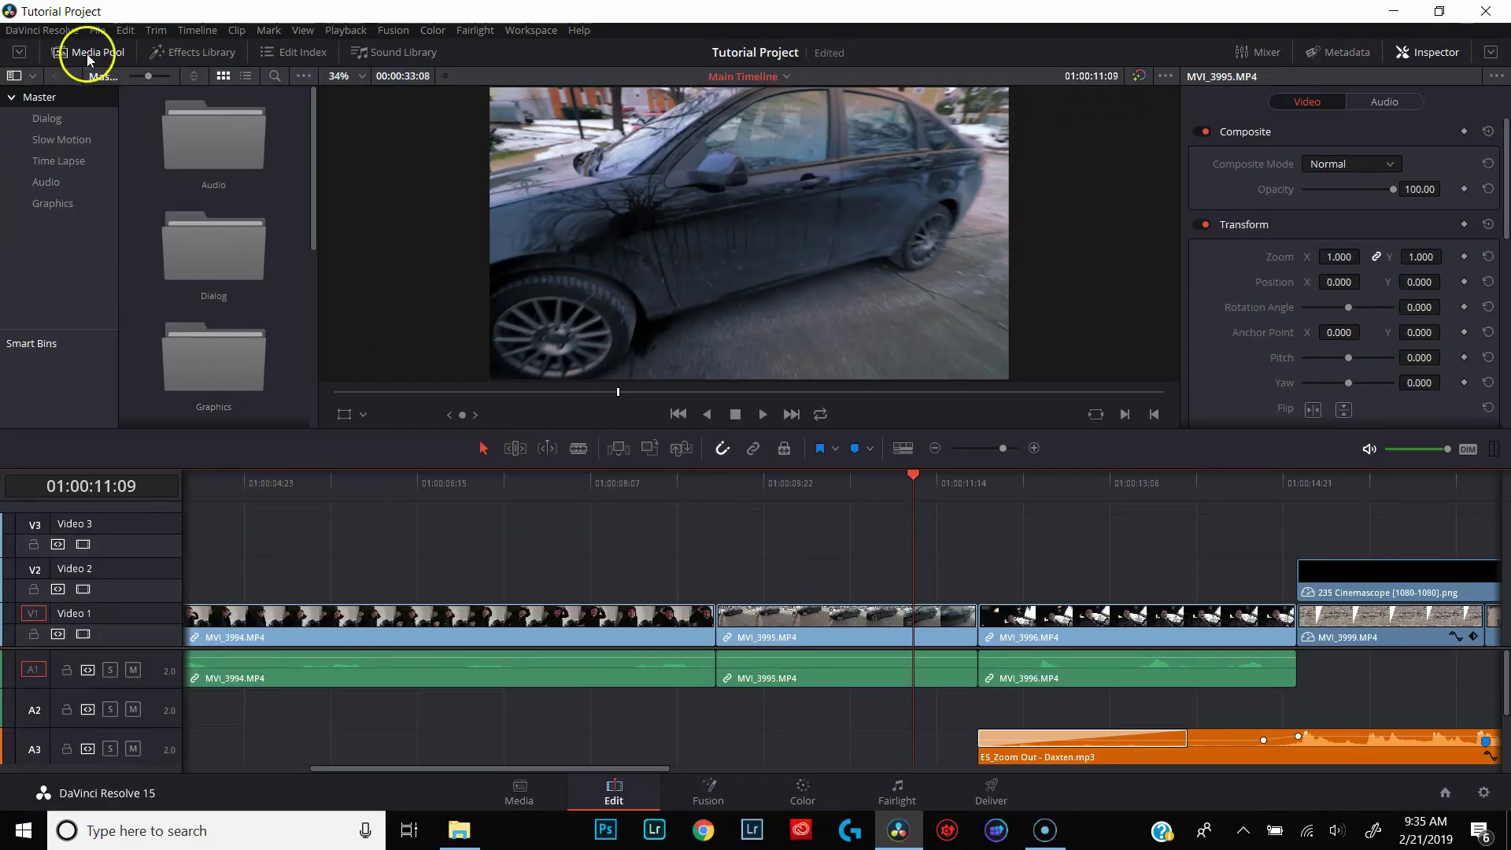
Step: Apply the Cross Dissolve video transition to the cut between MVI_3994 and MVI_3995 and shorten it to 4 frames
click(207, 54)
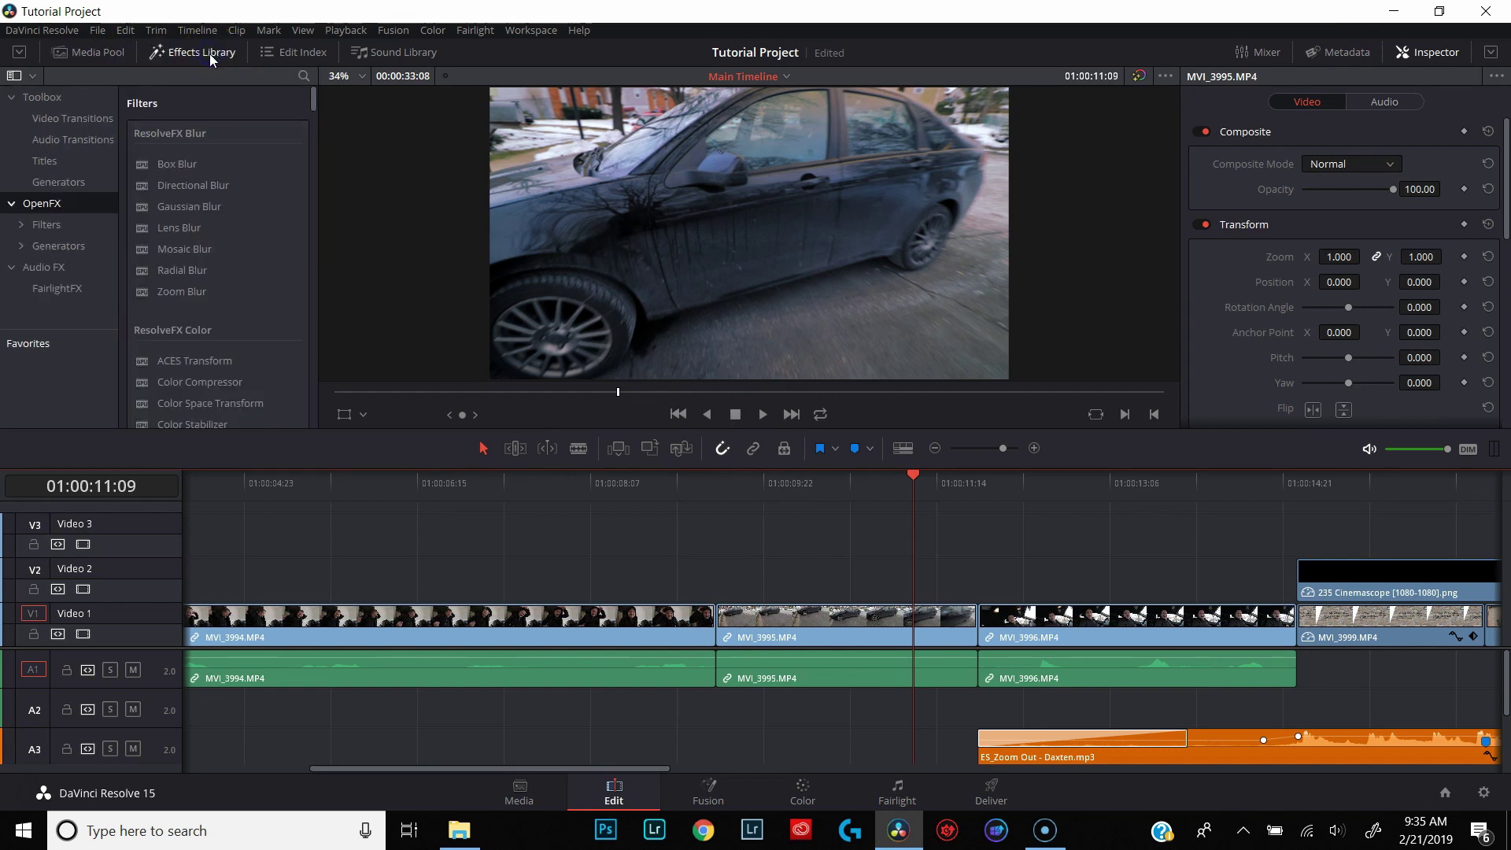
click(57, 121)
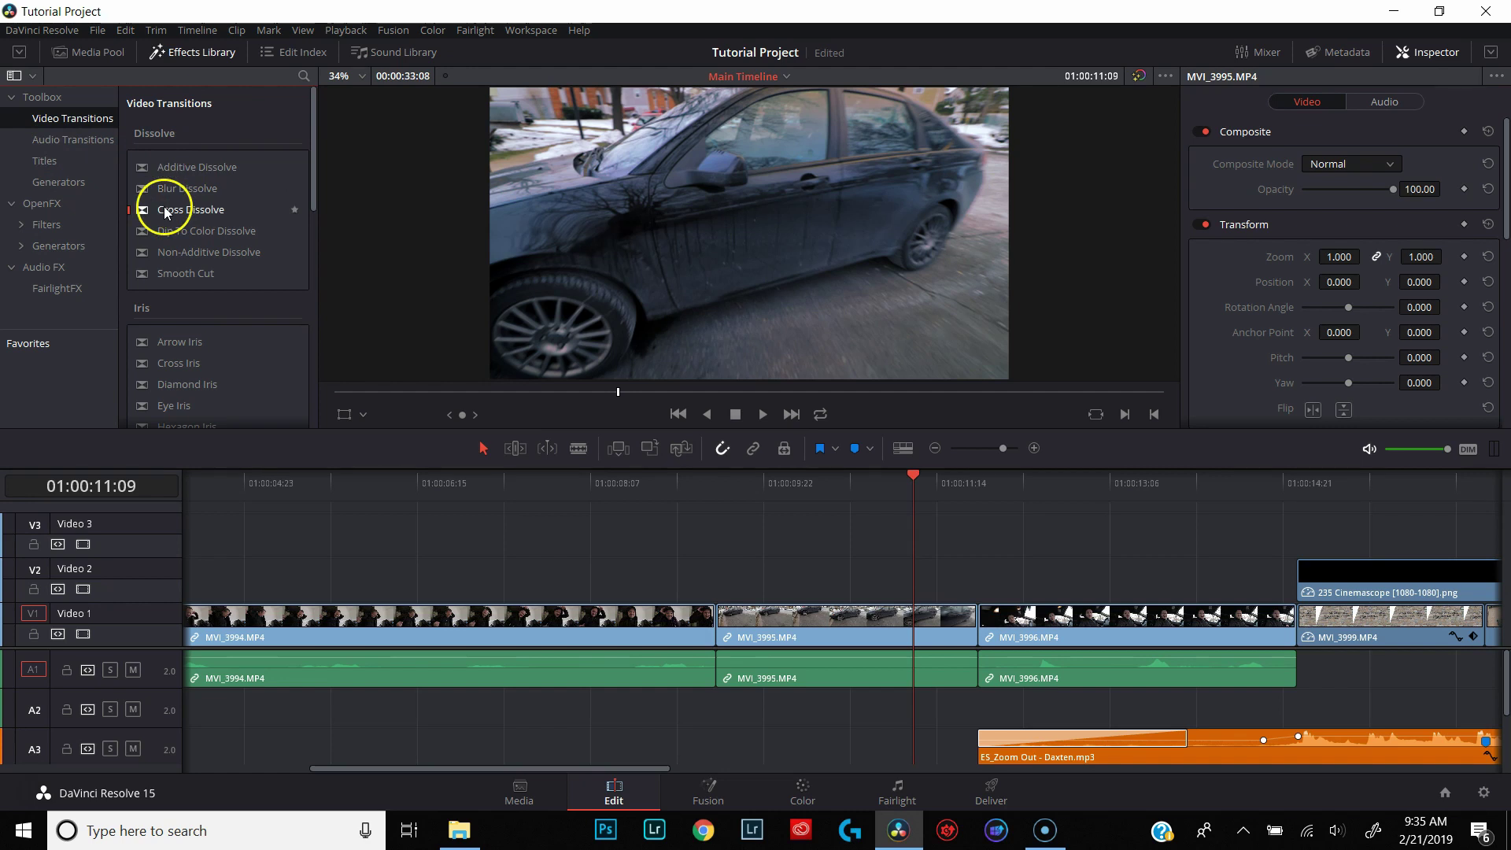
click(166, 212)
drag(165, 212, 708, 622)
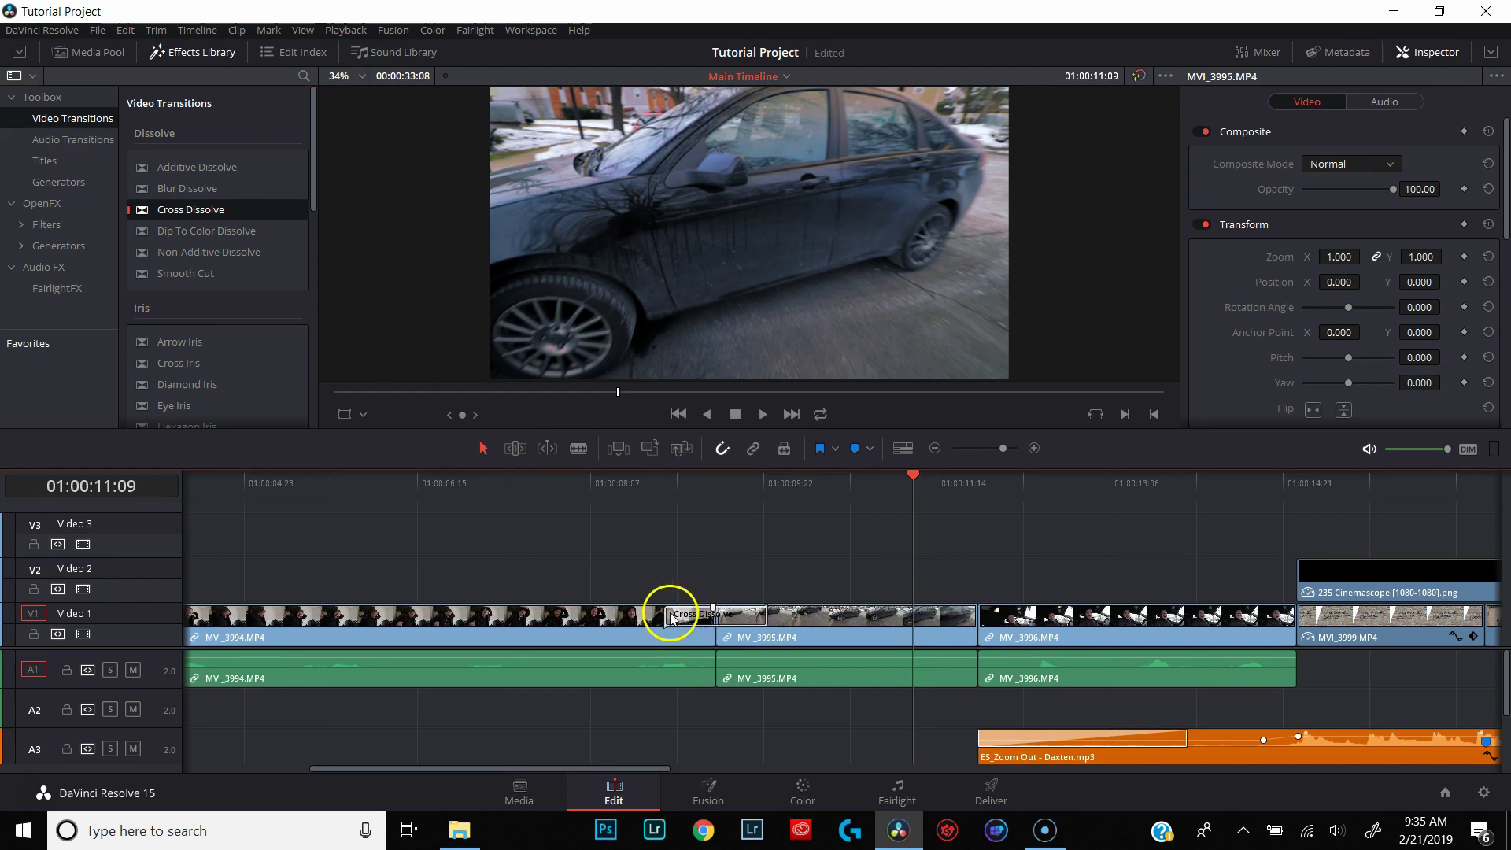
drag(684, 618, 704, 622)
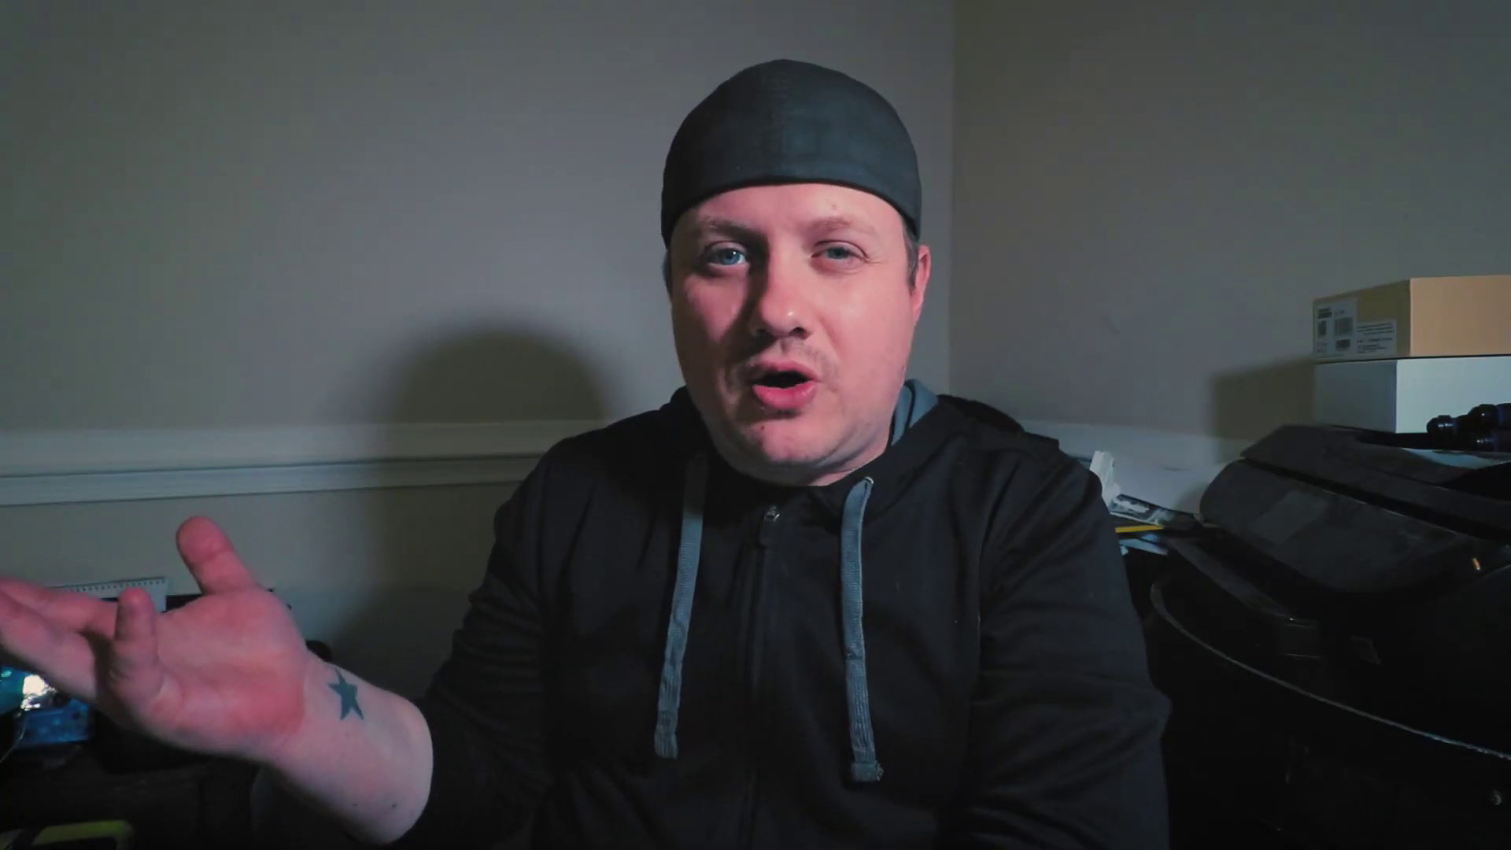
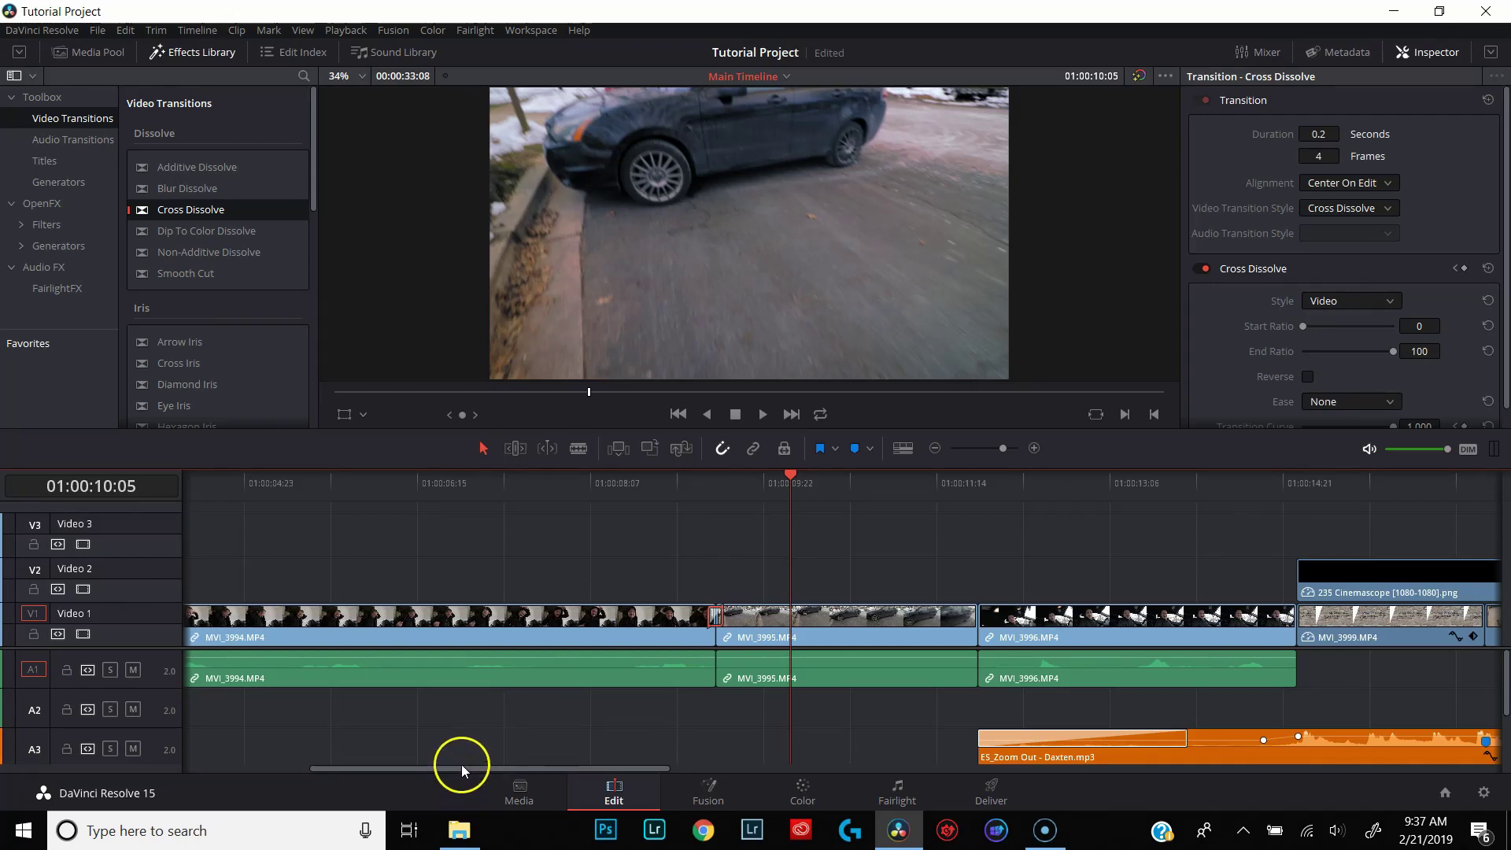
Step: Review the footage on both sides of the cut between MVI_3999 and MVI_4000
drag(462, 768, 660, 814)
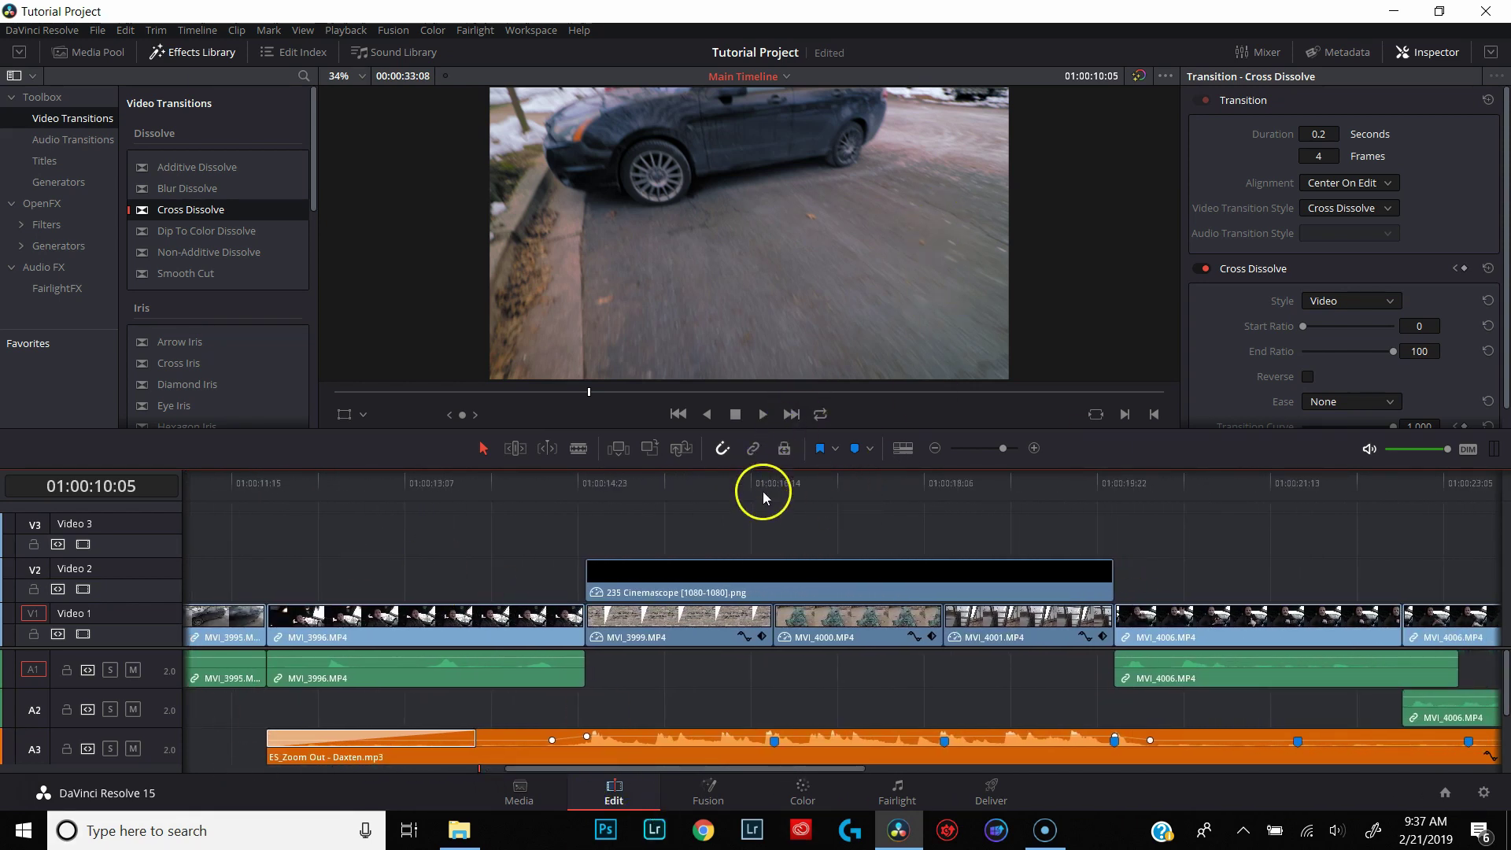
click(705, 482)
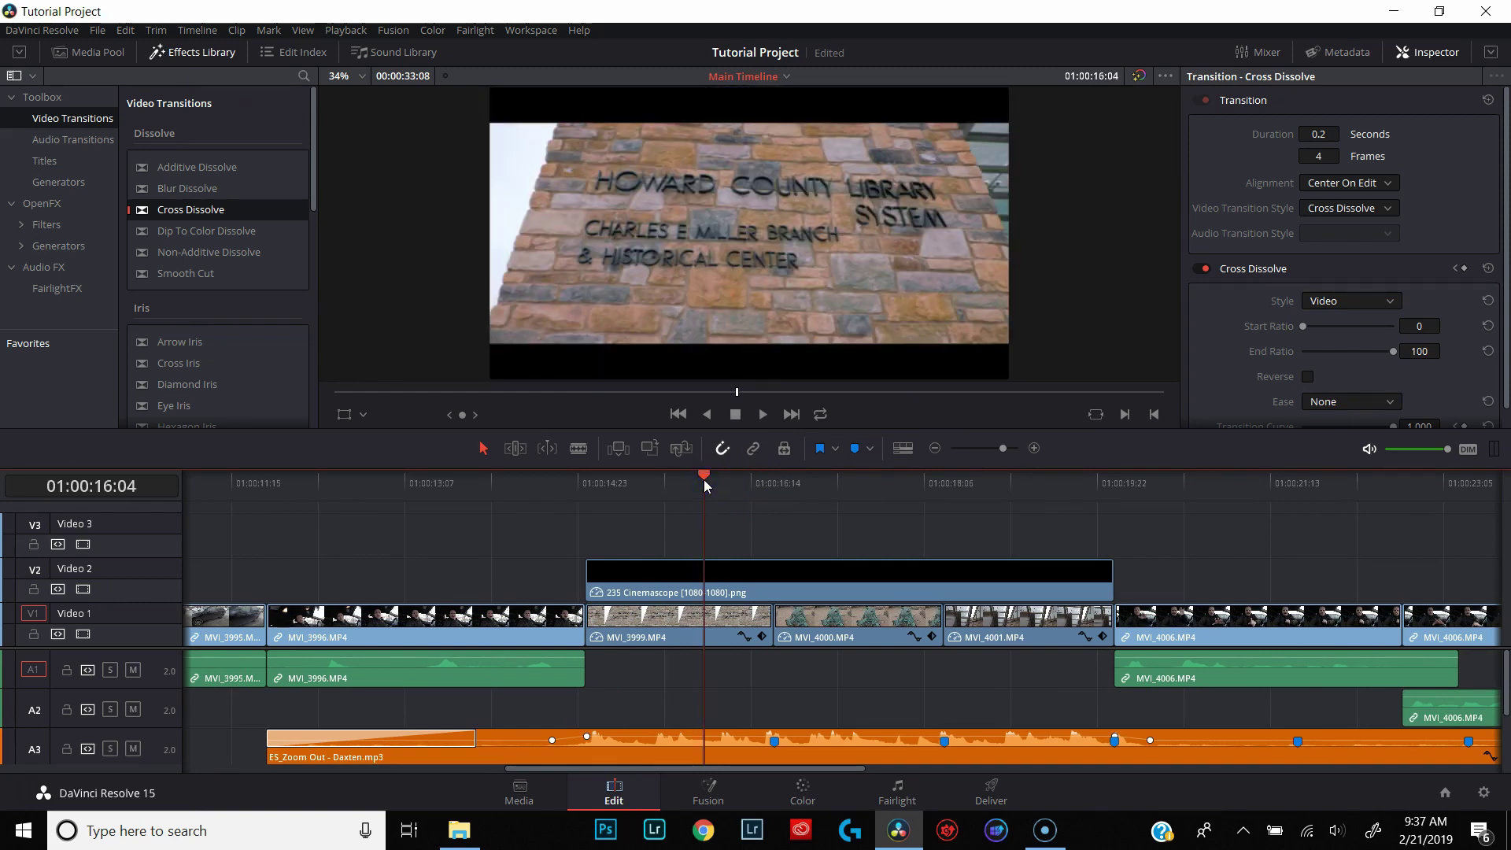
click(801, 488)
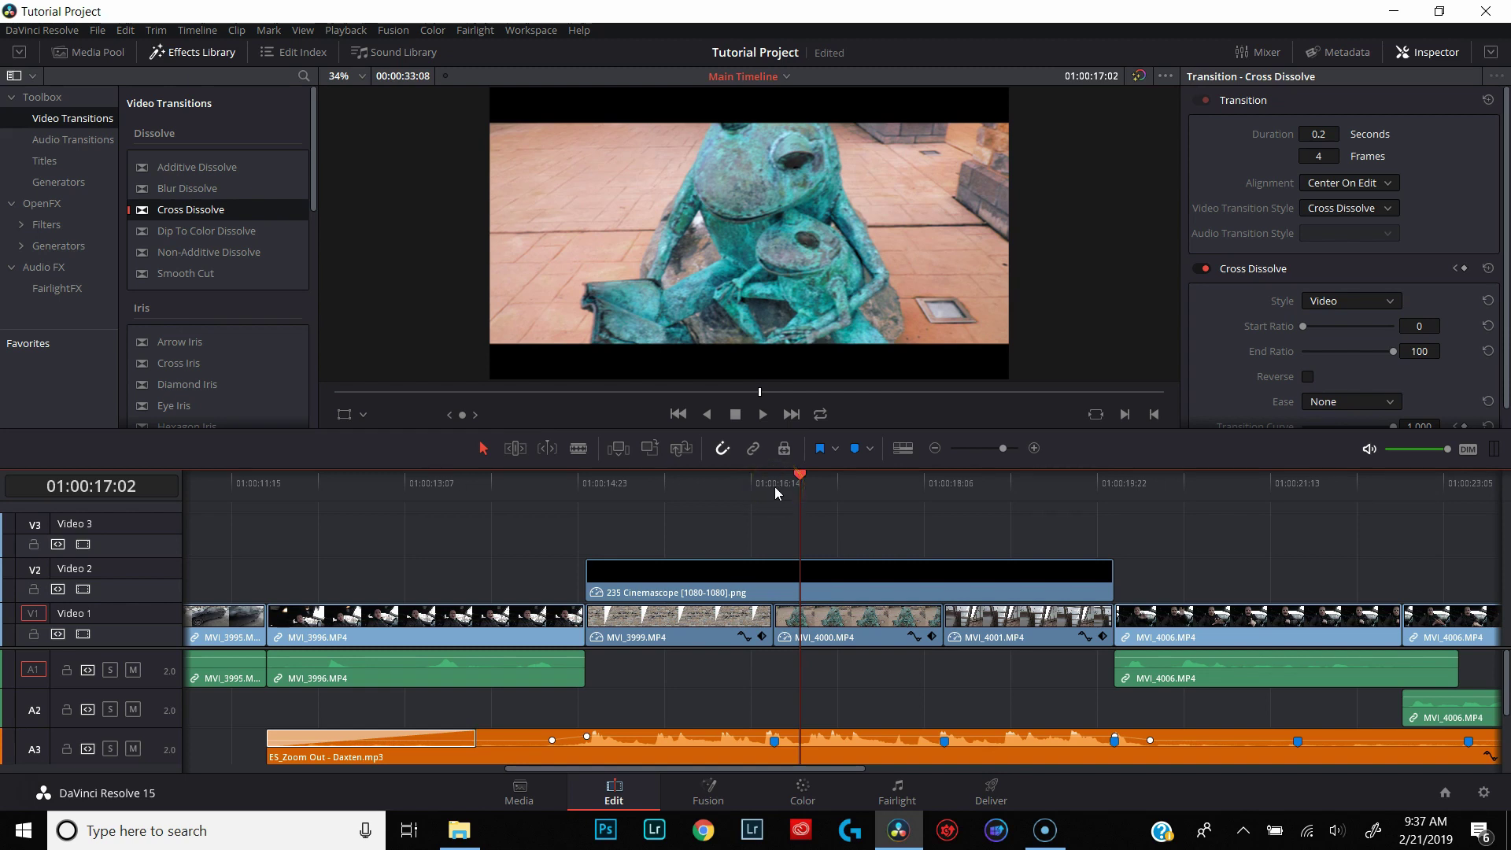
click(773, 483)
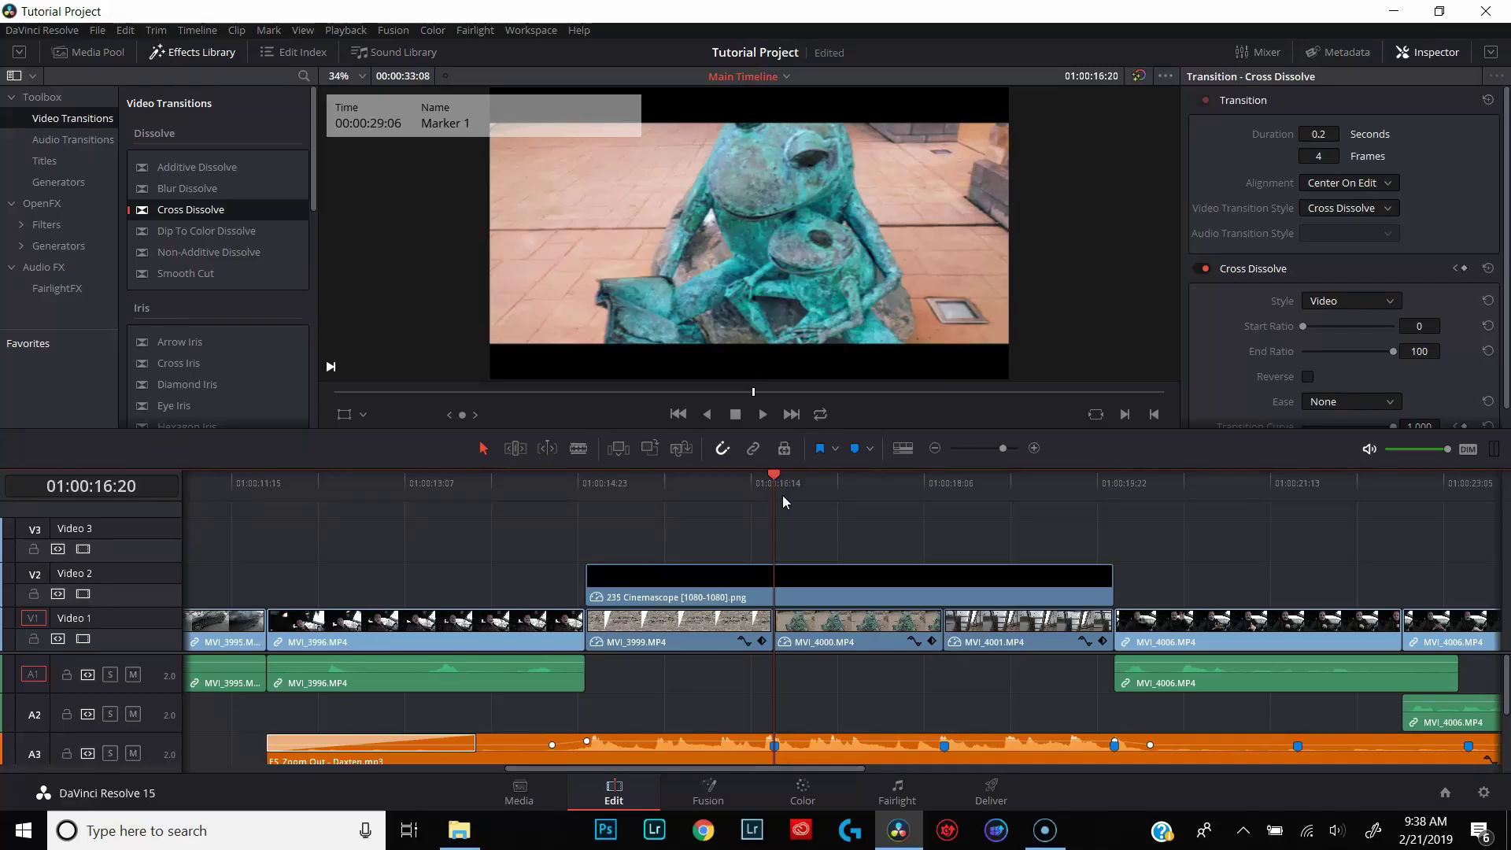
drag(782, 494, 800, 489)
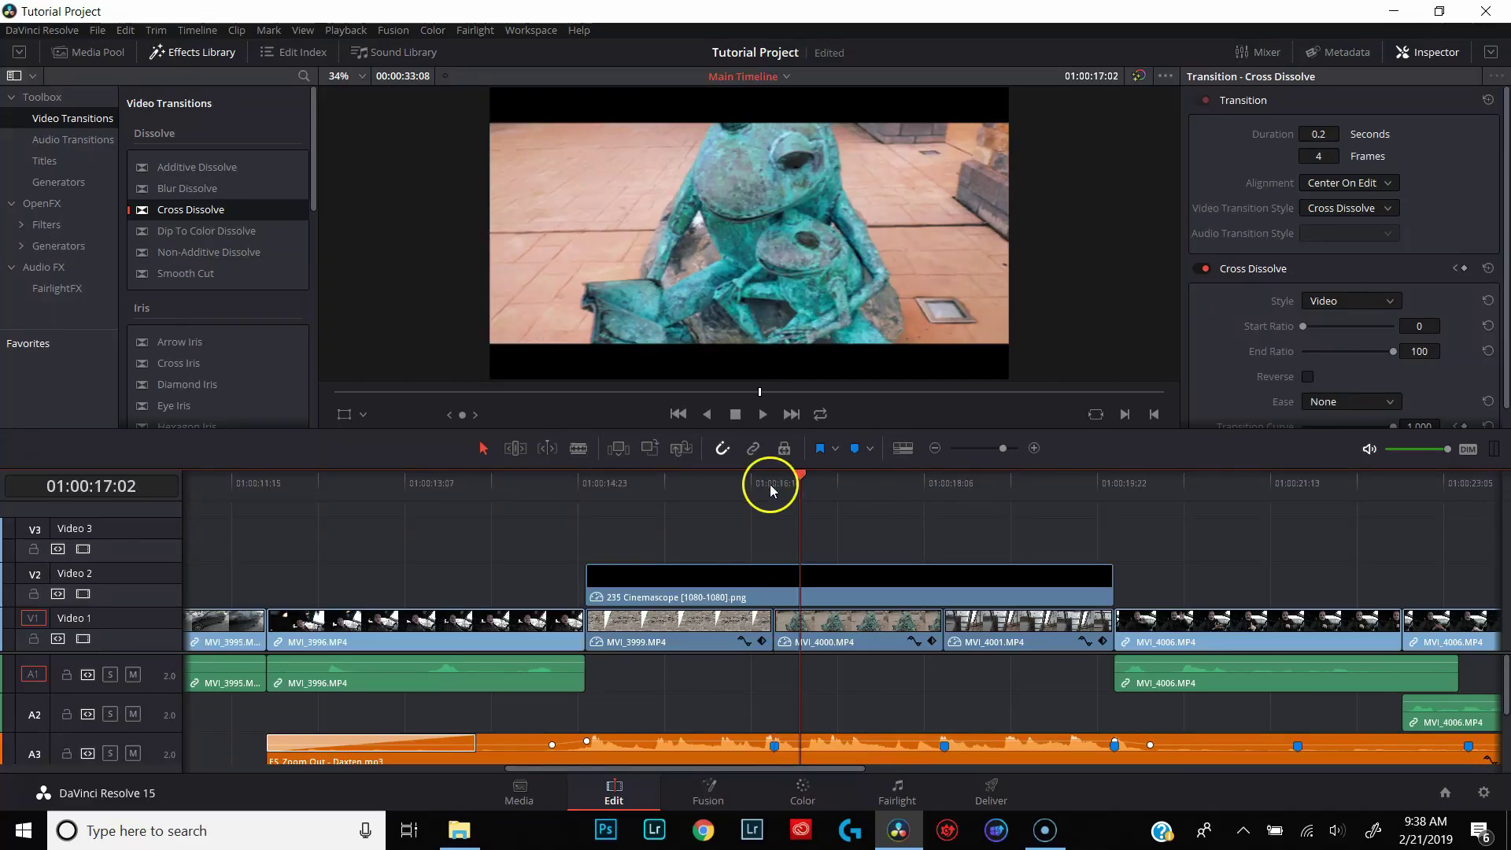
Step: Split clip MVI_3999 seven frames before its cut to MVI_4000, at 01:00:16:13
click(770, 484)
key(m)
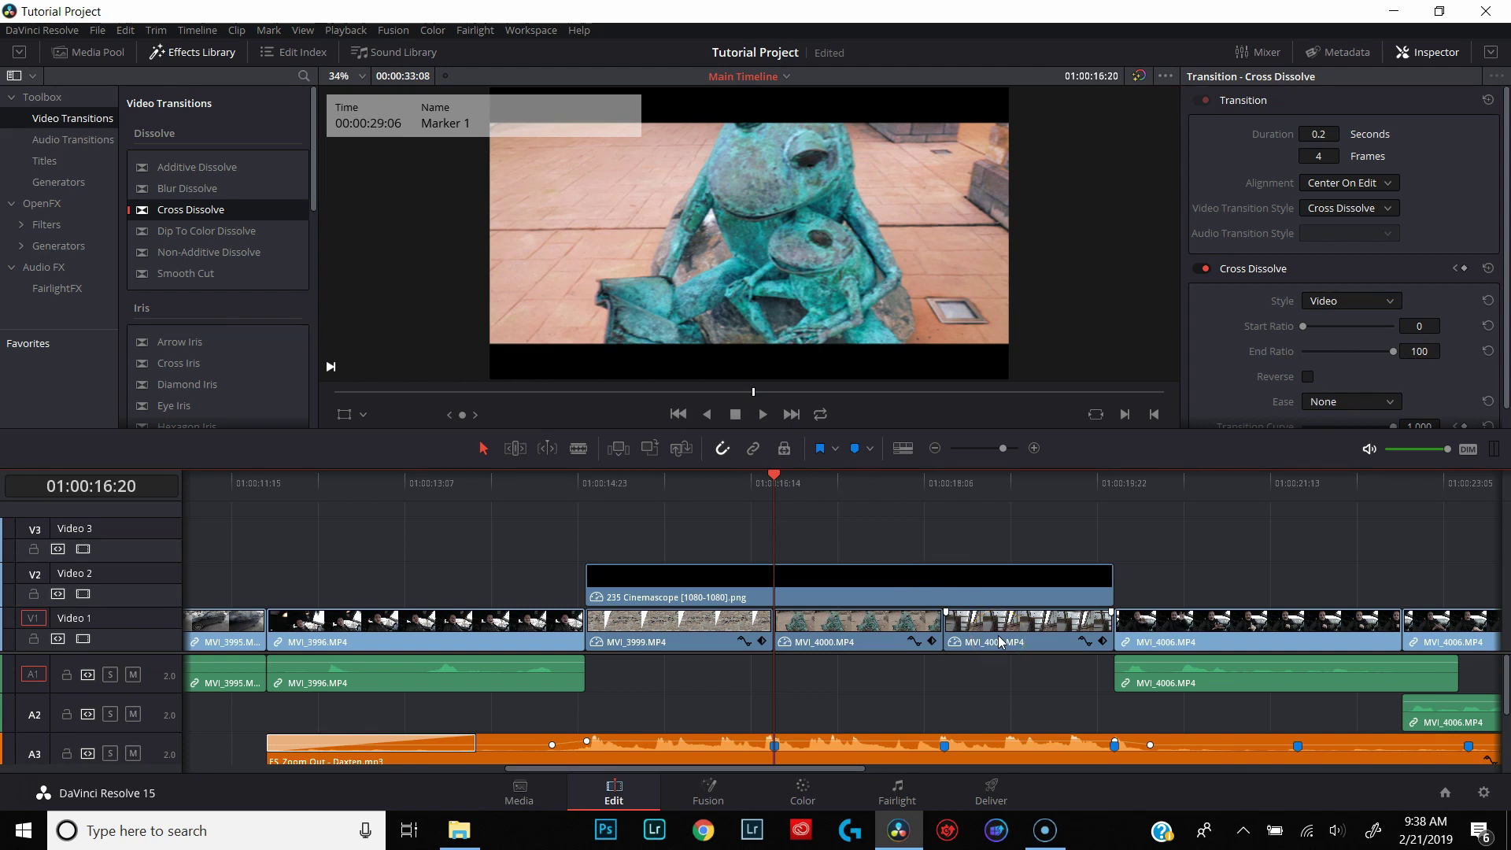
key(Left)
key(Left)
key(Left)
key(Left)
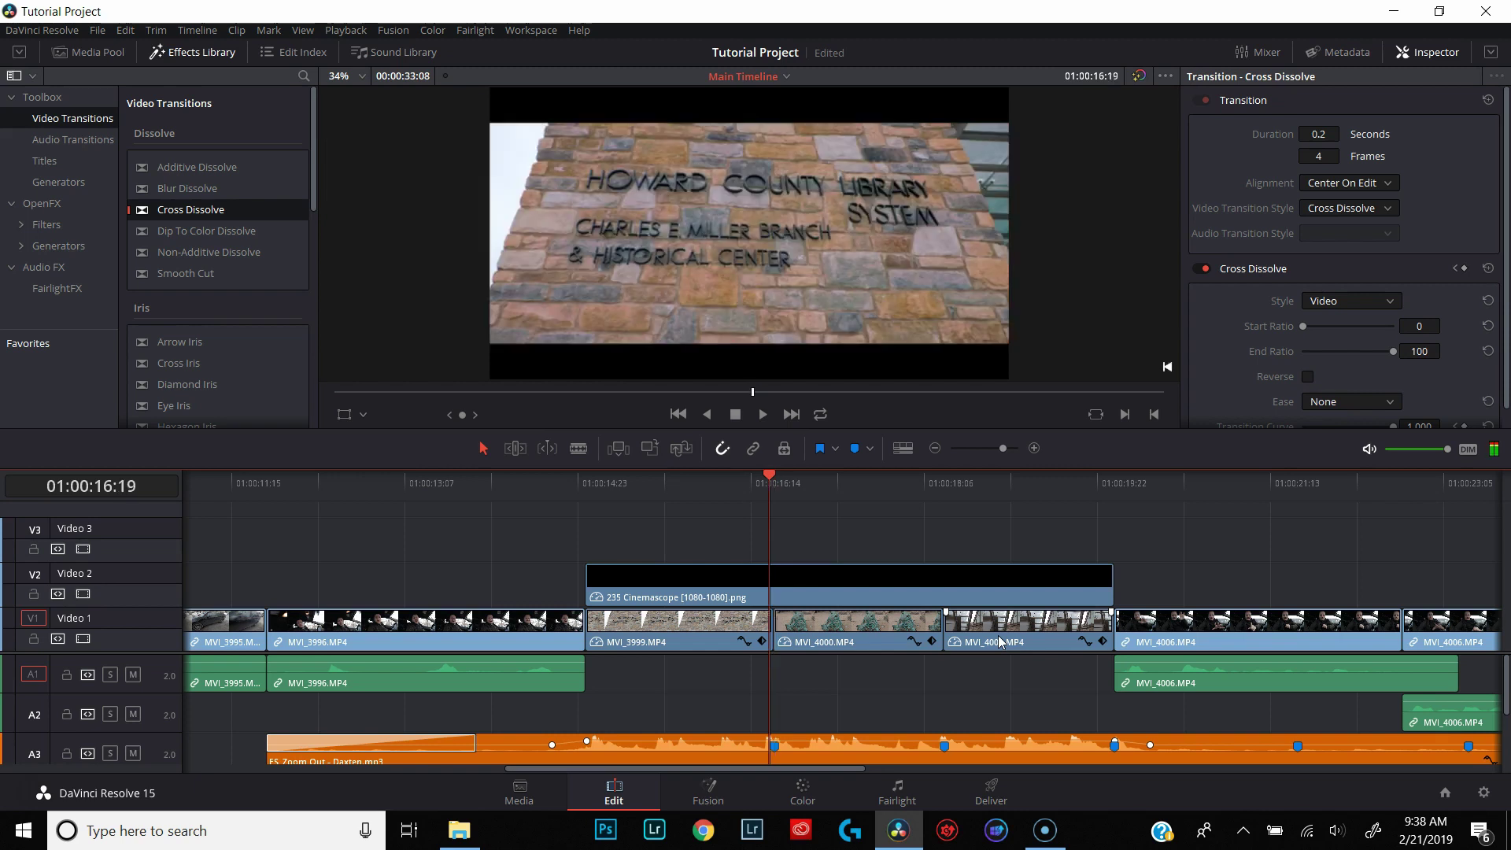
key(Left)
key(Left)
key(Left)
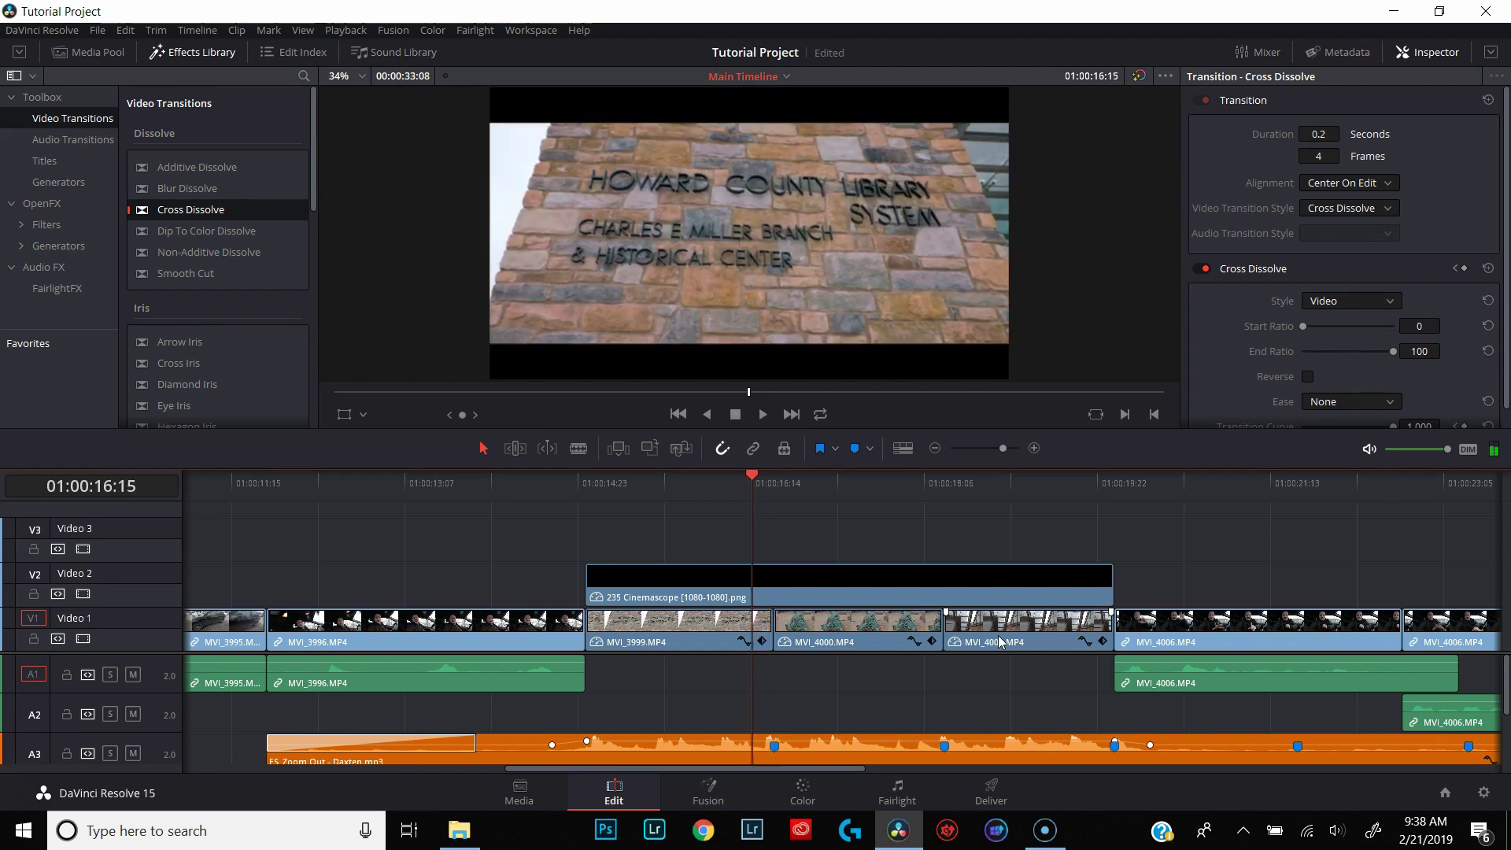
key(b)
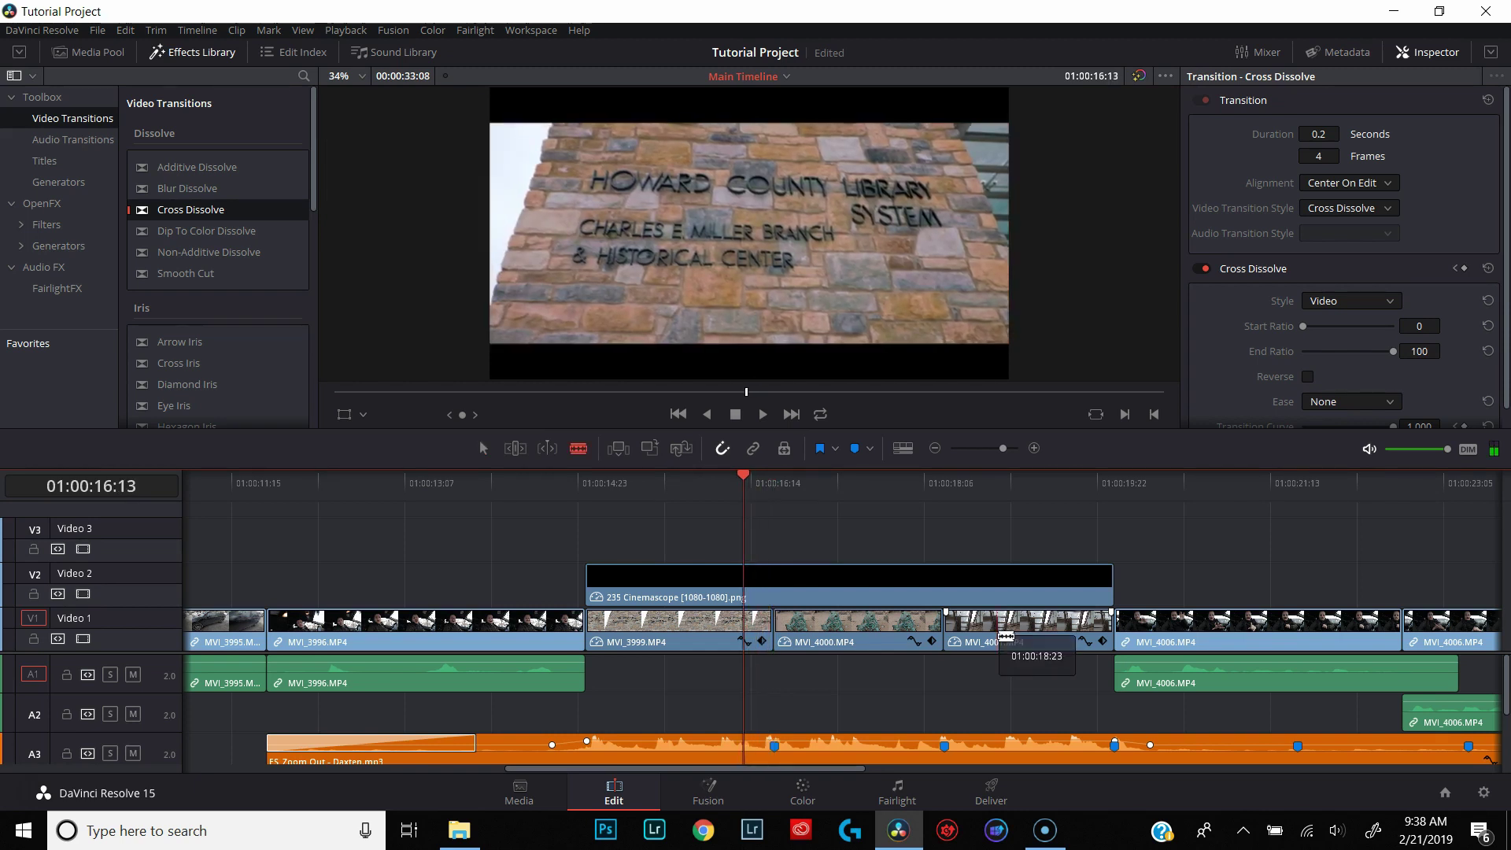
click(753, 627)
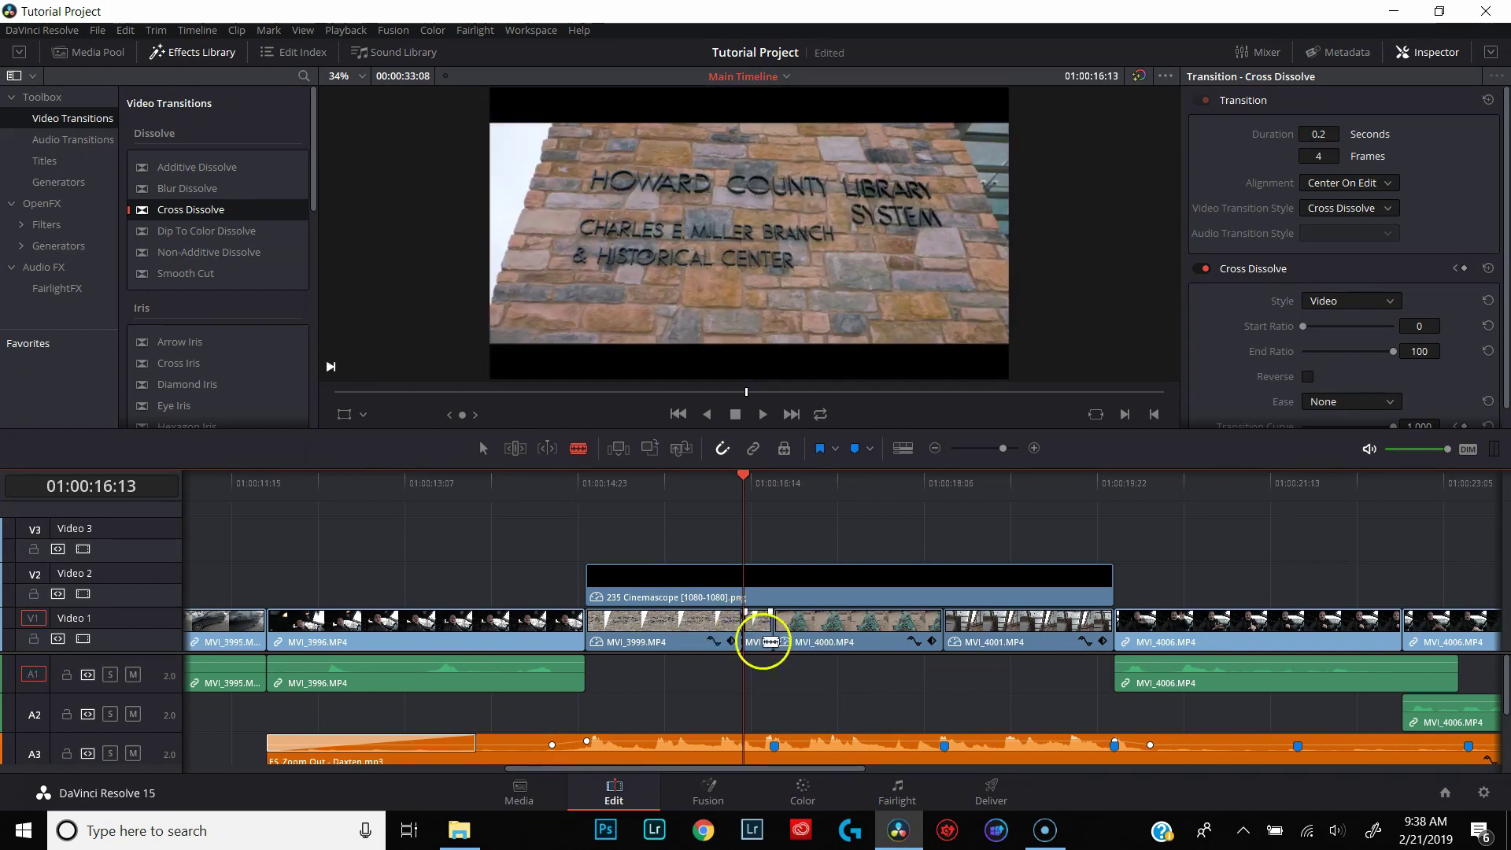
Step: Split clip MVI_4000 seven frames after its start, at 01:00:17:03
click(780, 491)
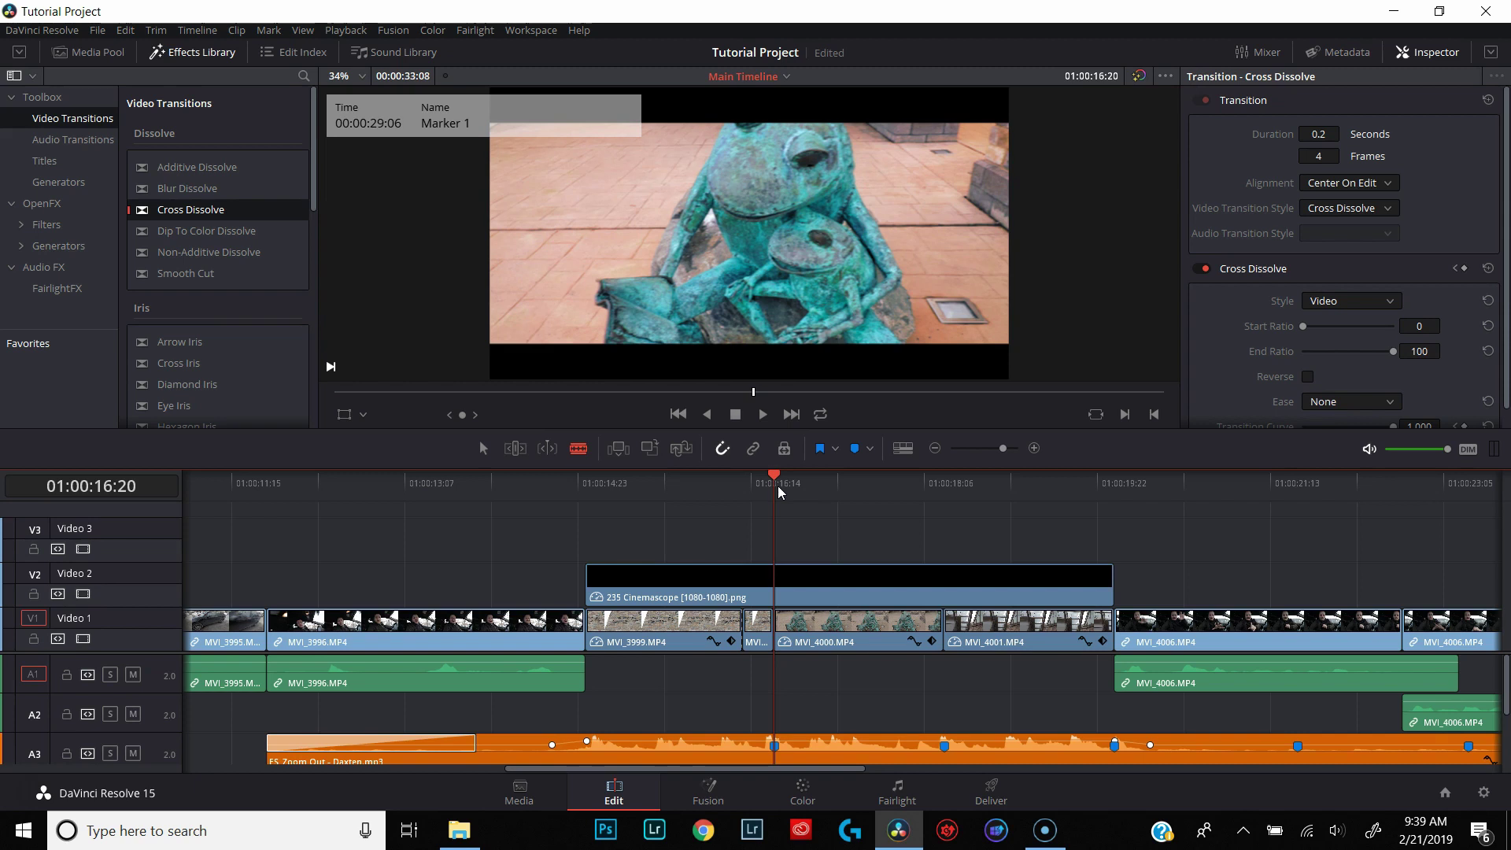
key(space)
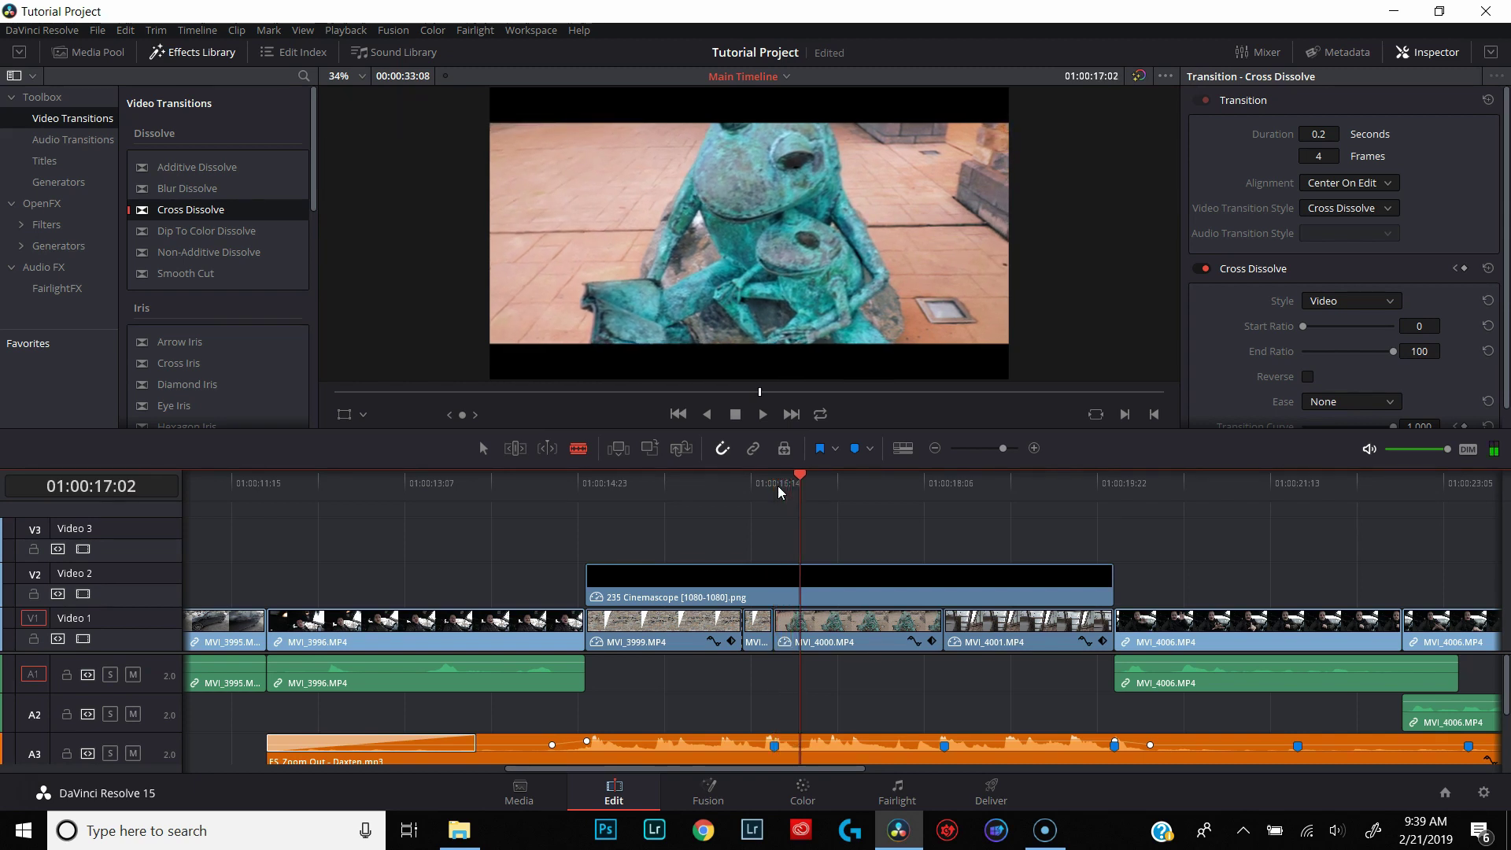
click(810, 617)
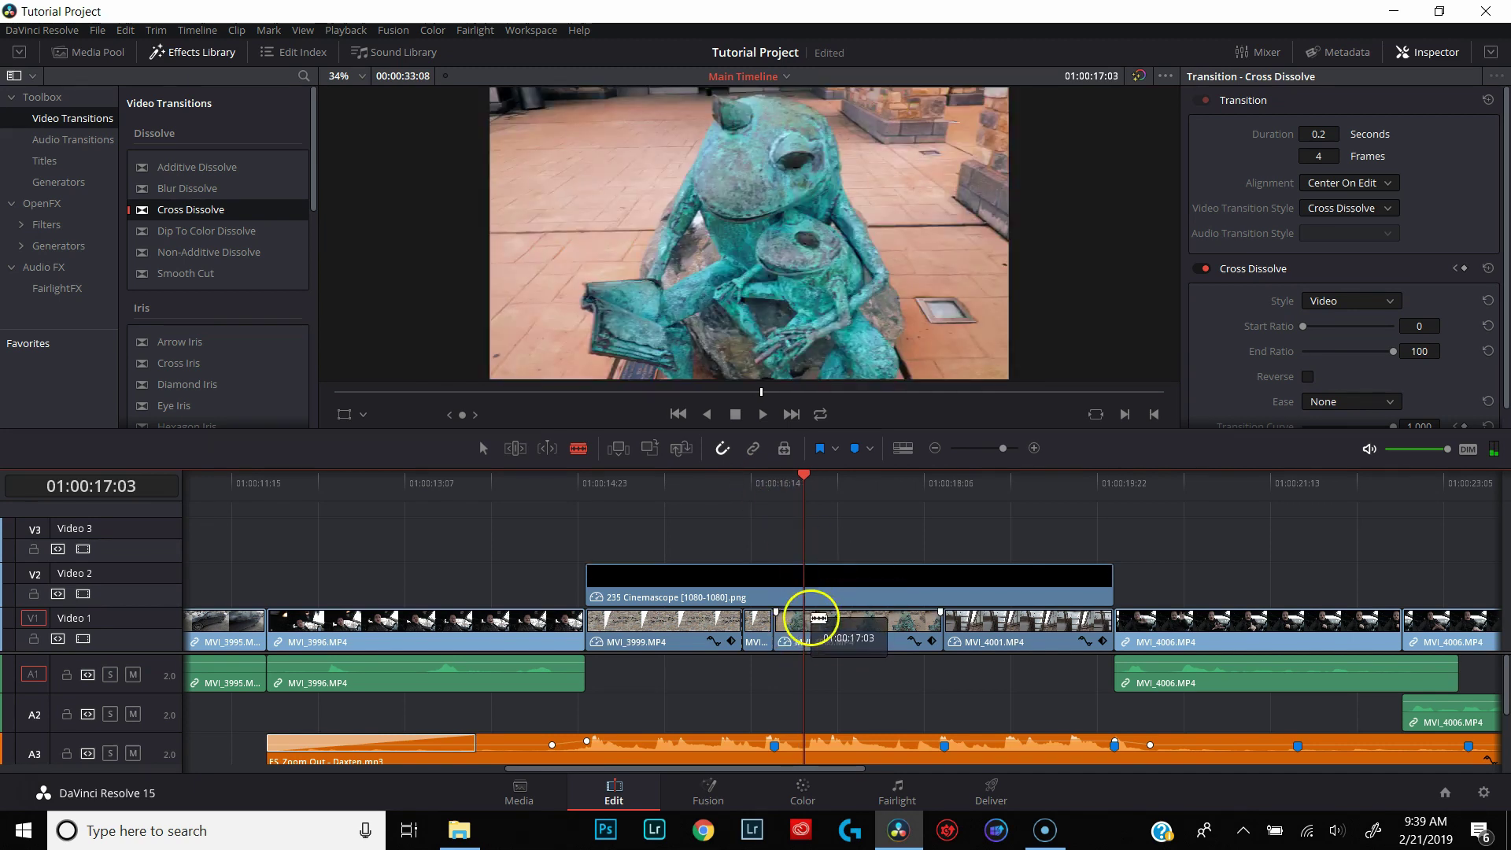
Step: Combine the two short pieces around the MVI_3999/MVI_4000 cut into a new compound clip named "Transition 1"
click(929, 569)
key(a)
drag(754, 669, 790, 629)
right_click(791, 630)
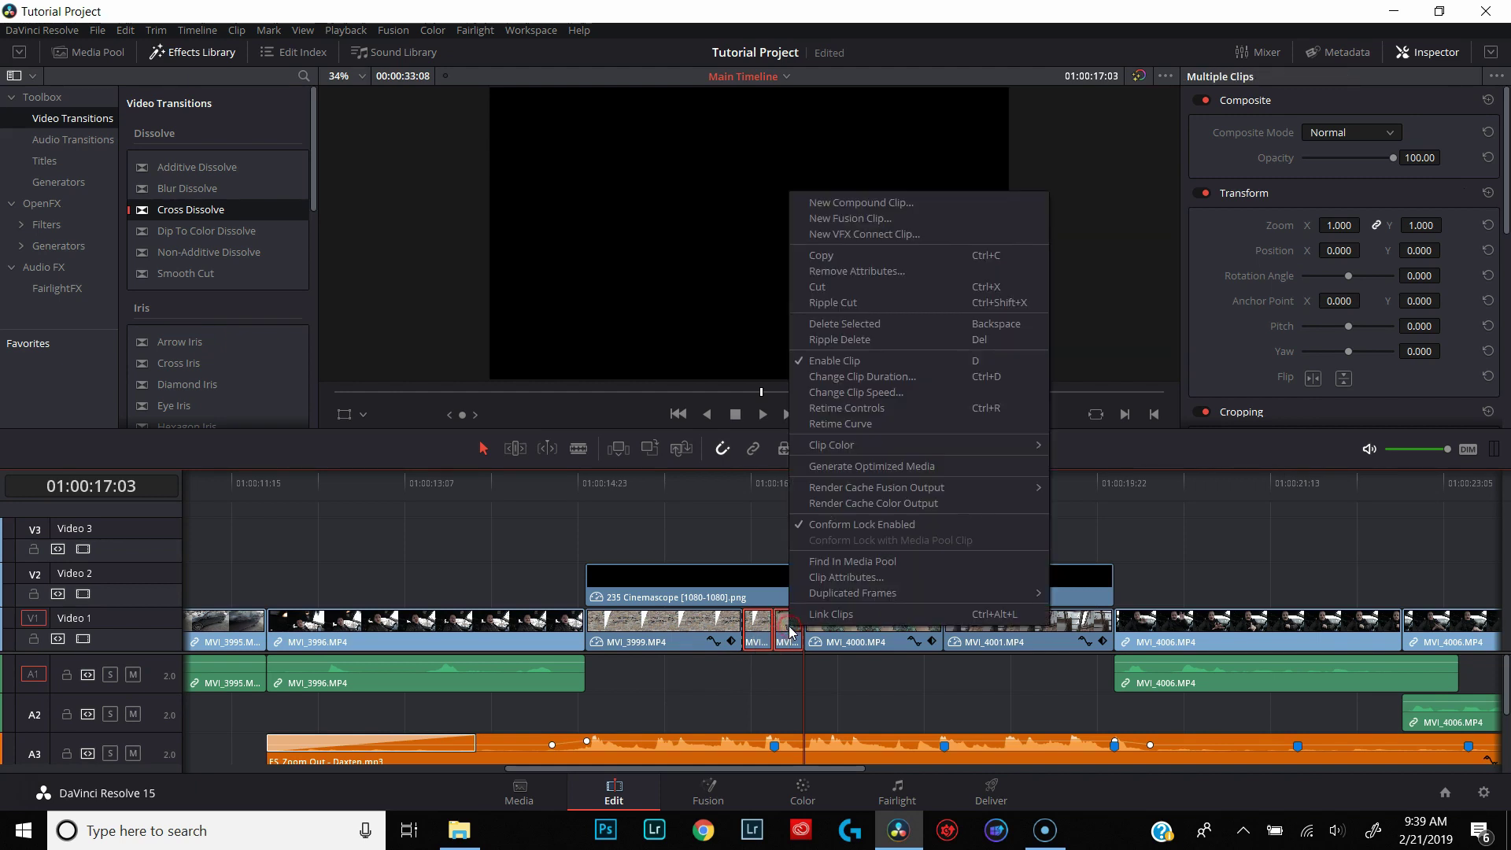
click(867, 203)
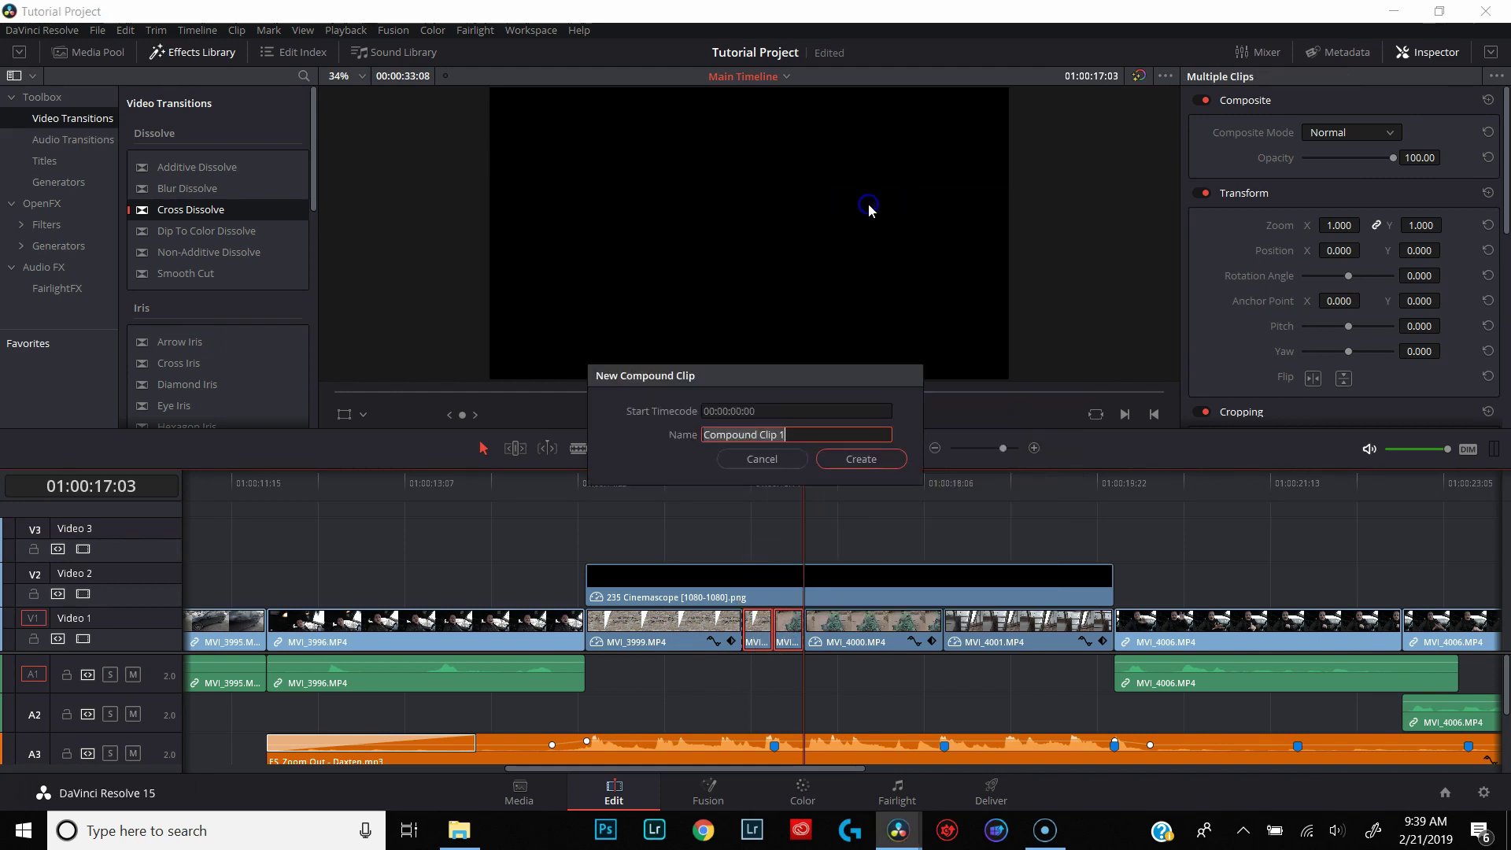
key(BackSpace)
text(Tra)
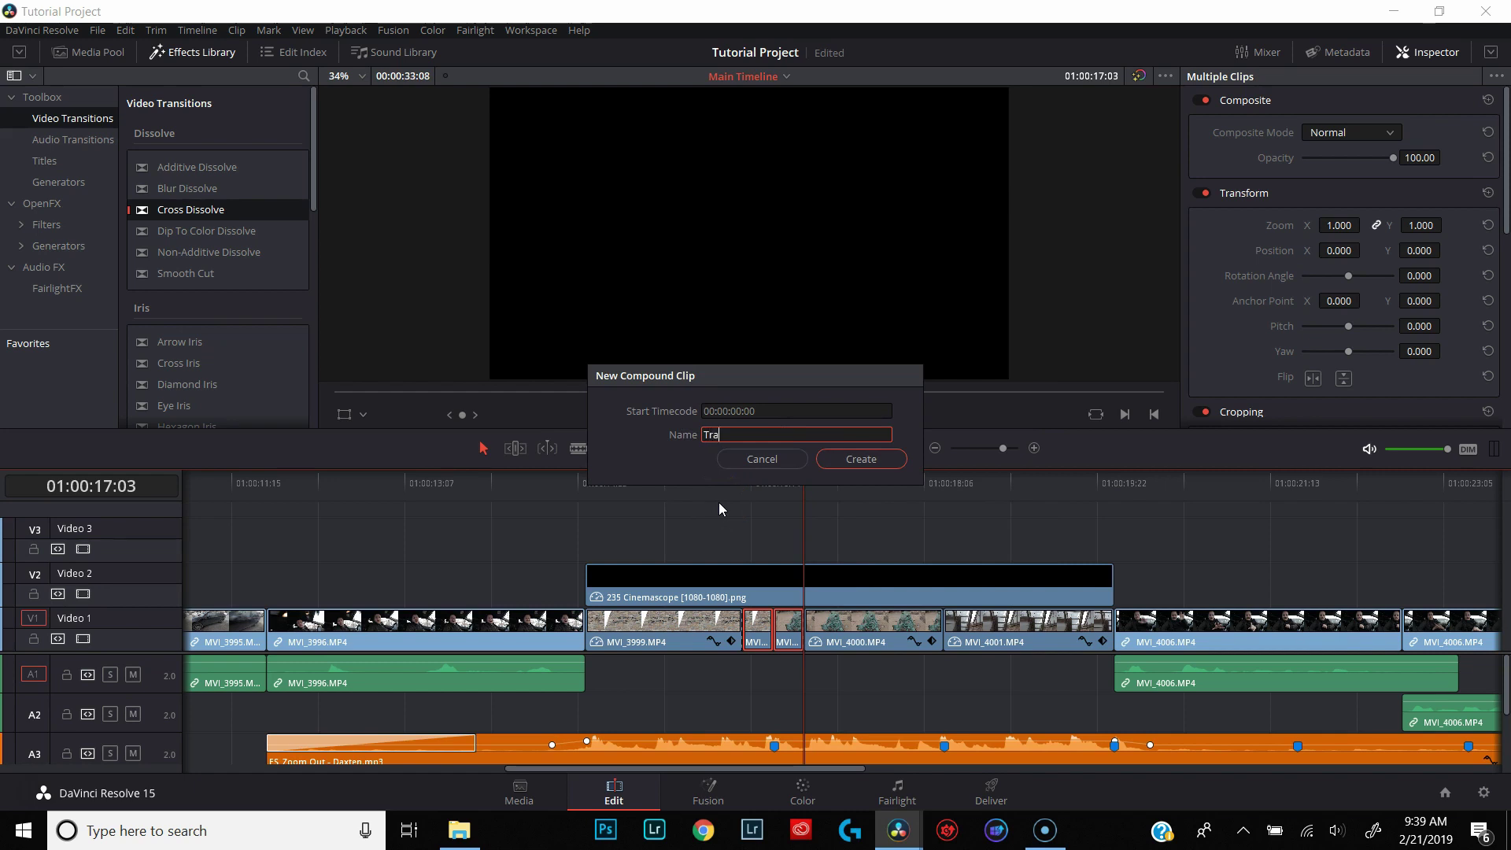
text(nsition 1)
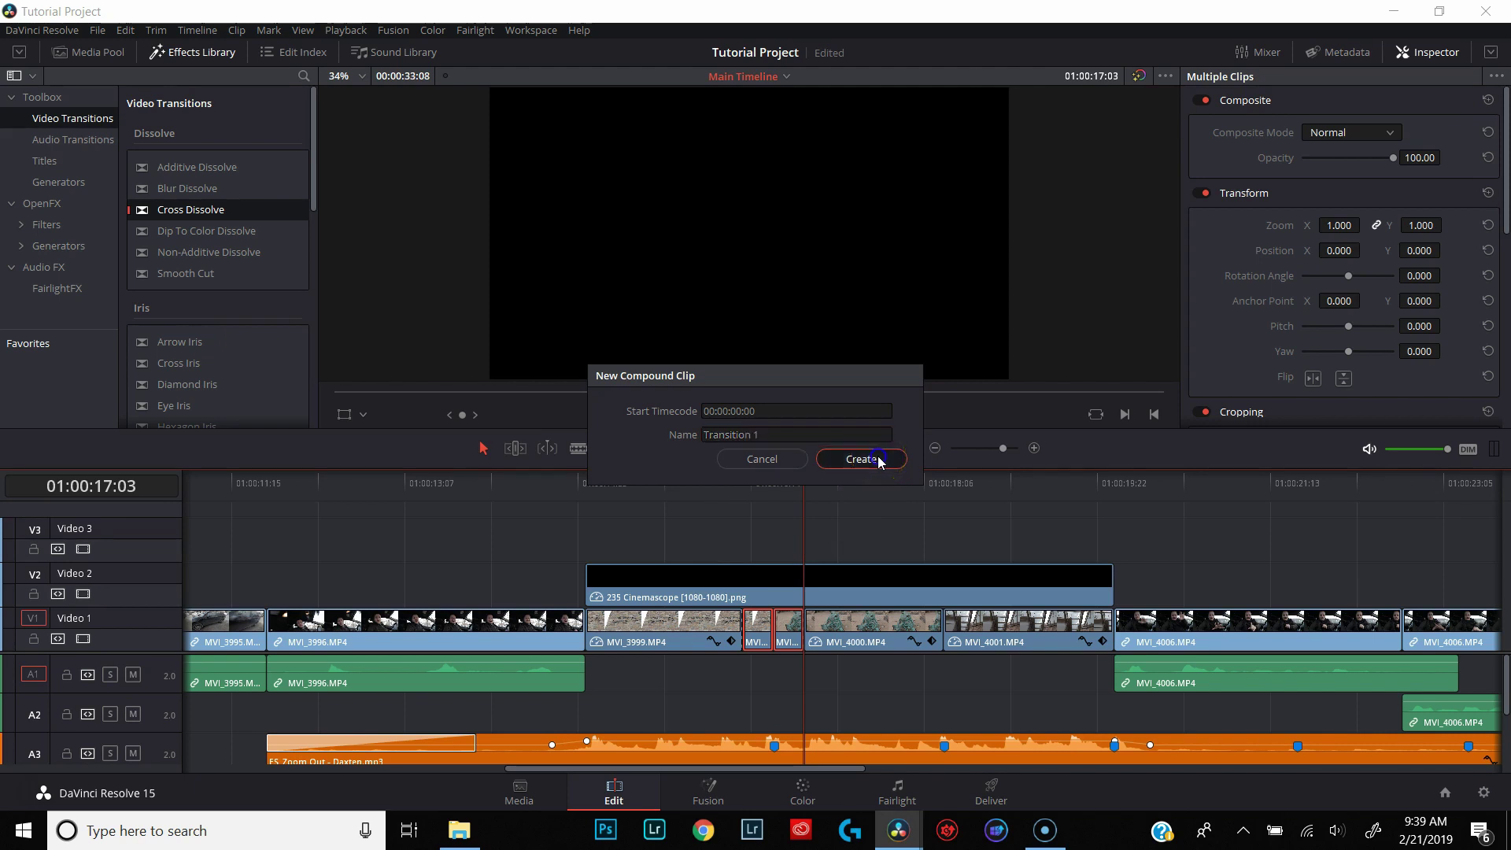
click(880, 460)
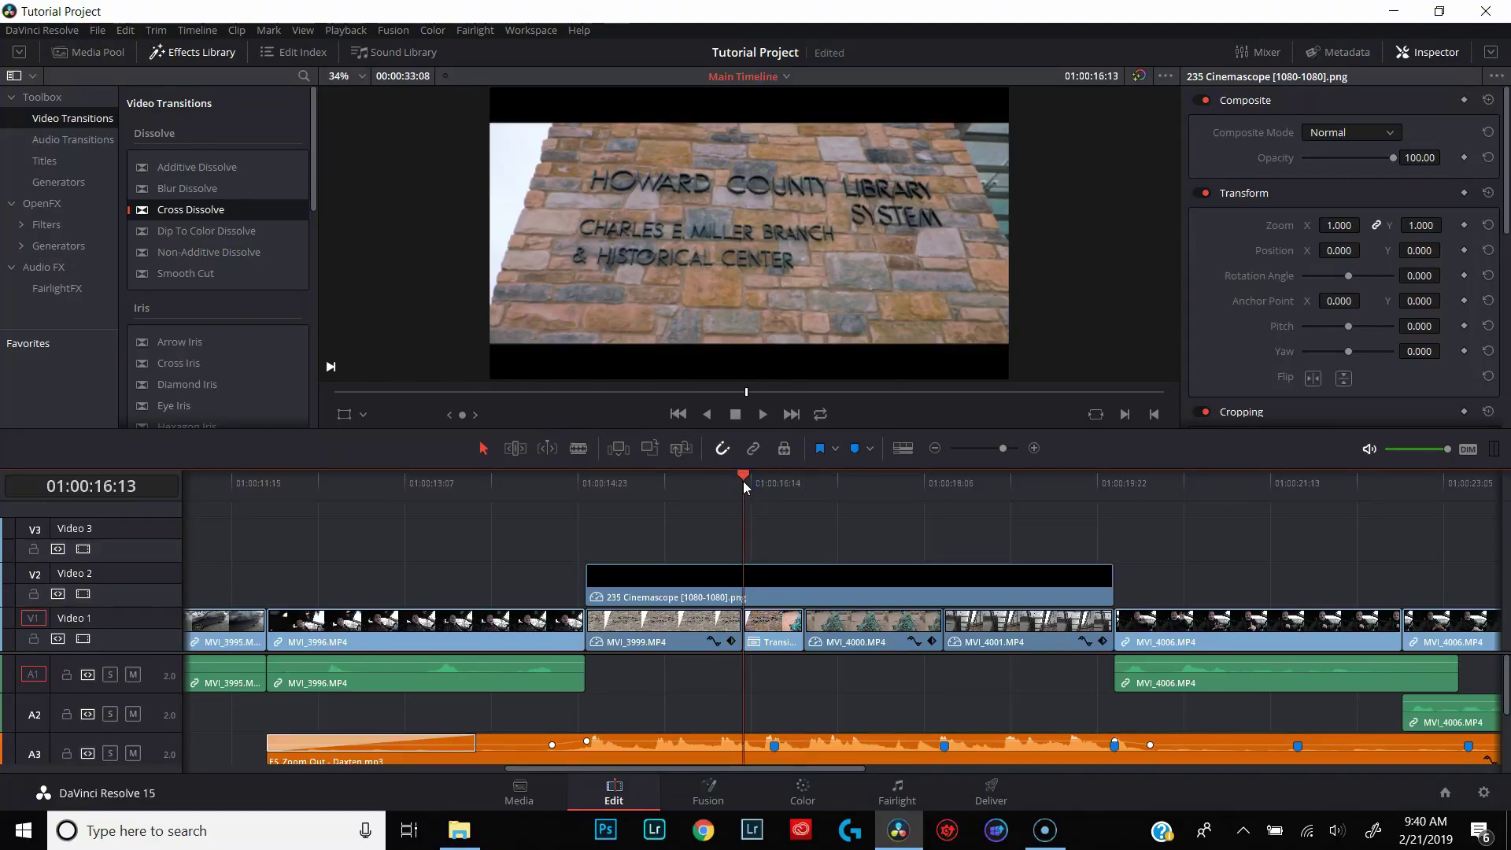
Step: Open the Transition 1 compound clip on the Fusion page
click(776, 629)
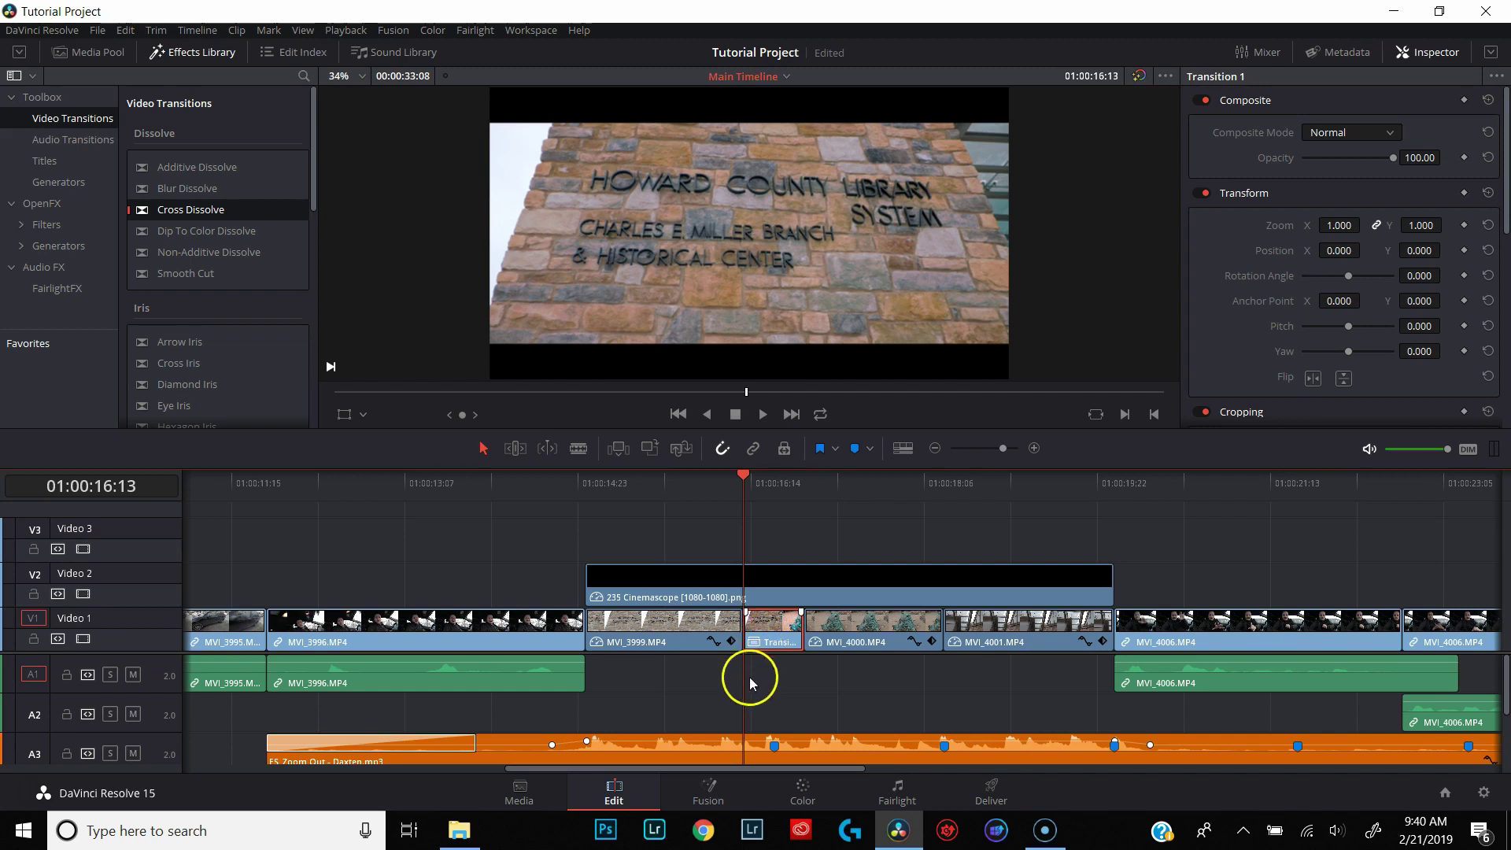
click(715, 787)
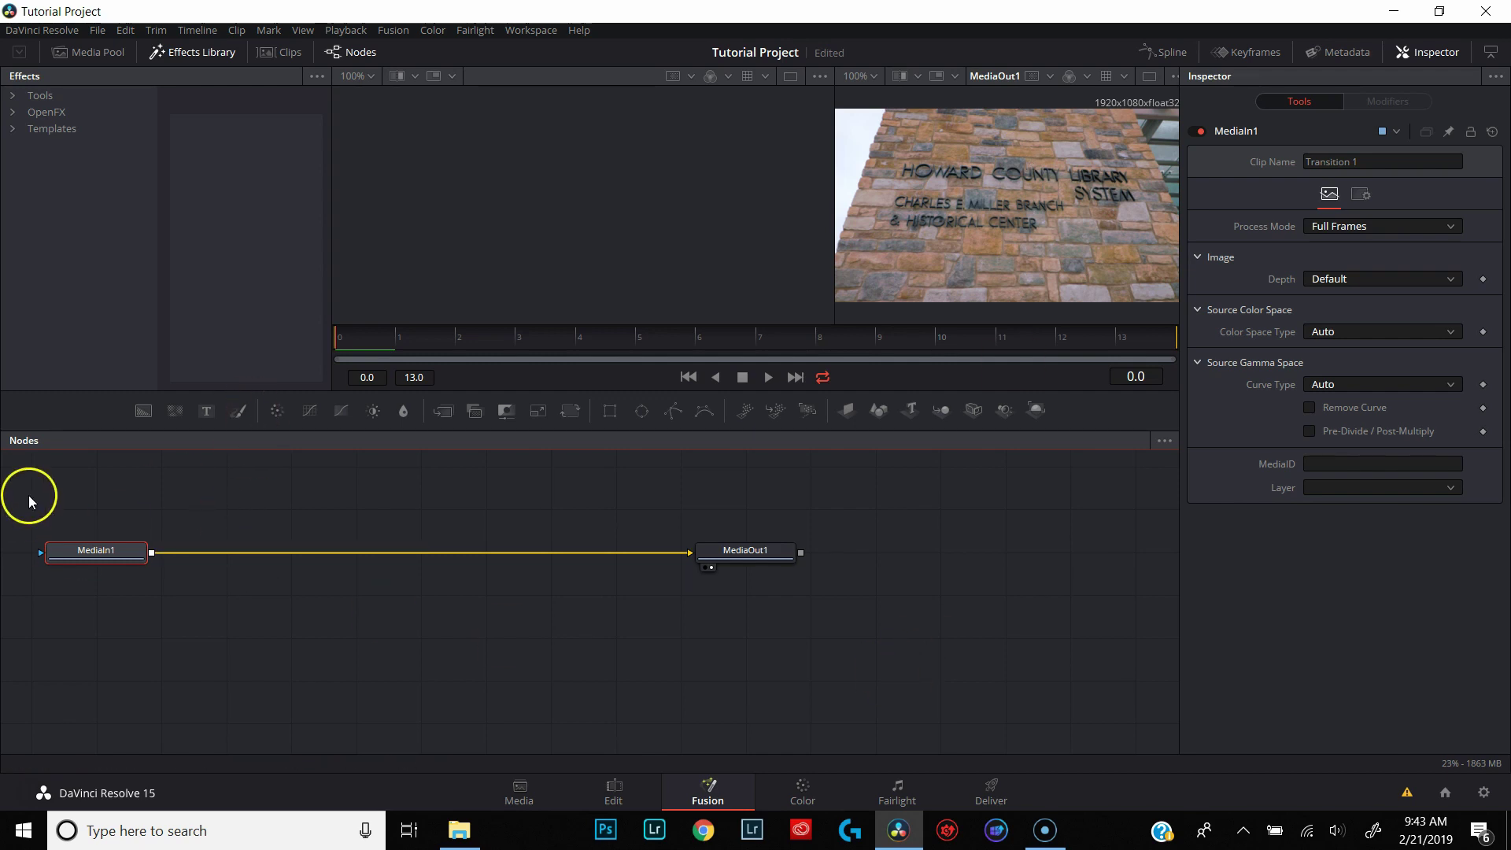
mouse_move(86, 555)
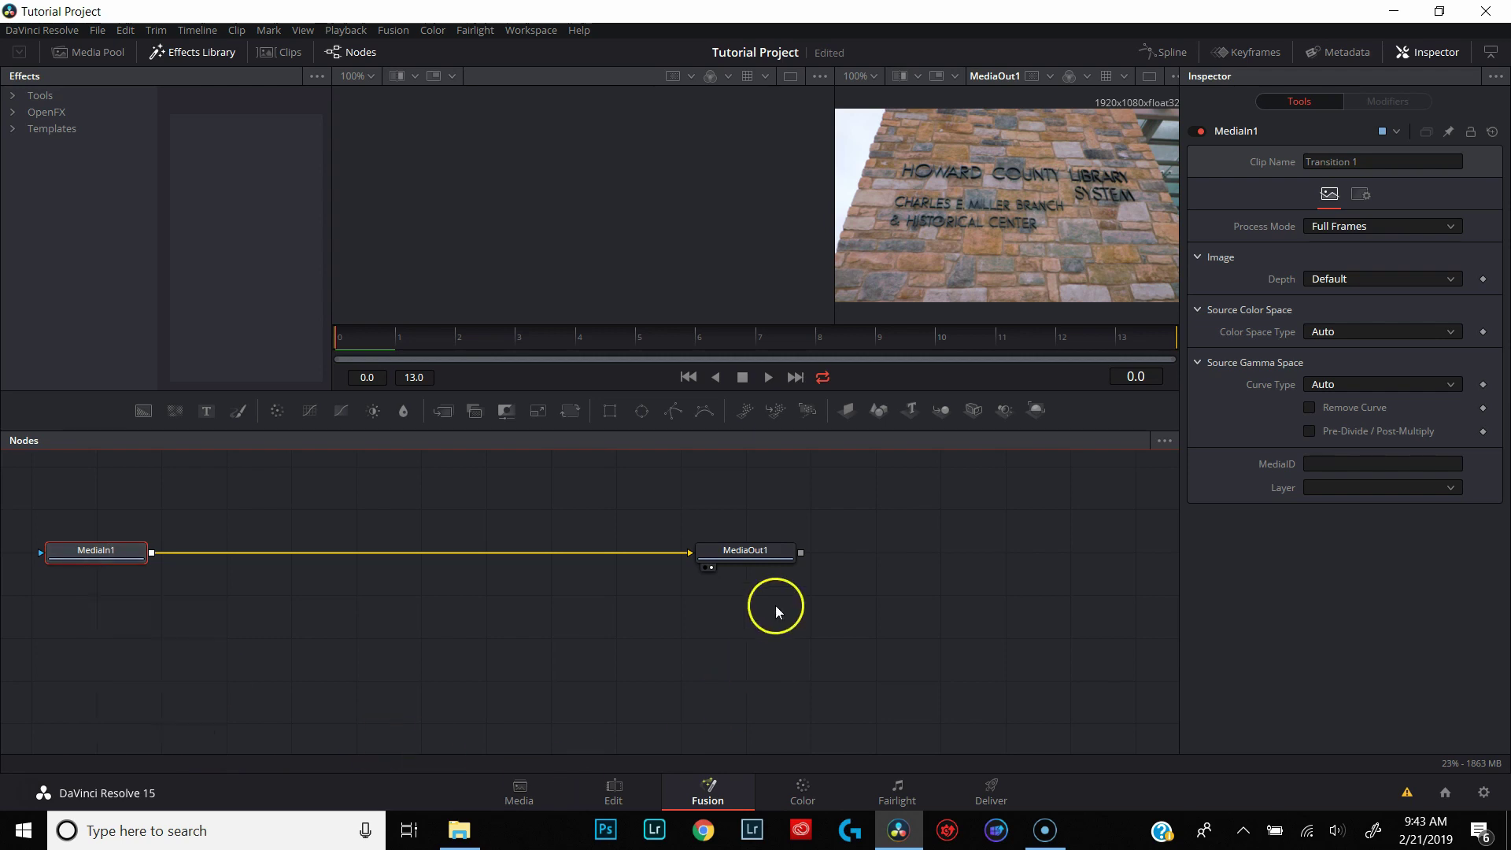
mouse_move(760, 553)
Step: Switch to the Davinci Resolve presets folder in File Explorer and move its window clear of the MediaIn1 and MediaOut1 nodes
mouse_move(470, 836)
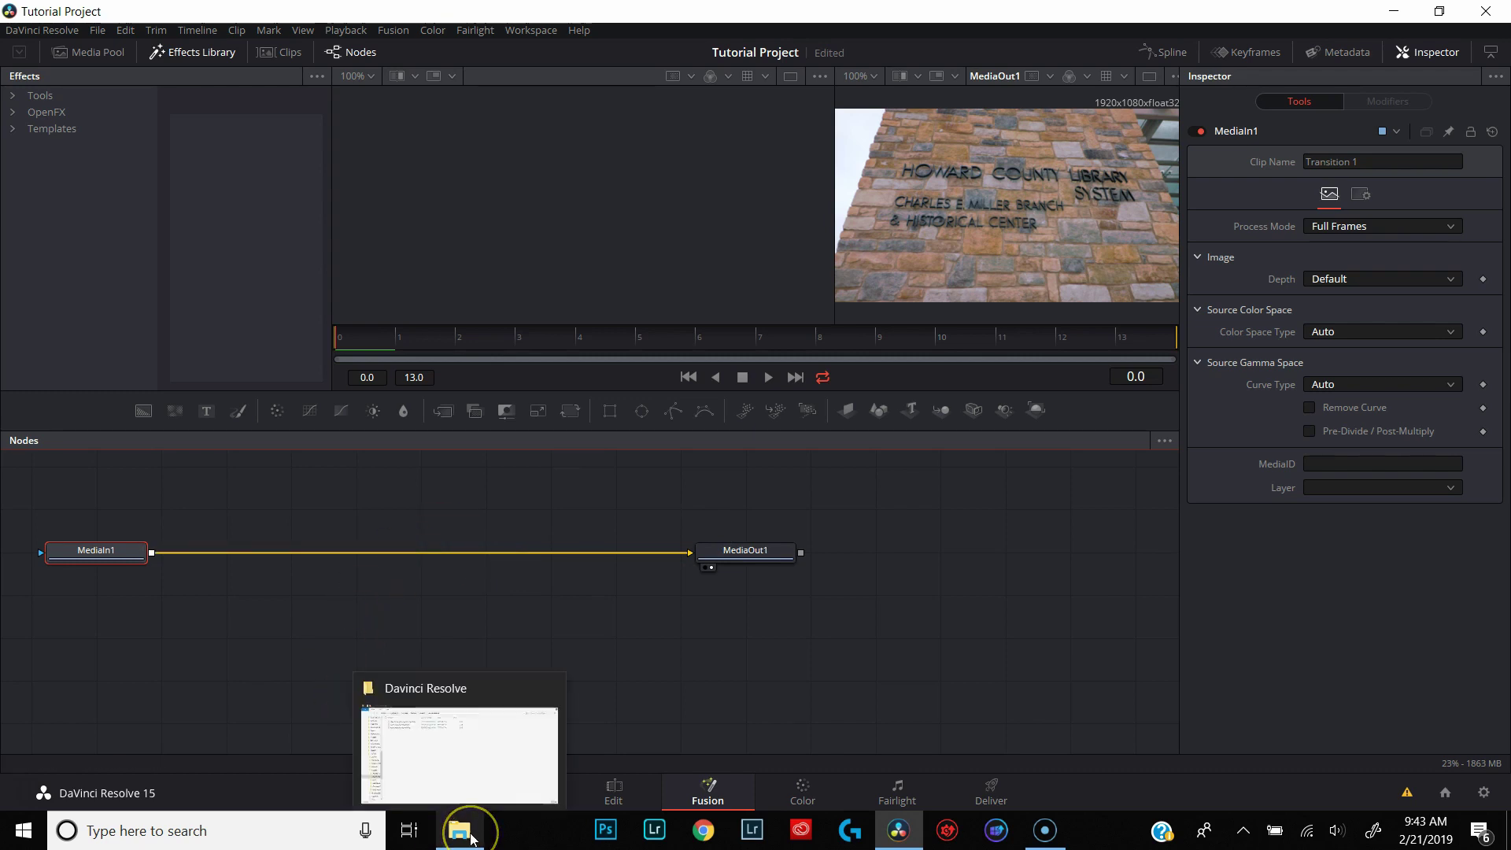
click(470, 836)
click(250, 106)
drag(265, 110, 1170, 111)
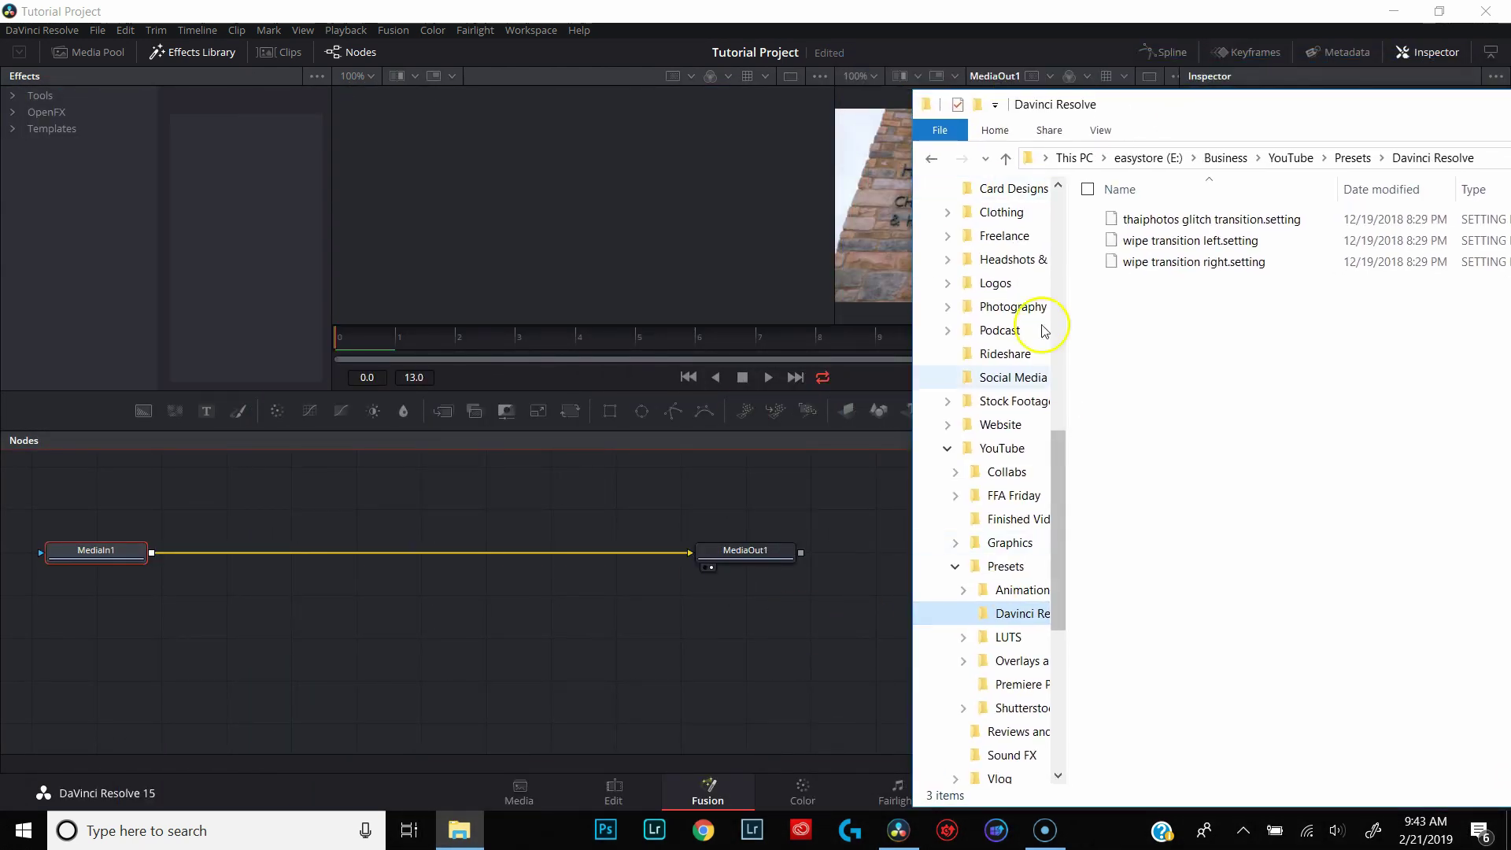
Step: Insert the "wipe transition left.setting" preset on the connection between MediaIn1 and MediaOut1 and play the composition
click(1182, 250)
drag(1183, 250, 428, 554)
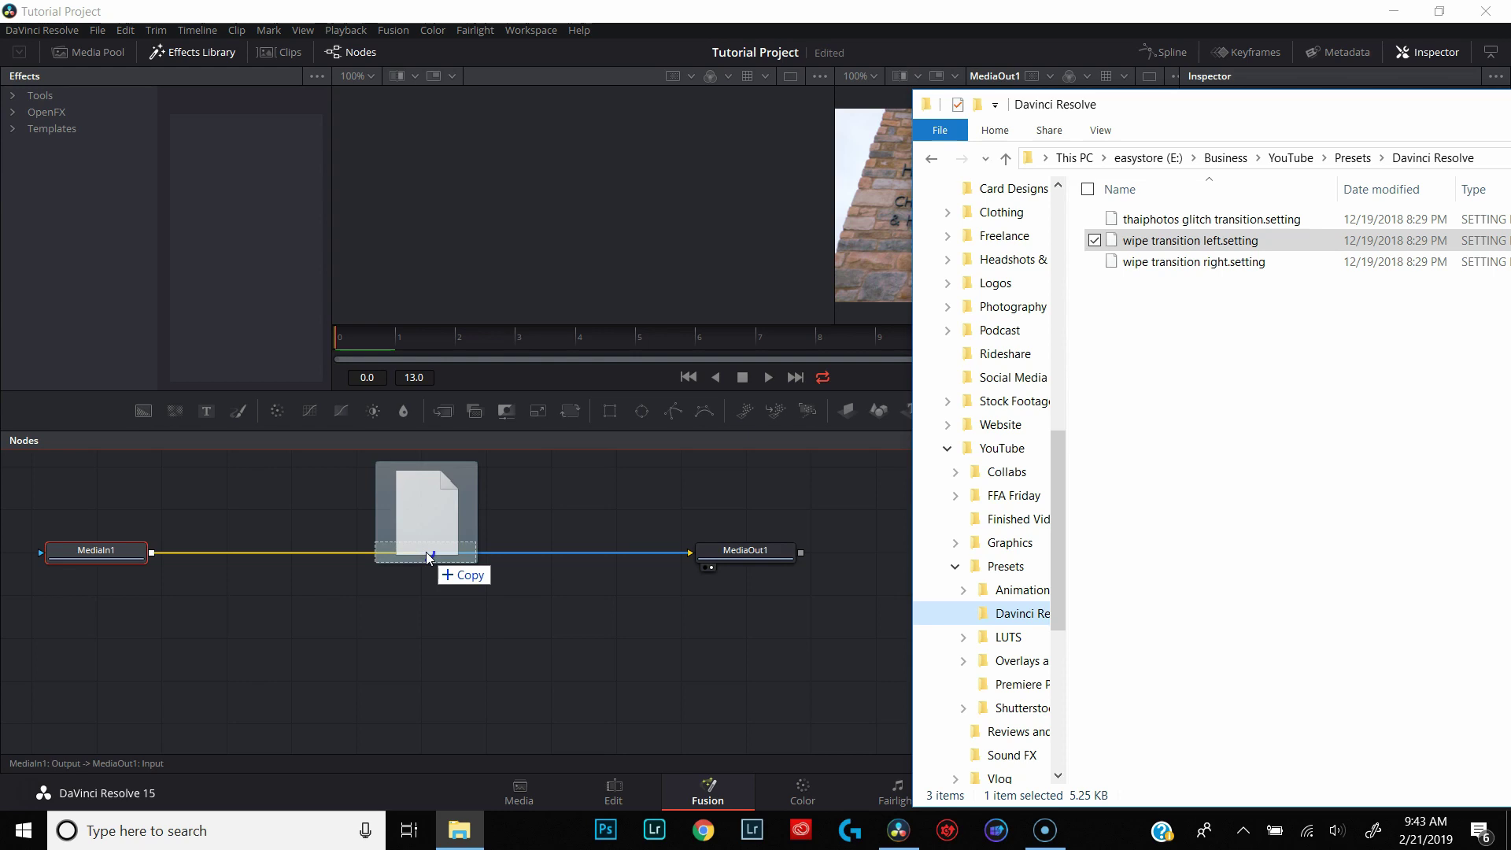
drag(426, 551, 426, 551)
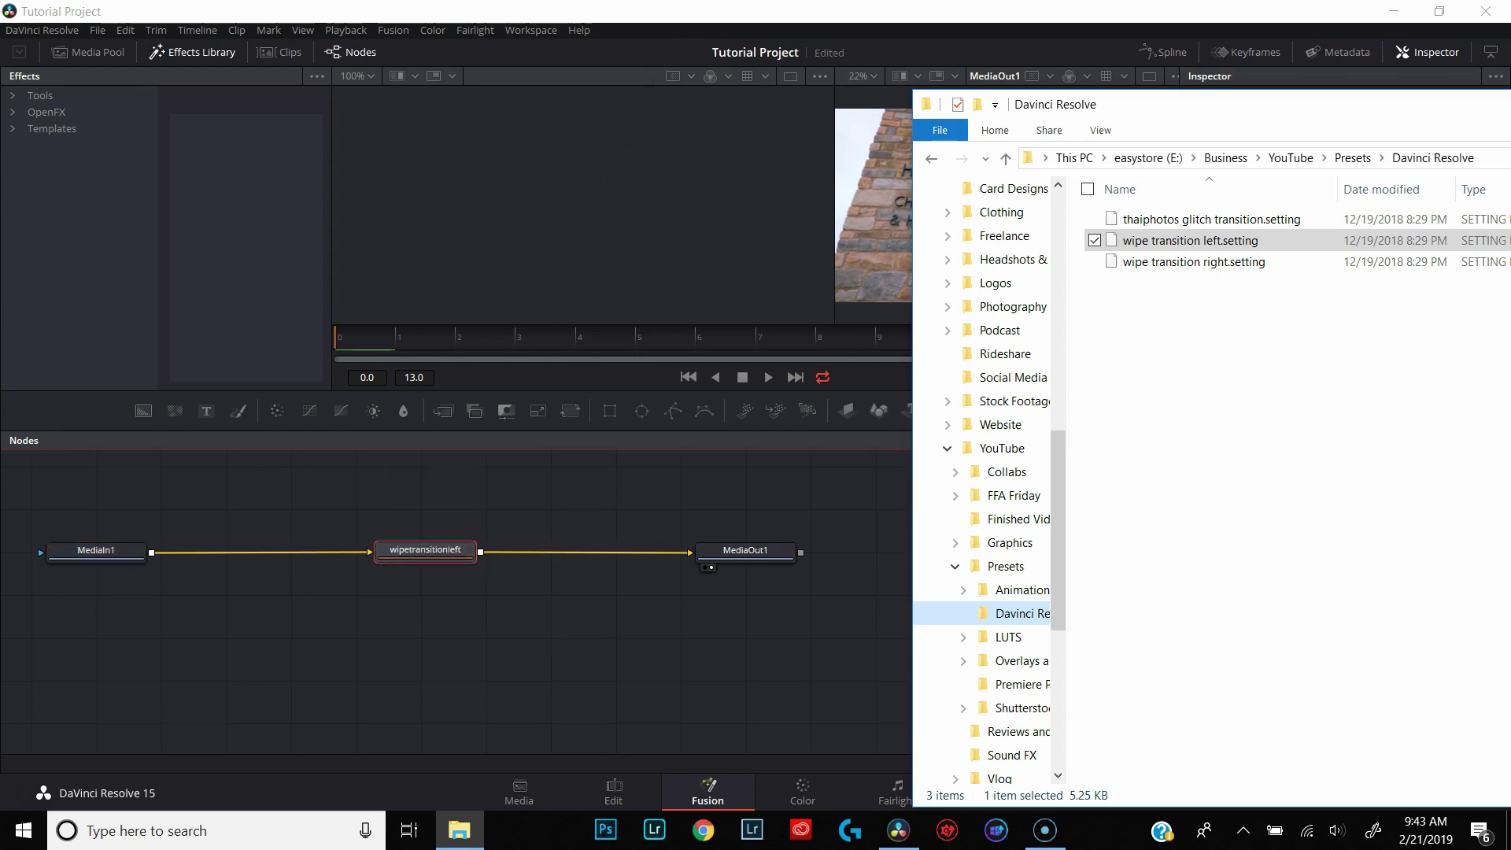
click(626, 11)
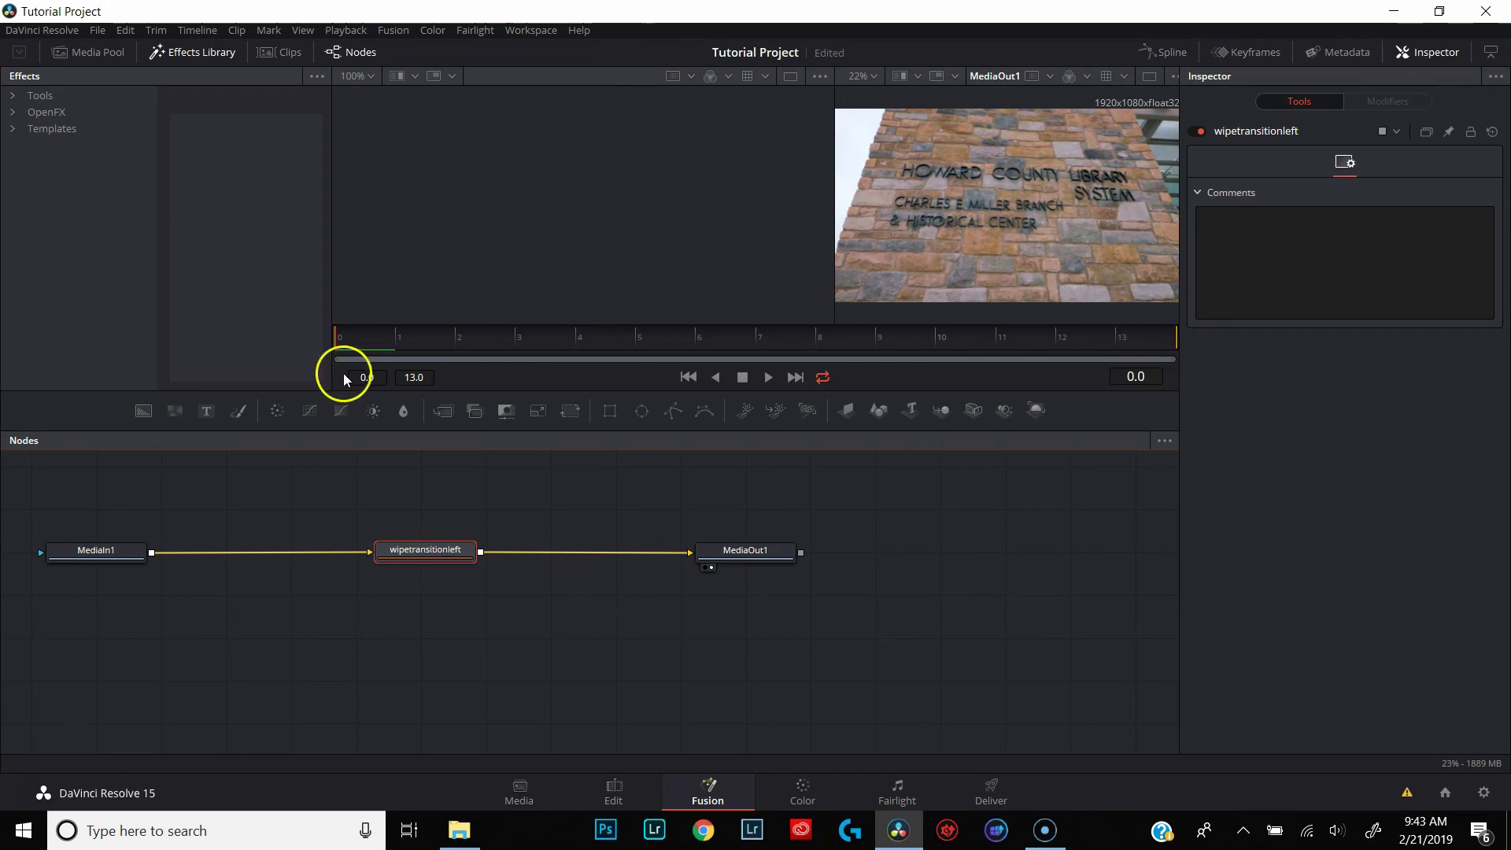
key(space)
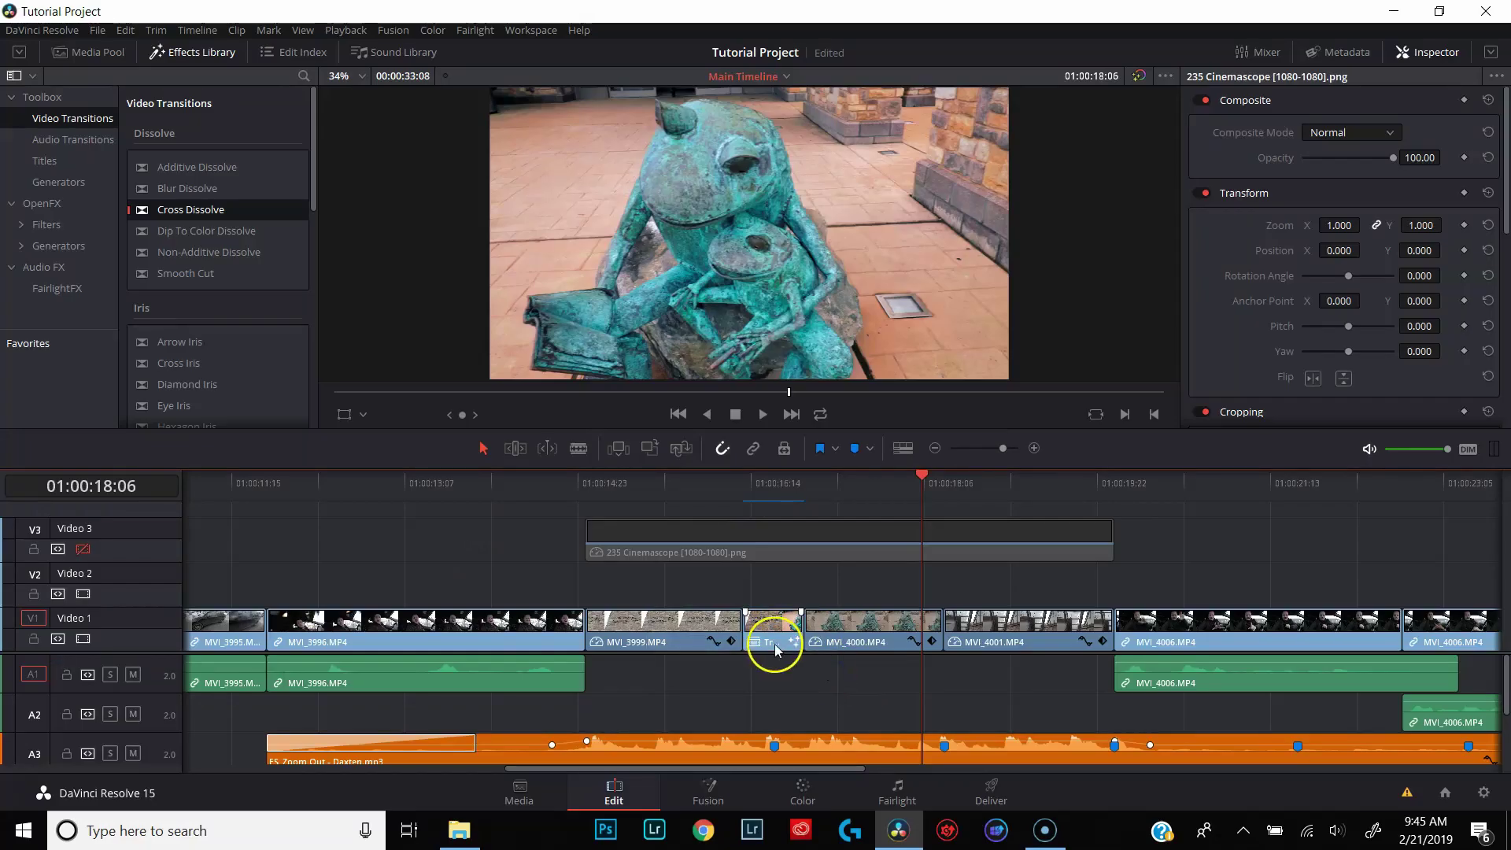
Step: Show the retime controls on the Transition 1 compound clip and set its speed to 200%
click(770, 632)
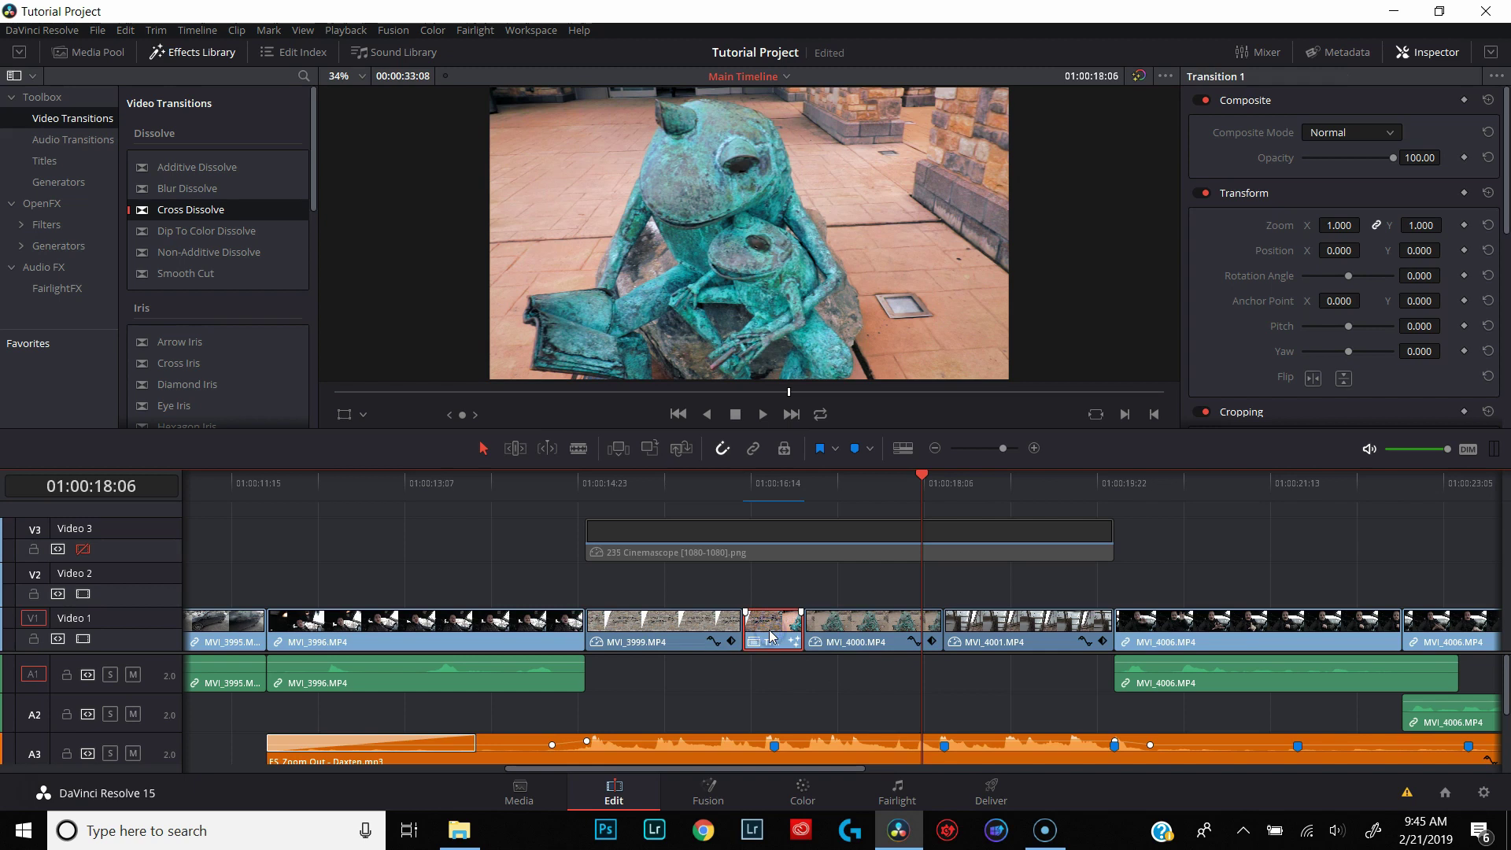
right_click(771, 631)
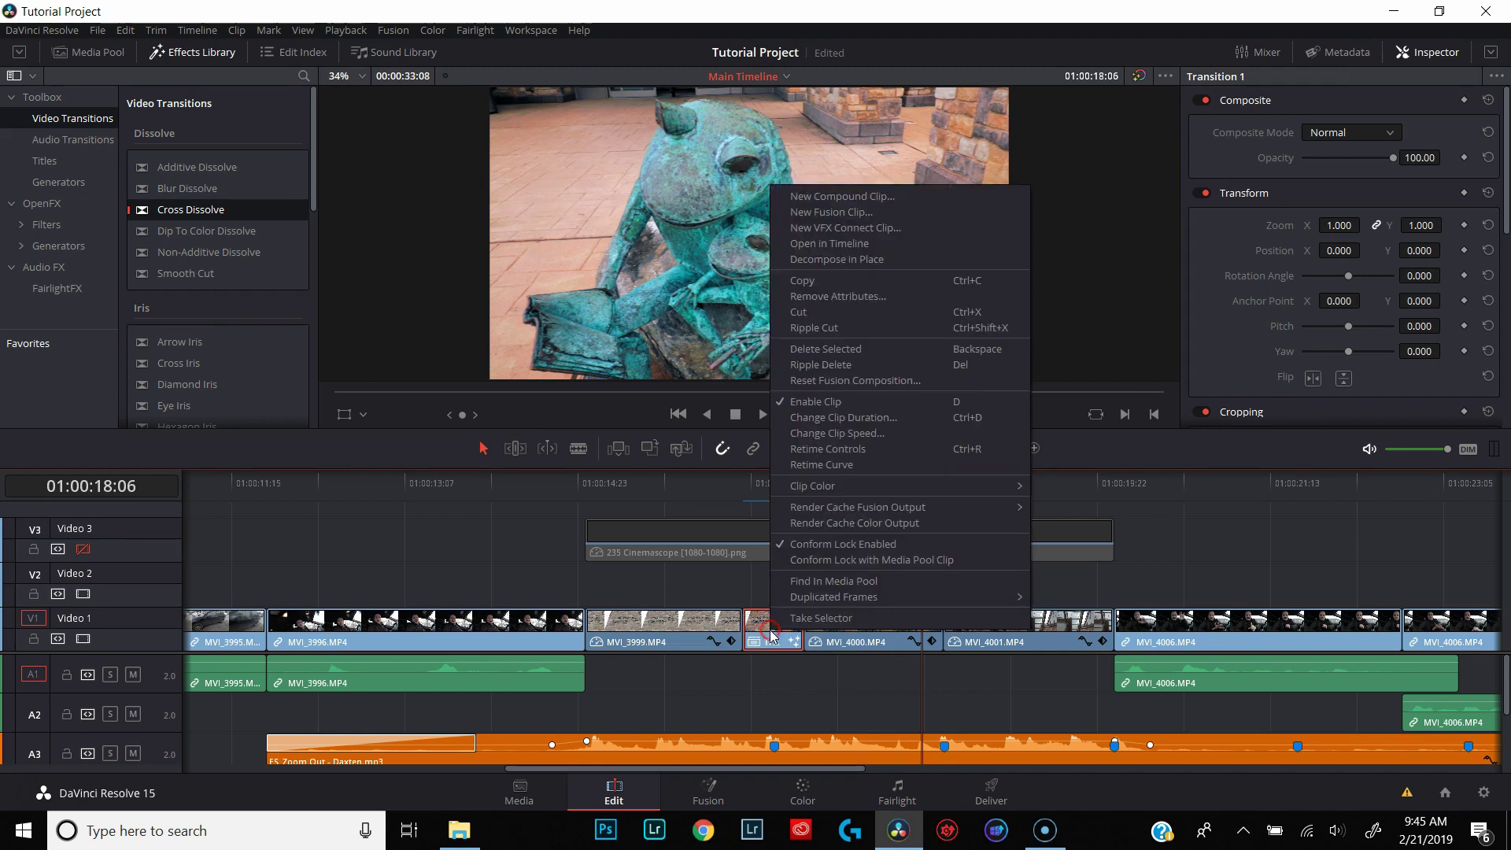
click(843, 451)
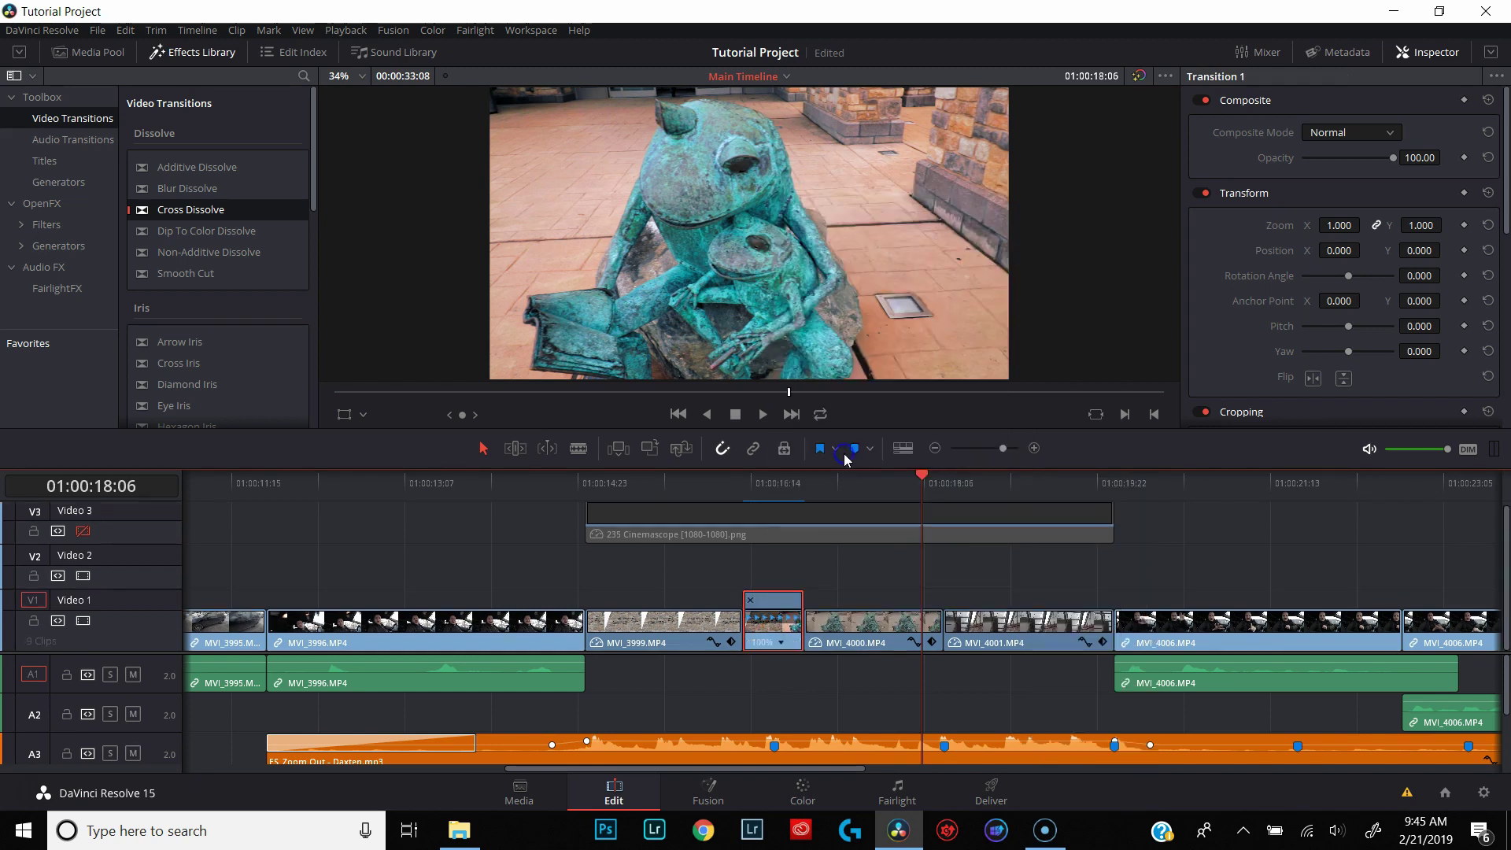
click(781, 643)
mouse_move(842, 709)
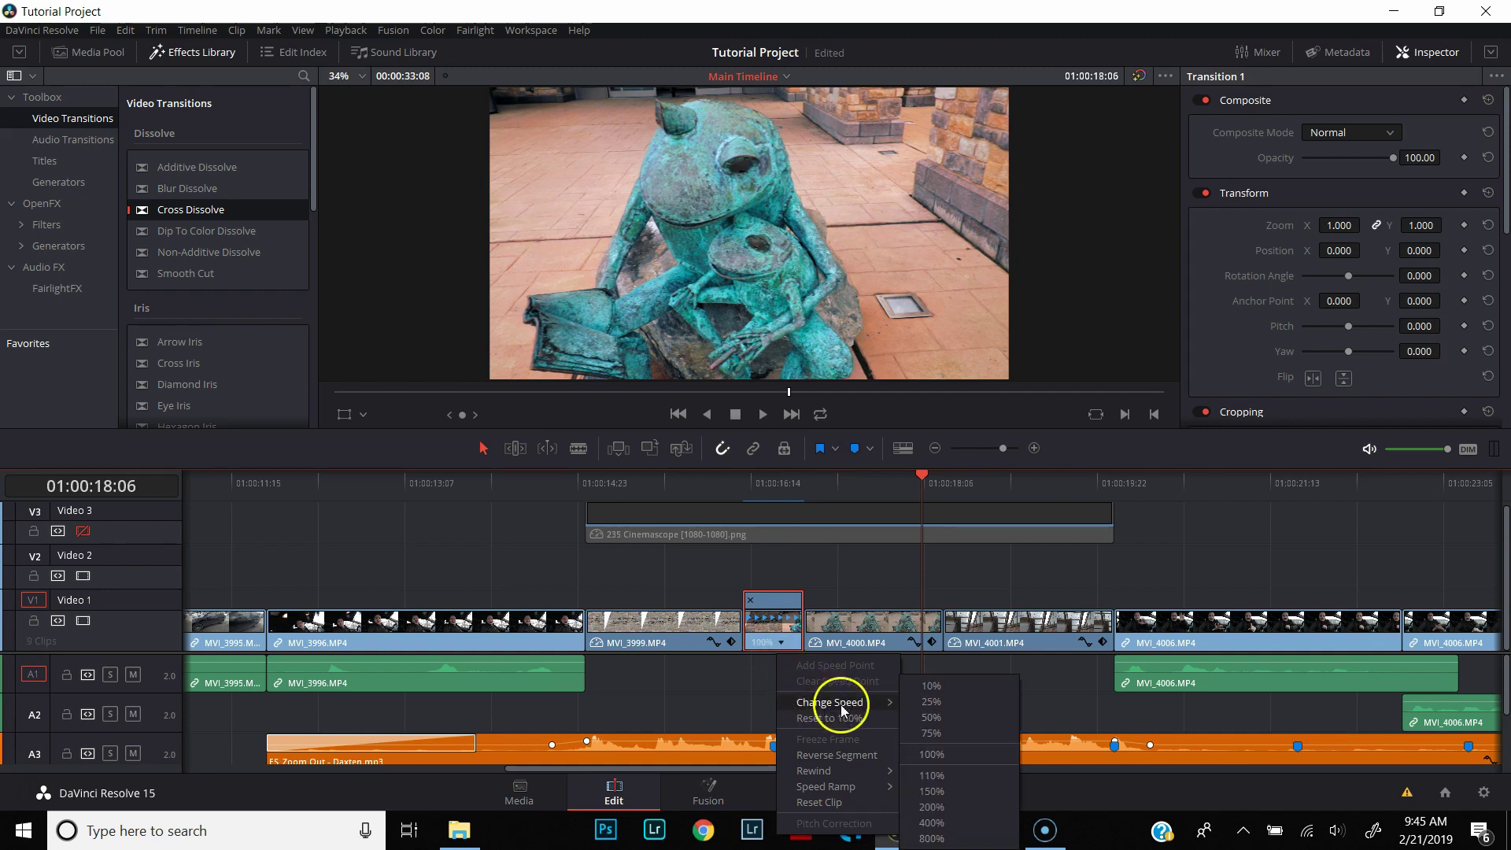
click(933, 807)
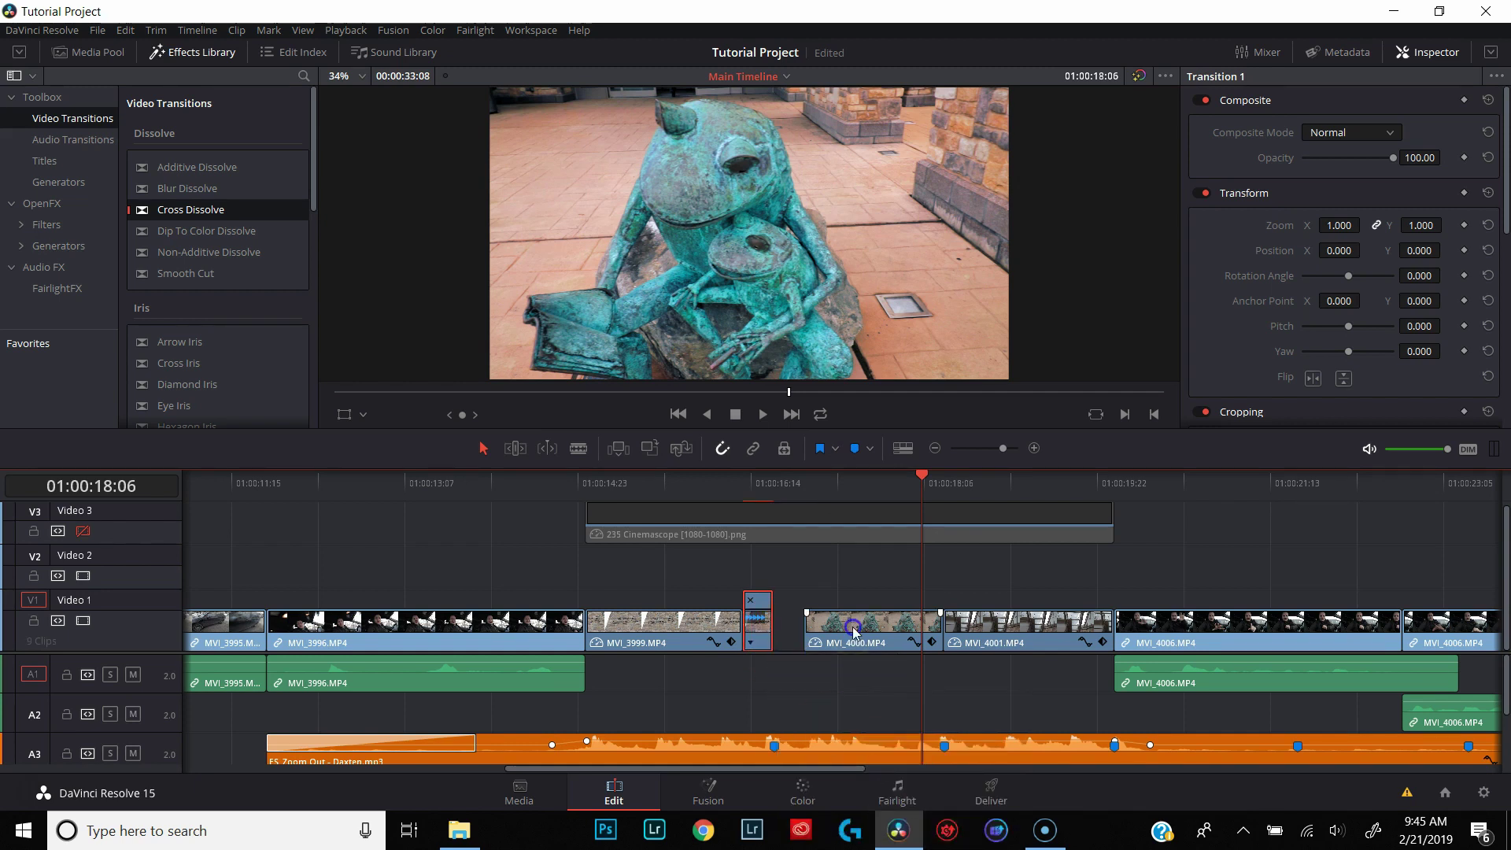
Step: Close the gap after Transition 1 by moving MVI_4000 against it and extending MVI_4000's end to meet MVI_4001
drag(841, 629, 817, 634)
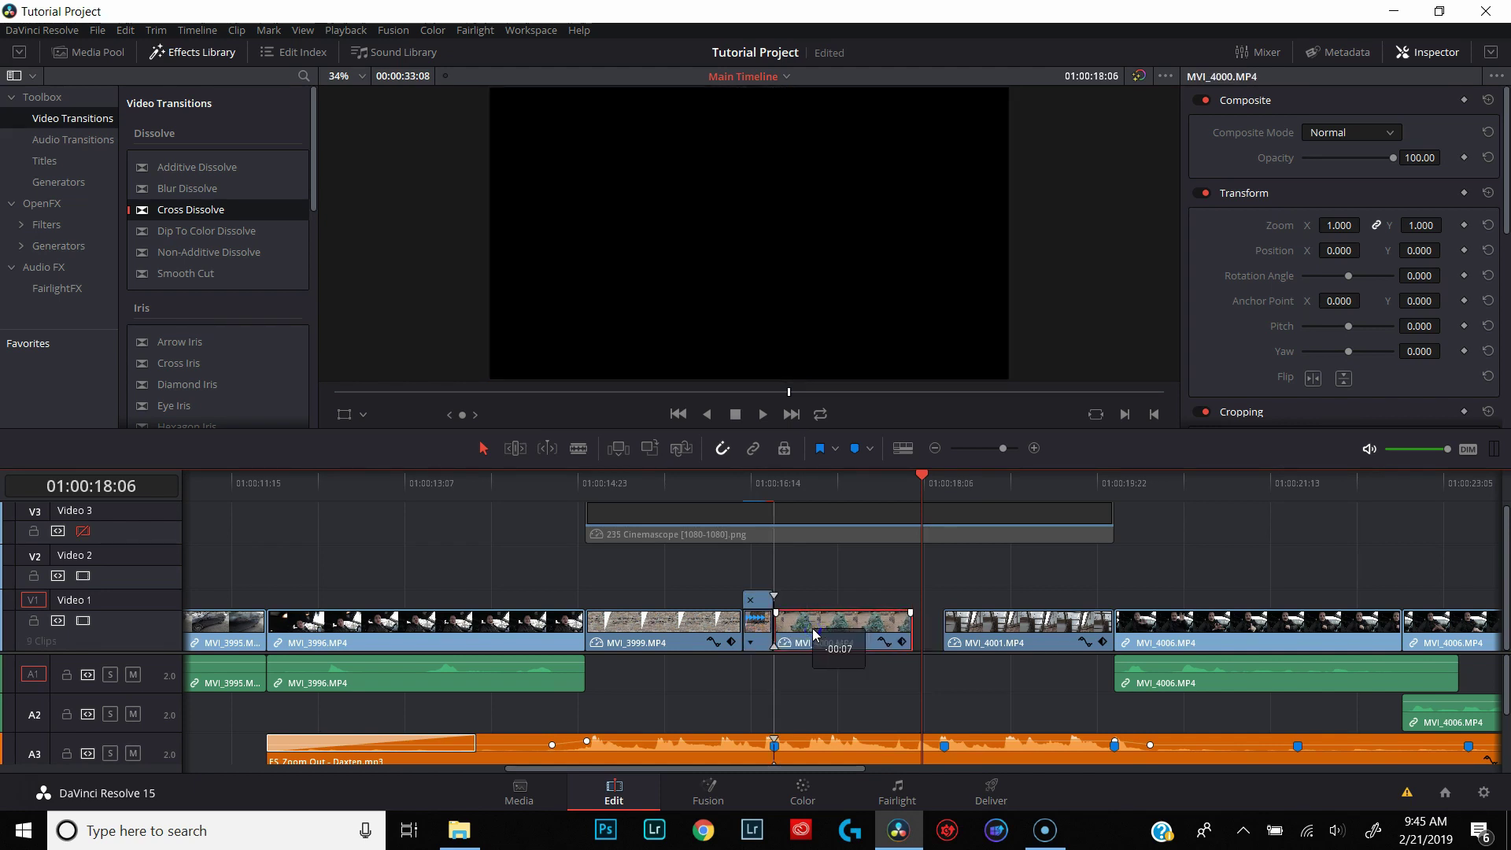
drag(815, 634, 816, 634)
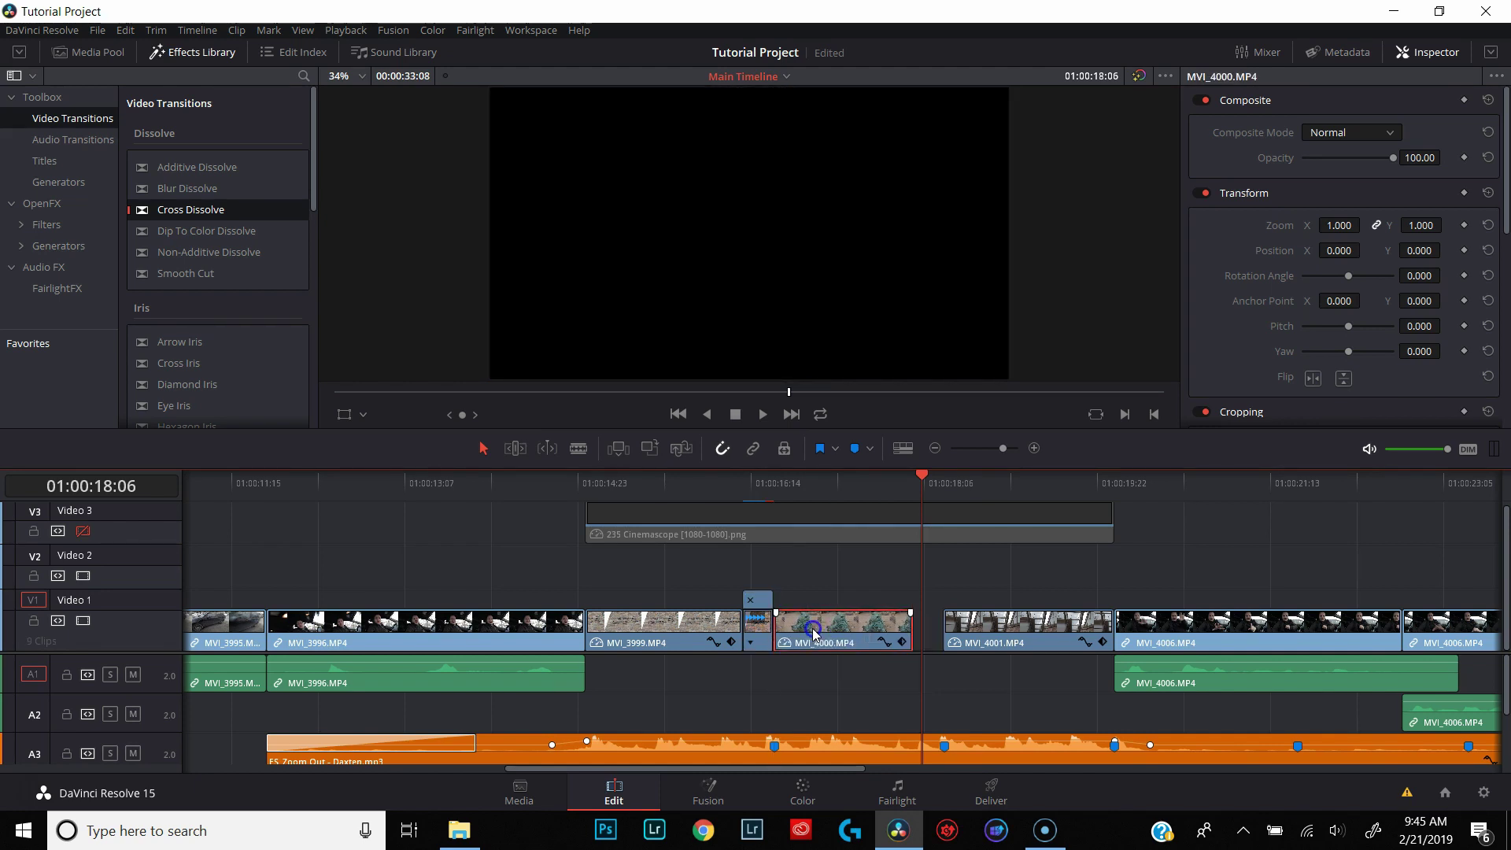
click(910, 626)
key(e)
drag(911, 637, 936, 639)
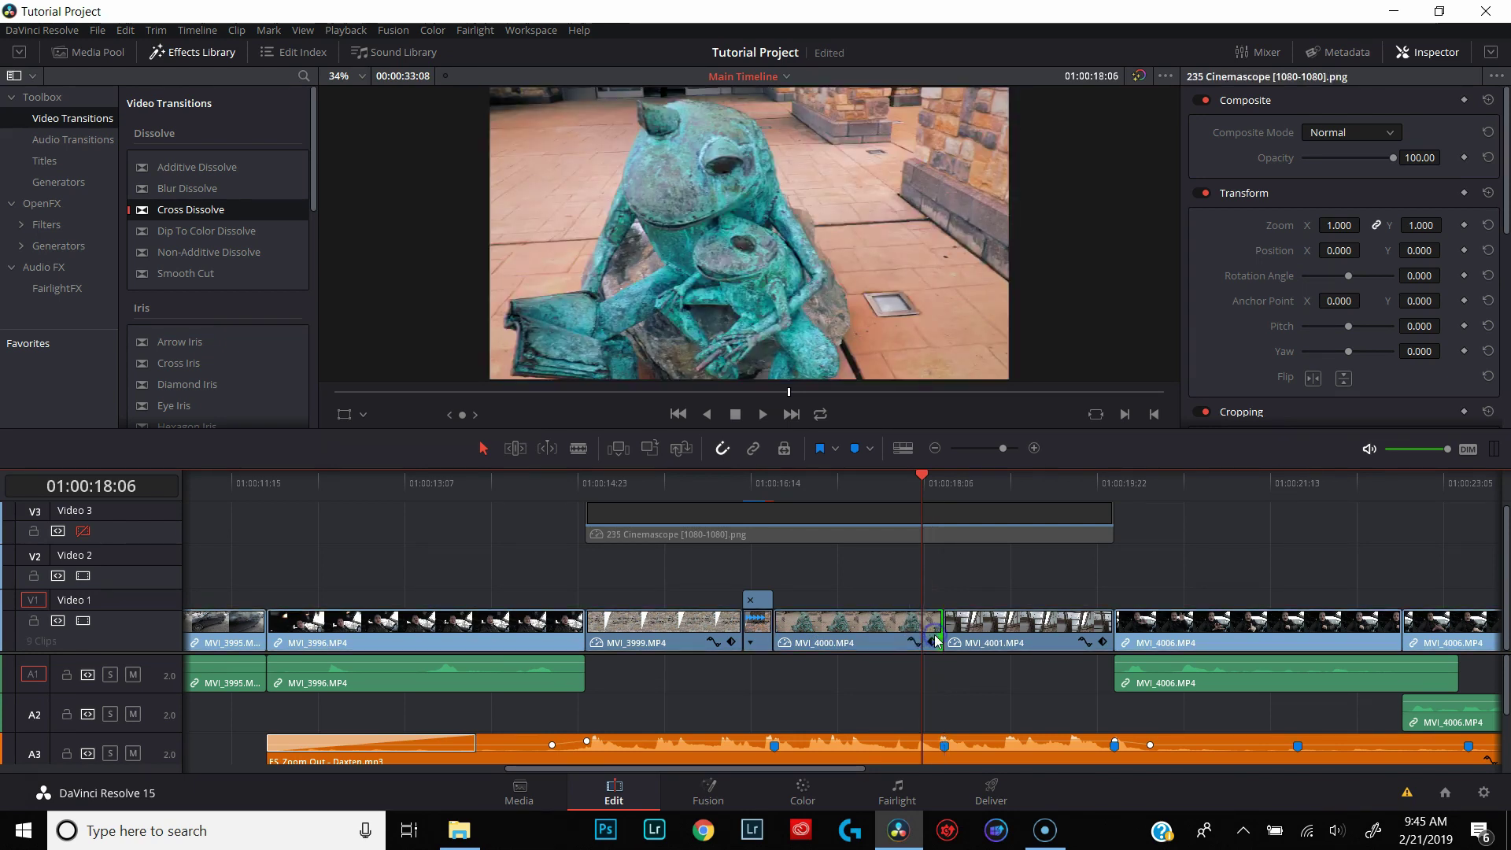
Step: Play the timeline from MVI_3999 to review the sped-up Transition 1
click(709, 488)
key(p)
key(space)
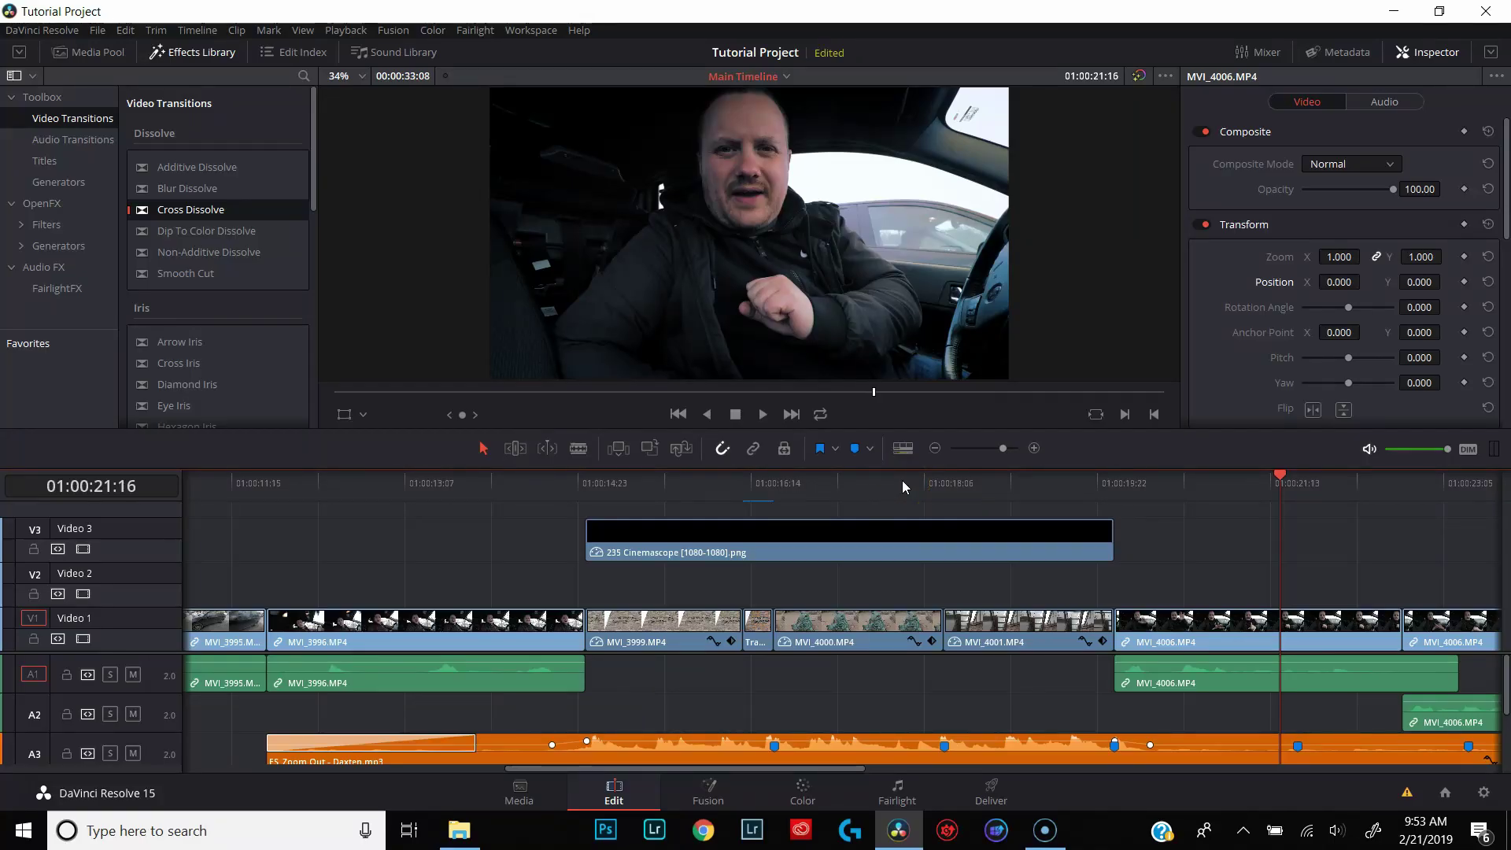
Step: Examine the cut between MVI_4000 and MVI_4001, stepping frame by frame through the start of MVI_4001
click(902, 482)
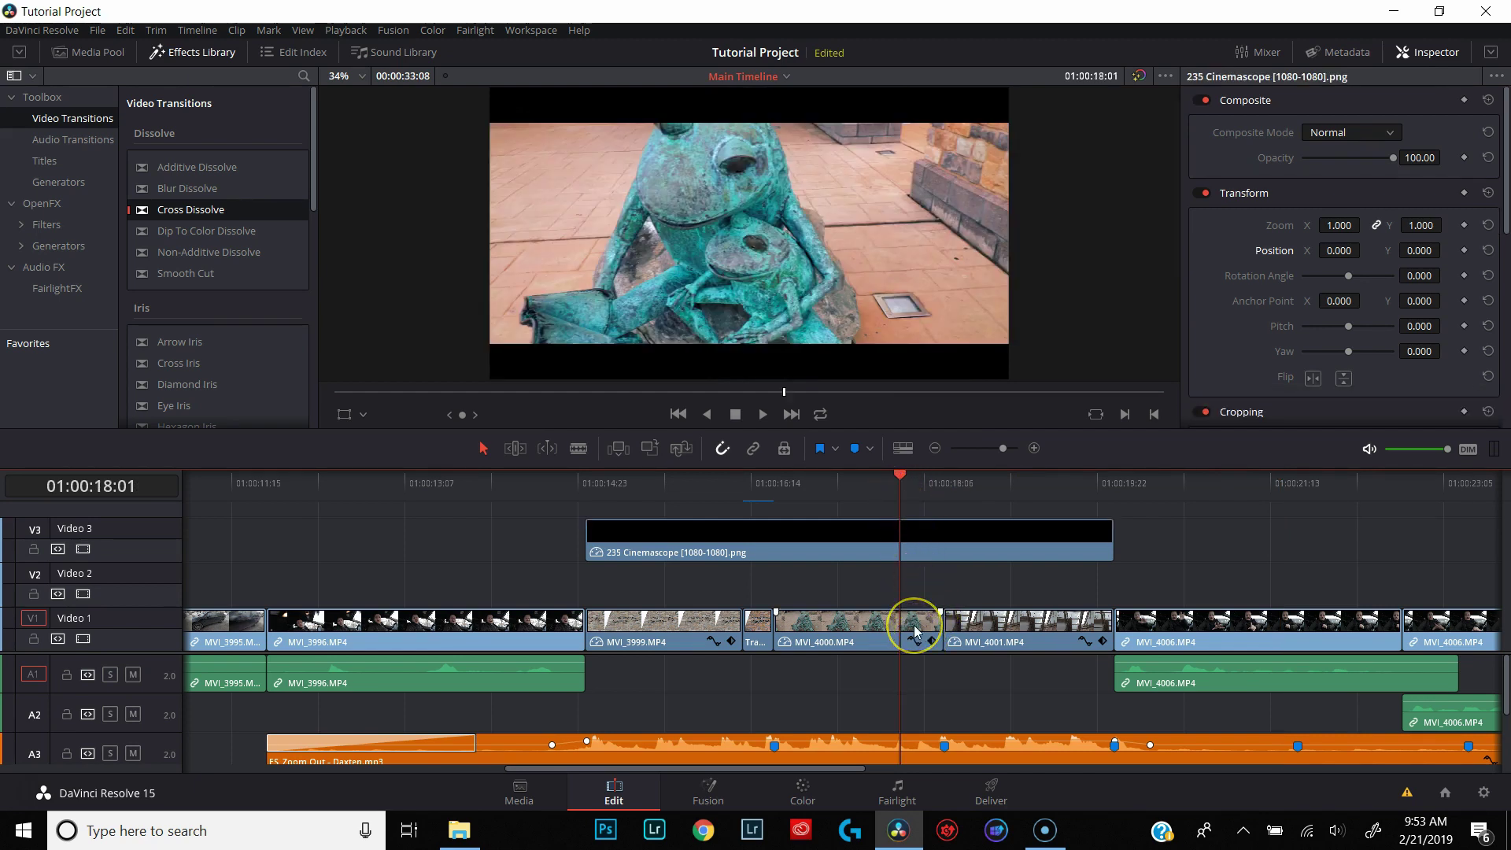
click(970, 482)
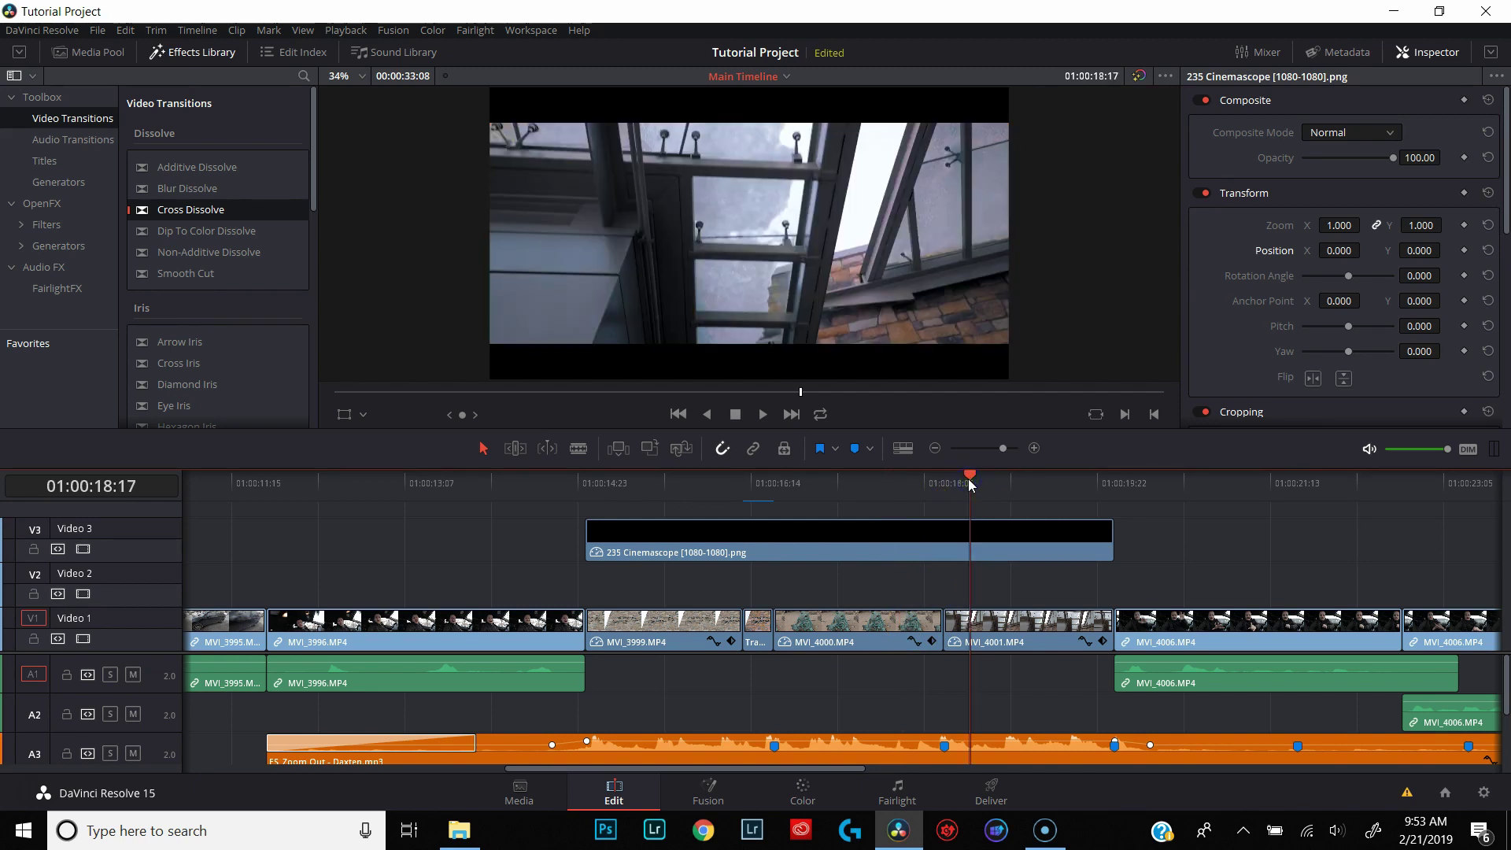
click(925, 481)
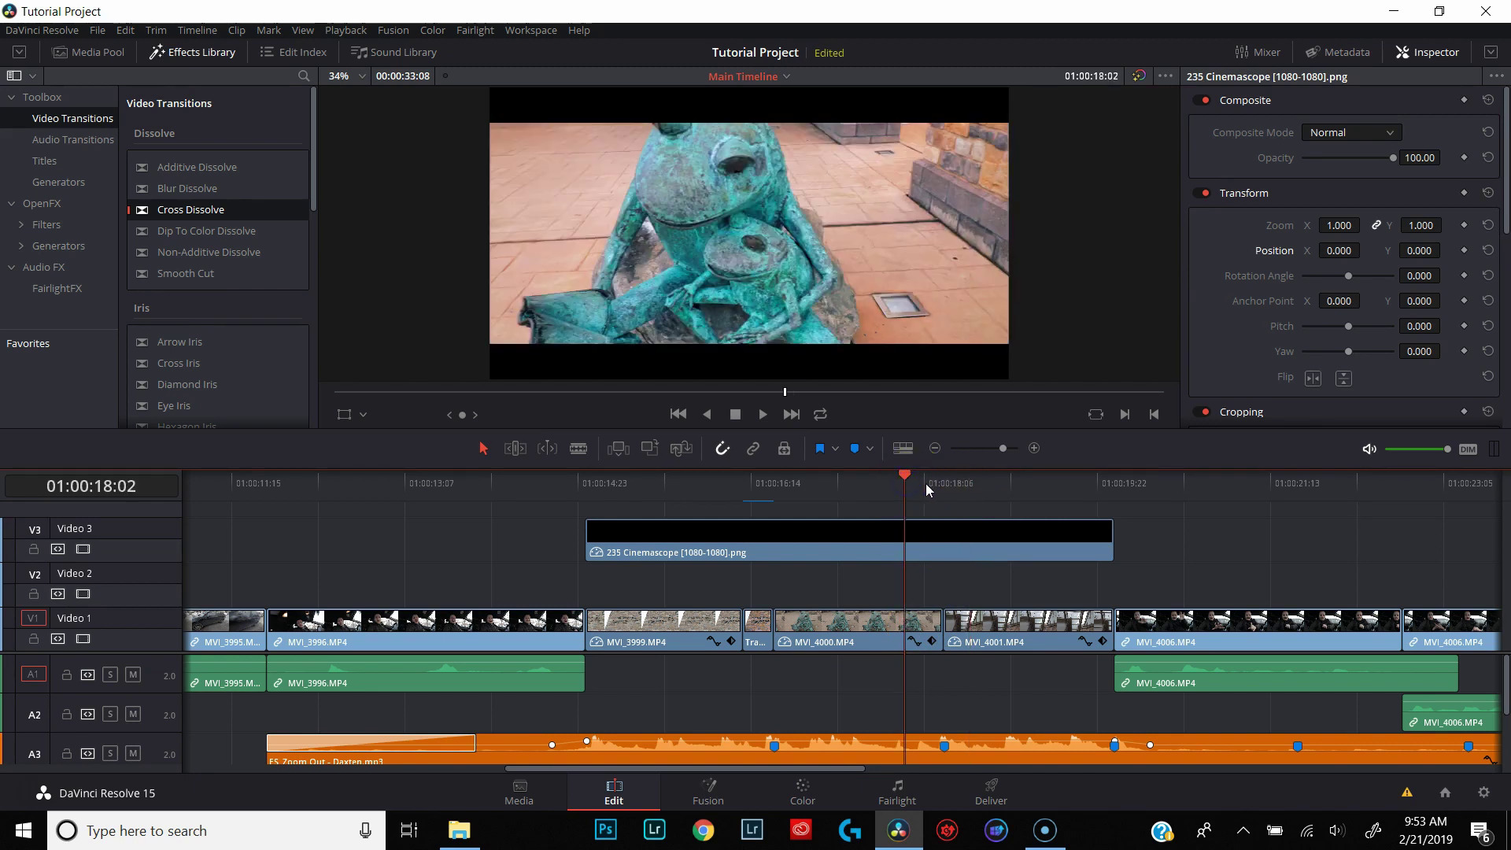
click(933, 481)
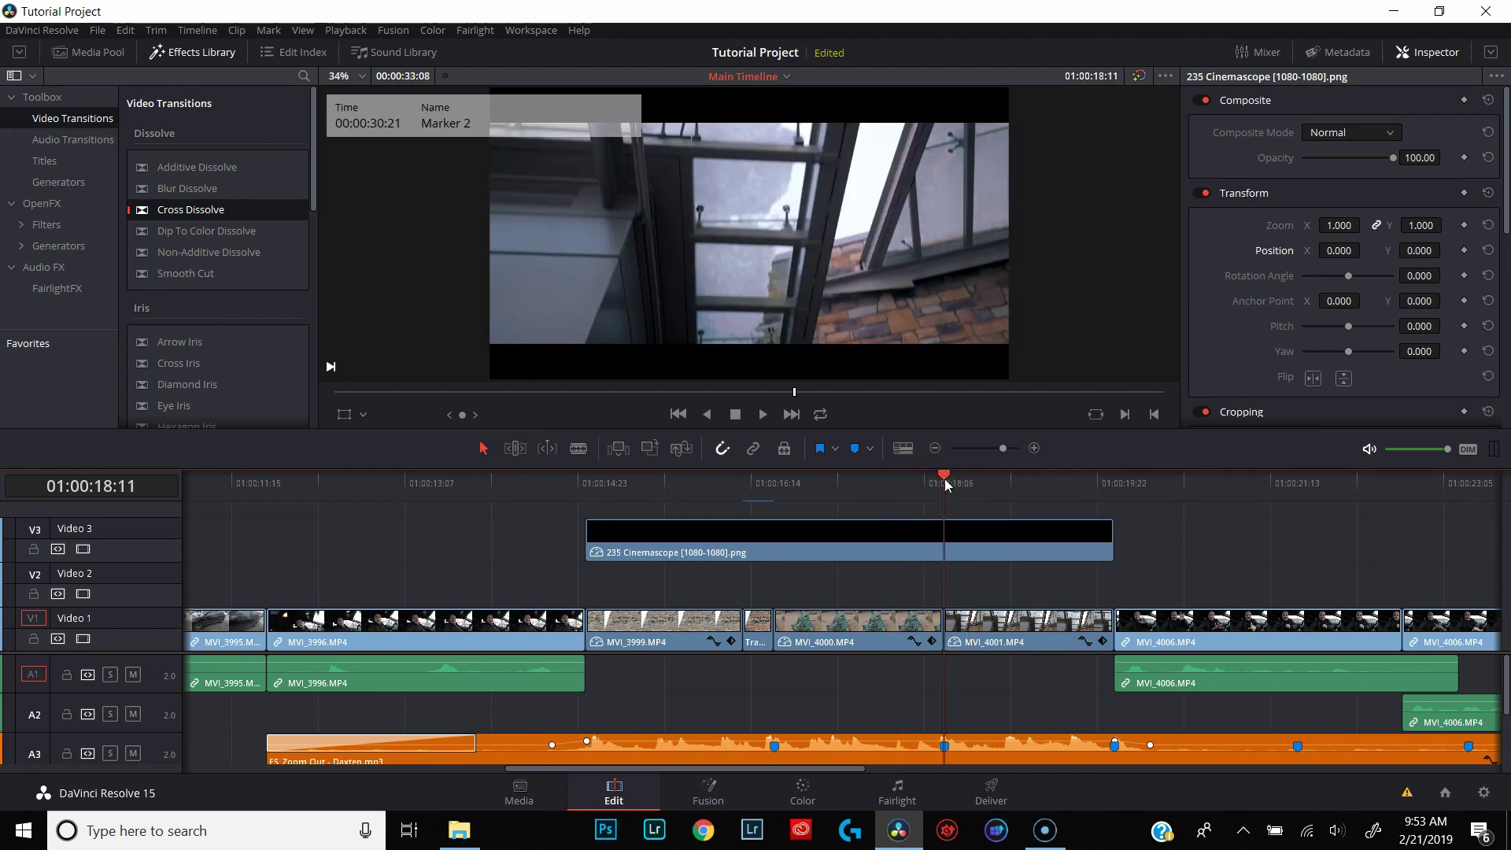
key(Right)
key(Right)
key(Right)
key(Right)
key(Right)
key(Right)
key(Right)
key(Right)
key(Right)
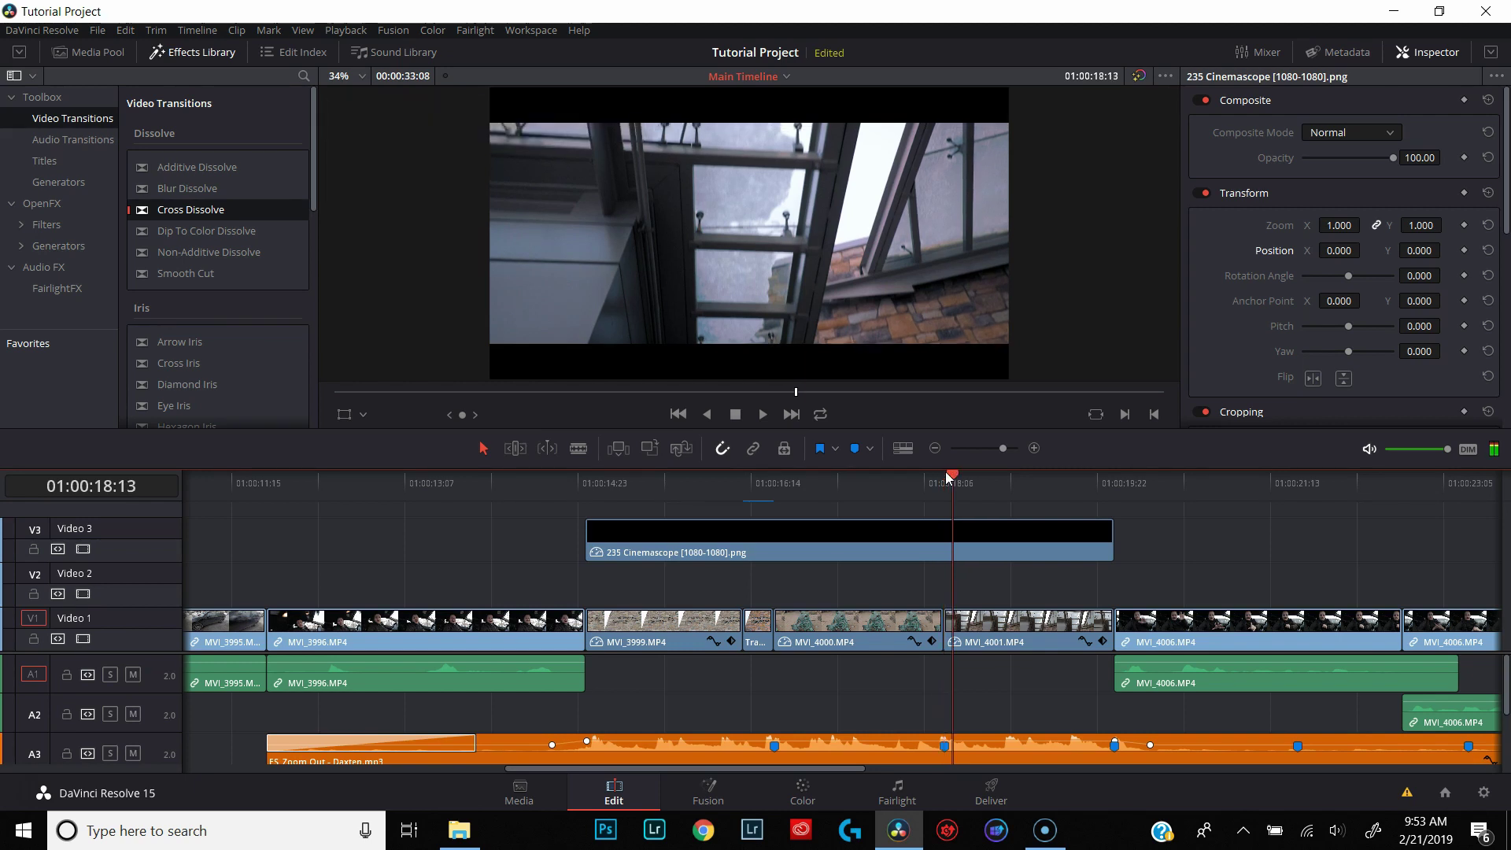
key(Right)
key(Right)
key(Right)
key(Right)
key(Right)
key(Right)
key(Right)
key(Right)
key(Right)
key(Right)
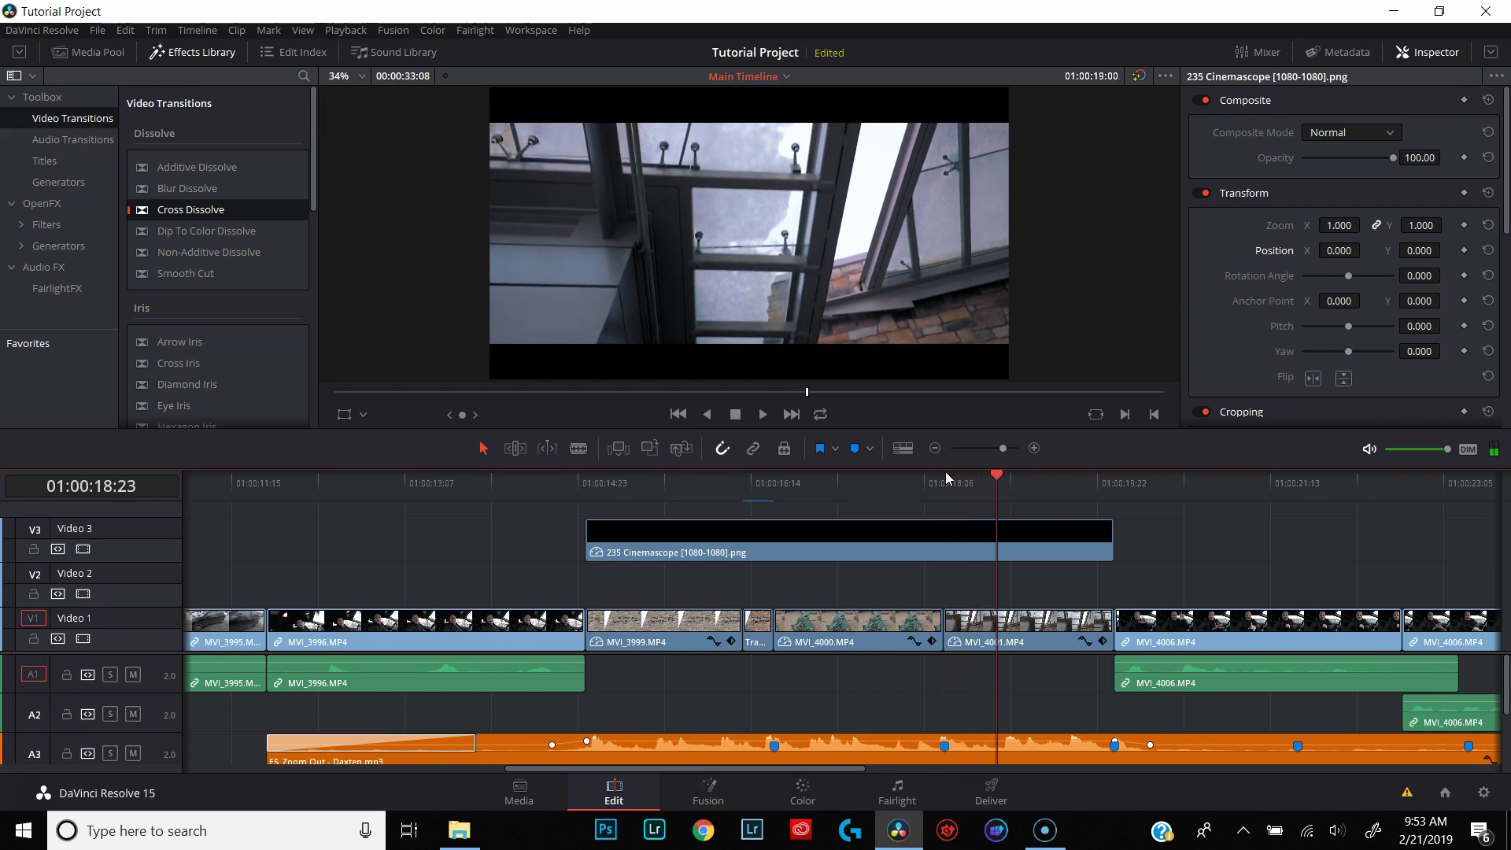
key(Right)
key(Right)
key(Right)
key(Right)
key(Right)
key(Right)
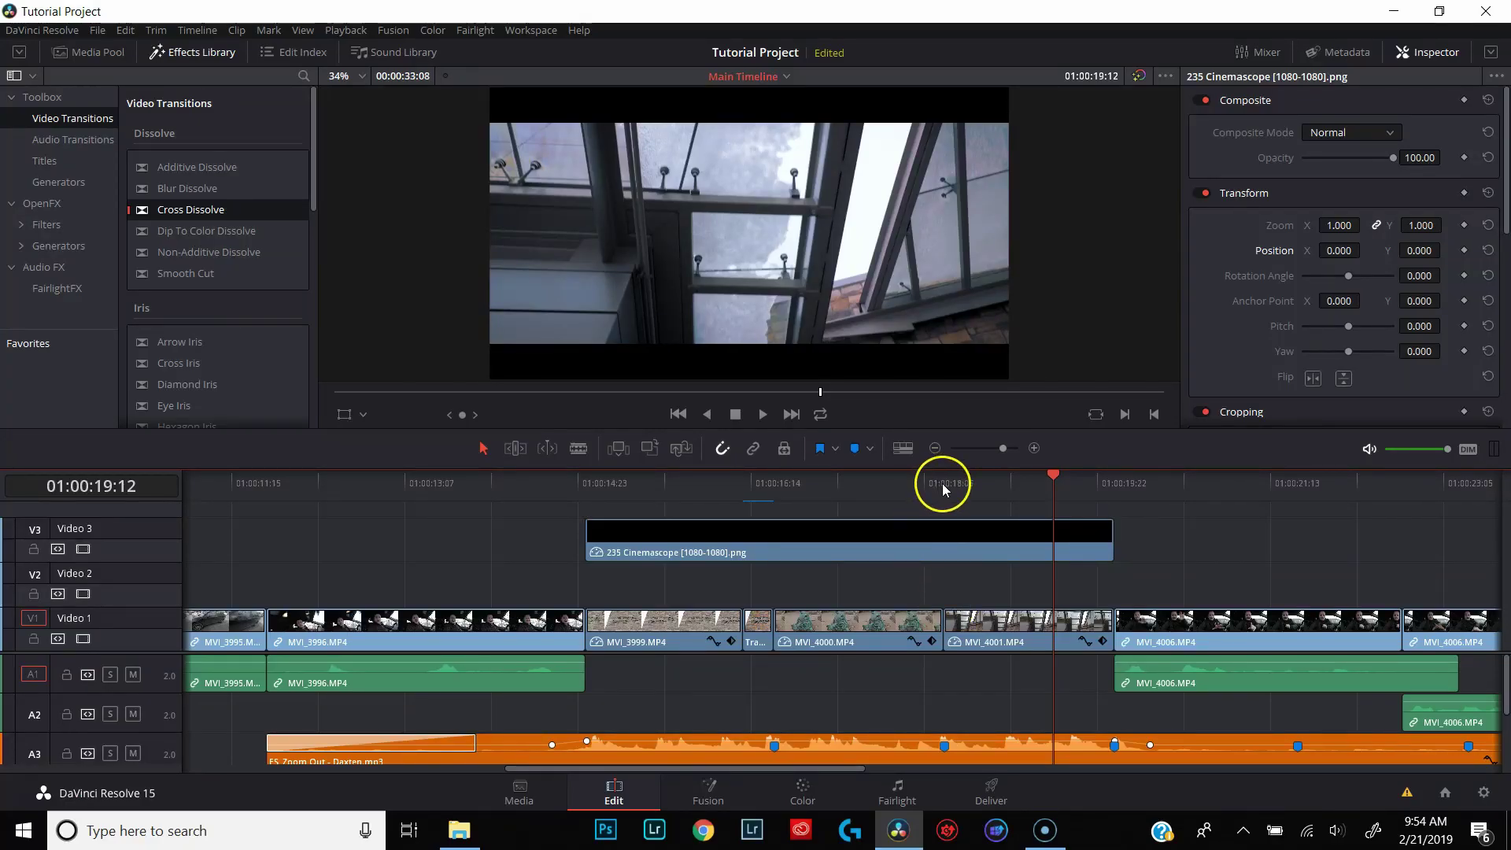
Step: Split clip MVI_4000 five frames before its cut with MVI_4001, at 01:00:18:06
click(939, 480)
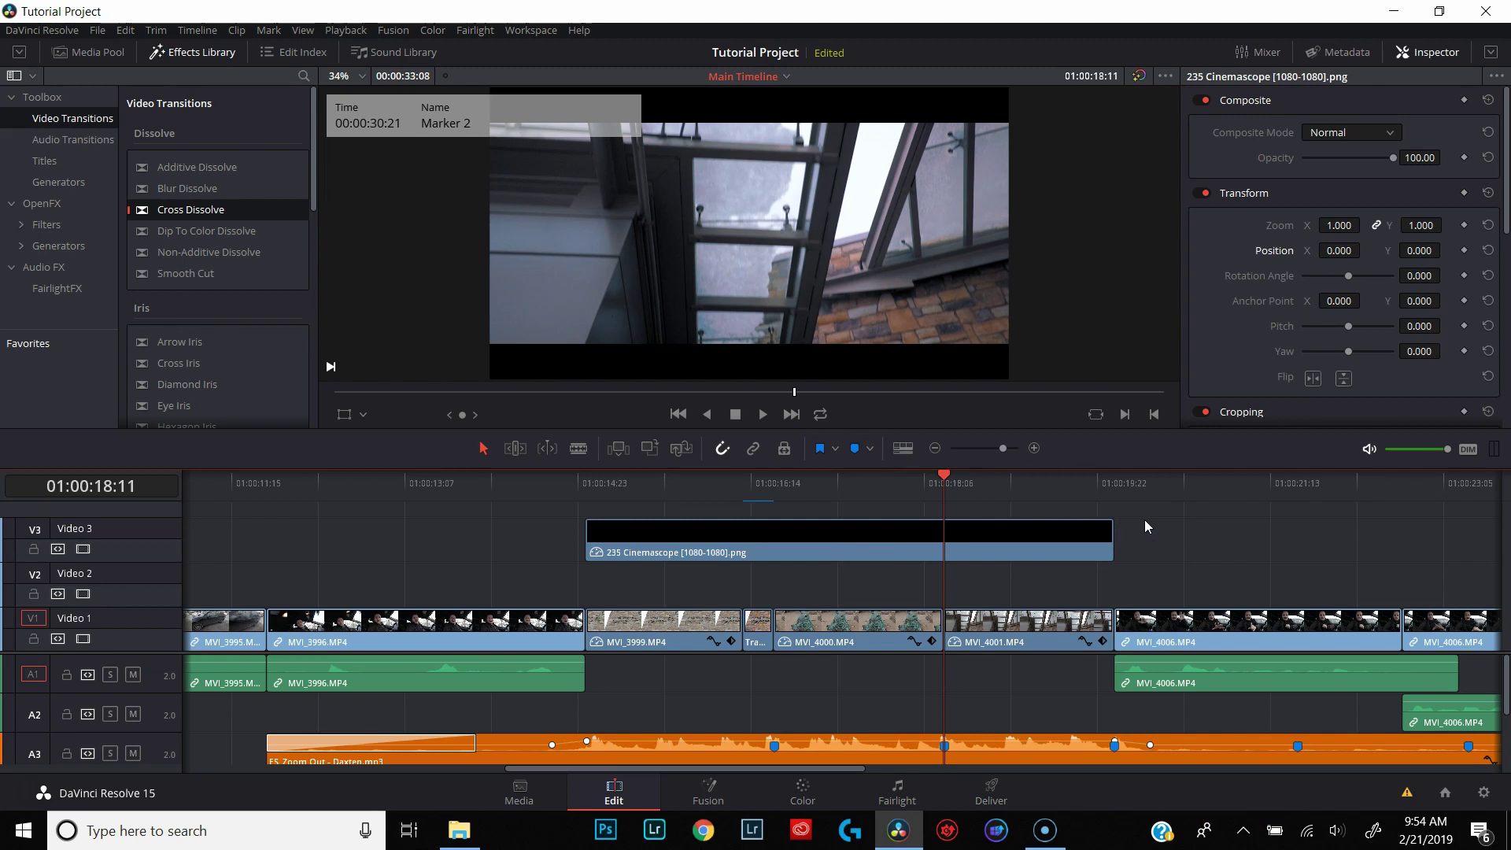
key(Left)
key(Left)
key(Left)
key(Left)
key(Left)
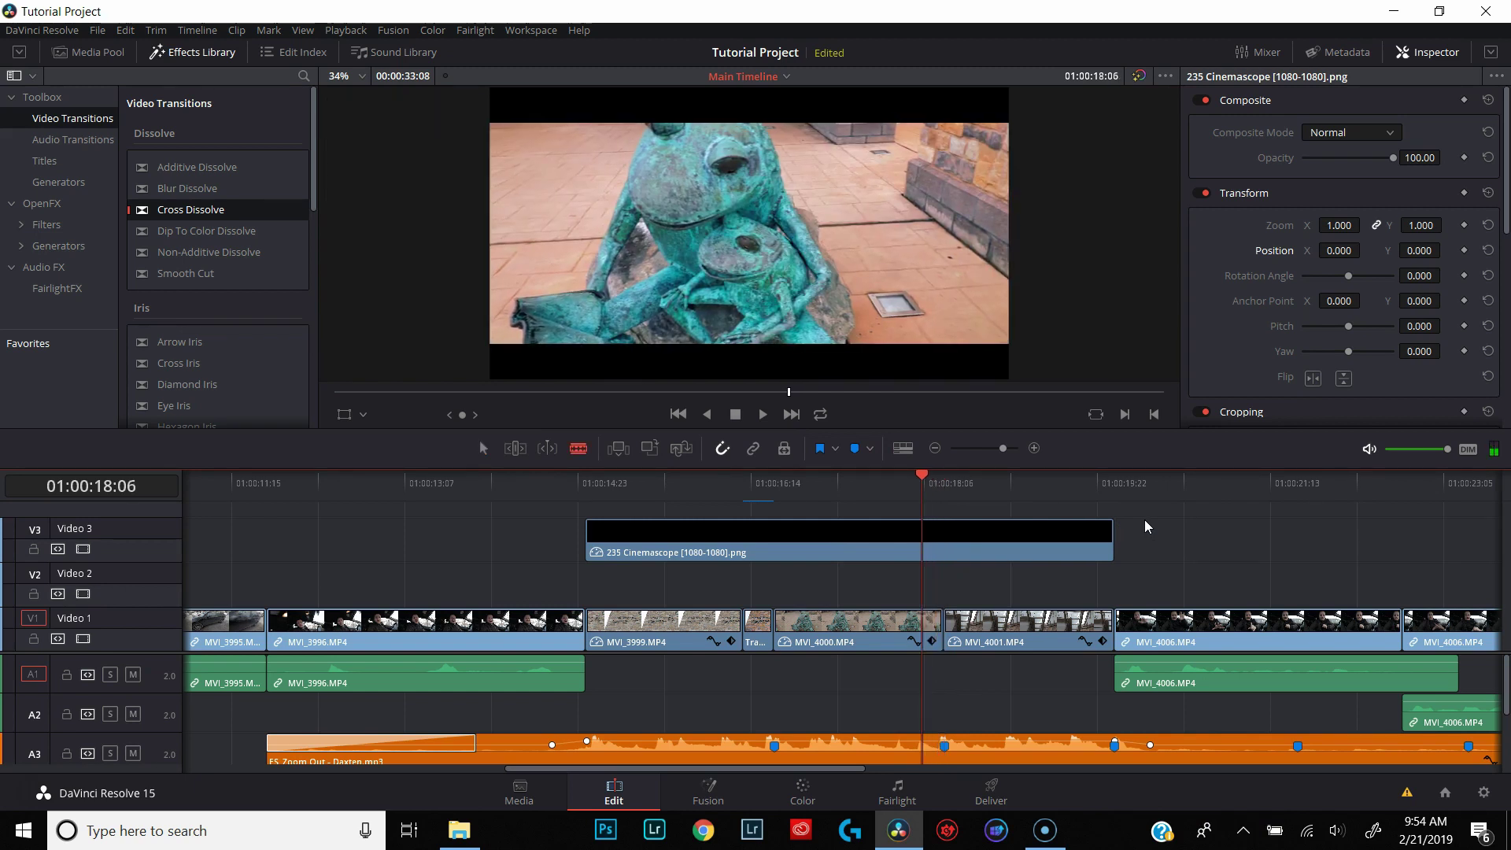
drag(942, 622, 922, 615)
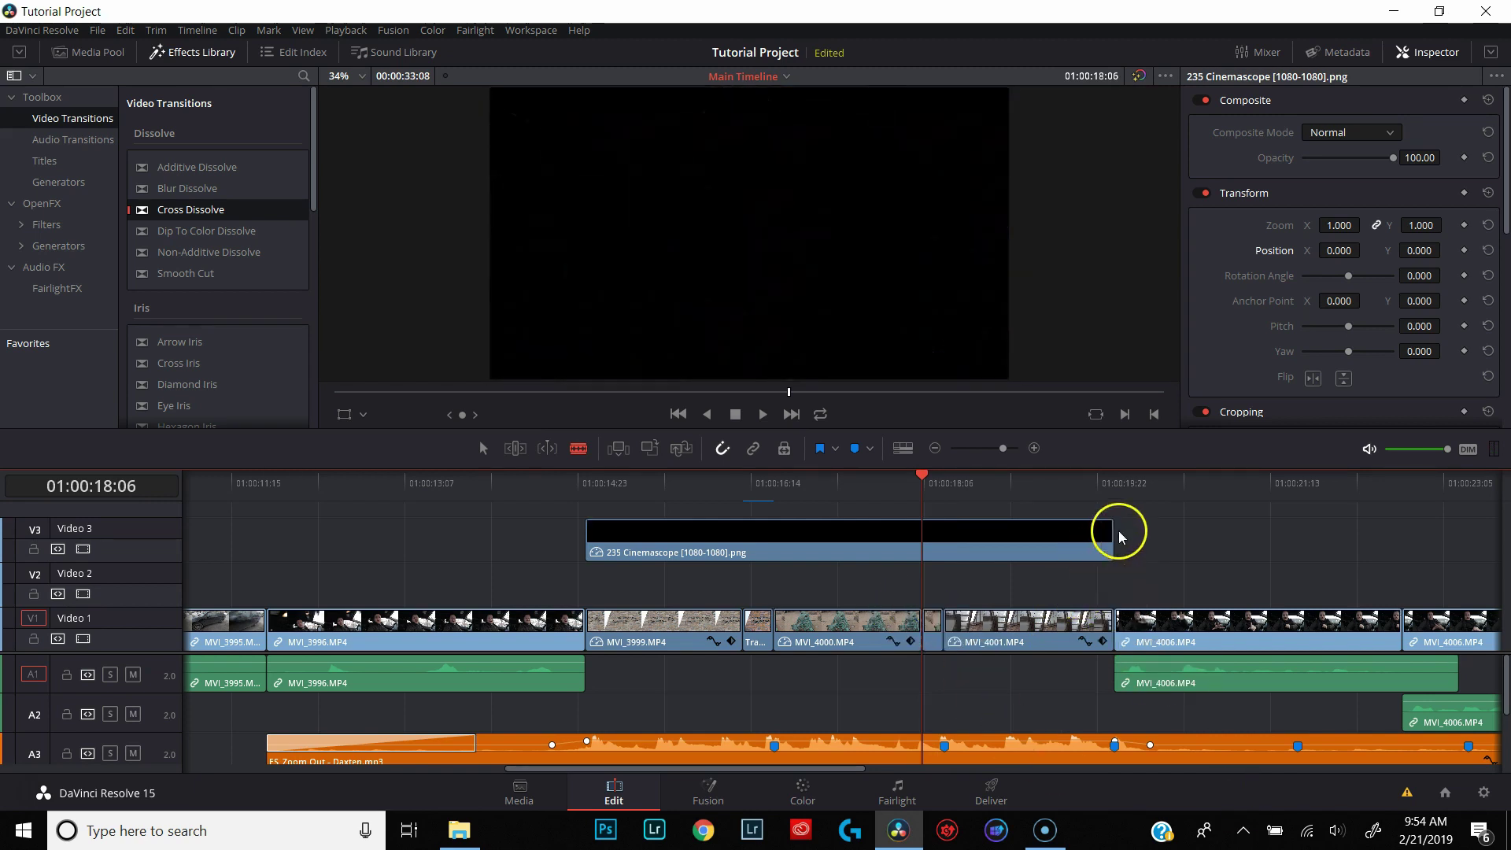
Step: Split clip MVI_4001 five frames after its start, at 01:00:18:16
click(944, 484)
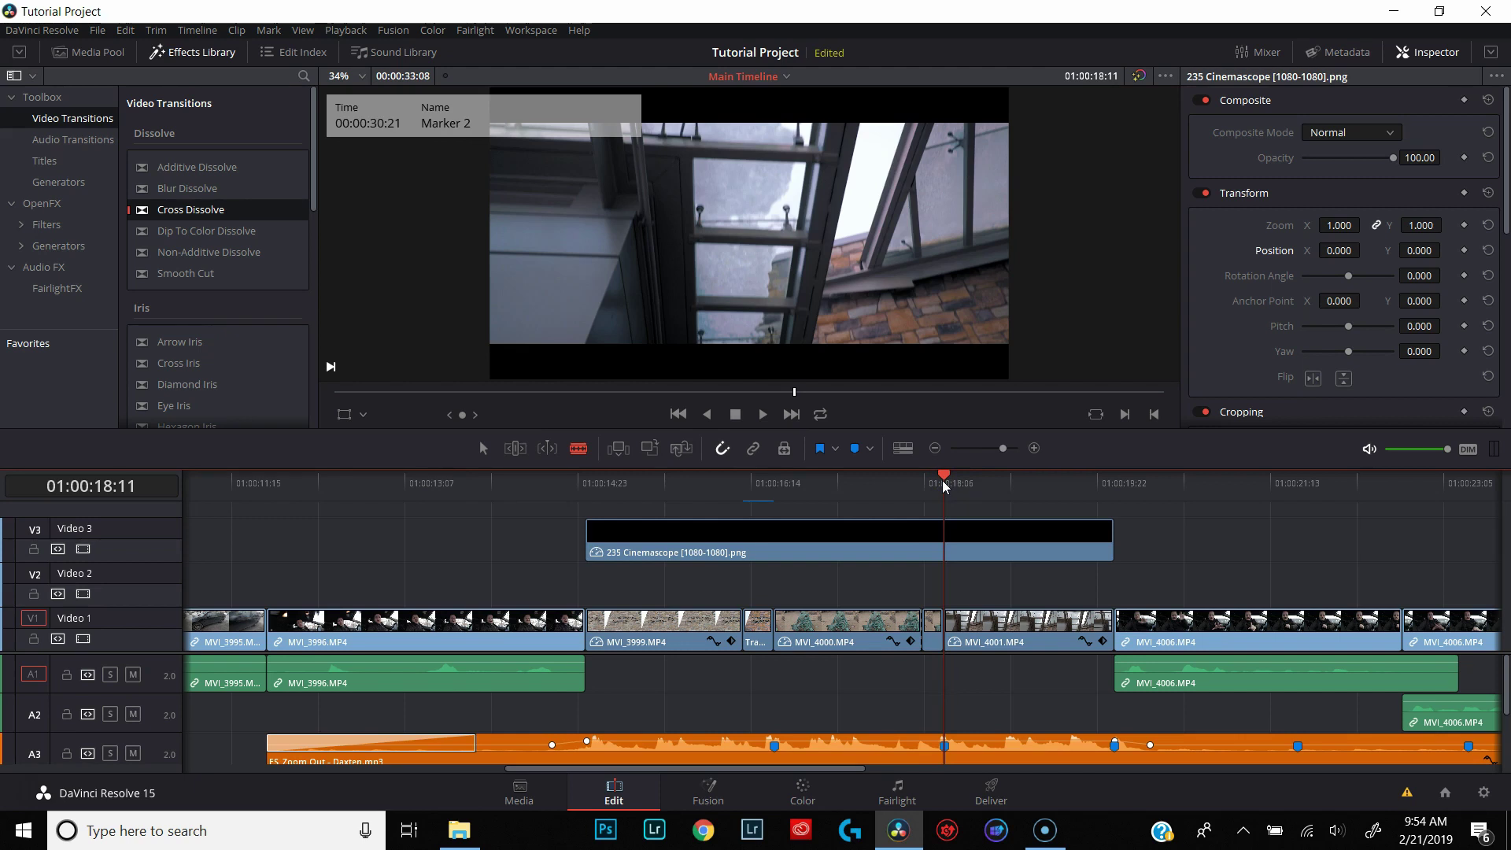
key(Right)
key(Right)
key(Right)
key(Right)
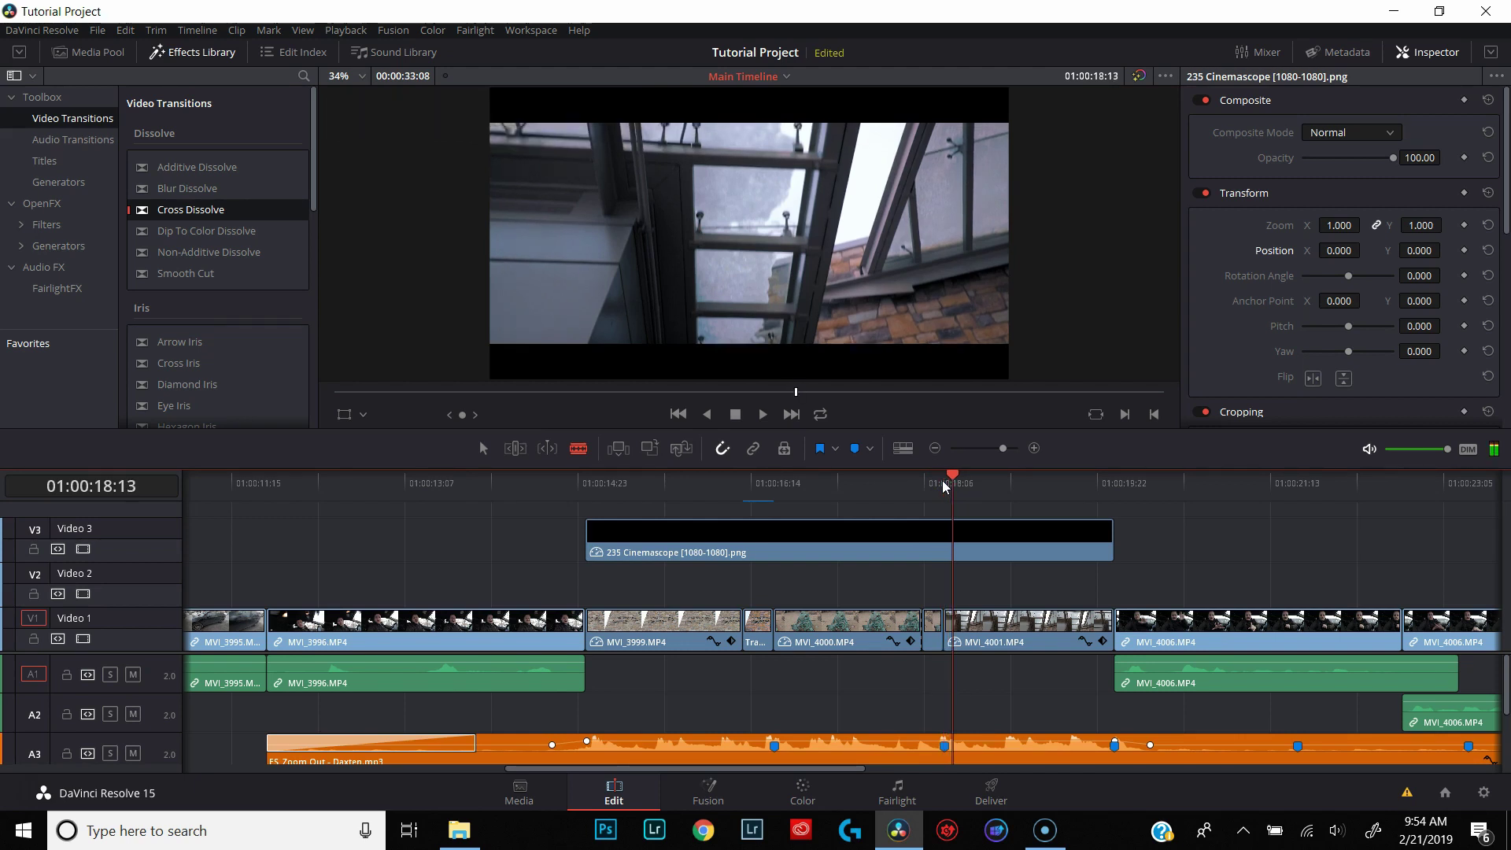
key(Right)
mouse_move(1056, 620)
mouse_down()
mouse_move(969, 621)
mouse_move(1052, 606)
mouse_up()
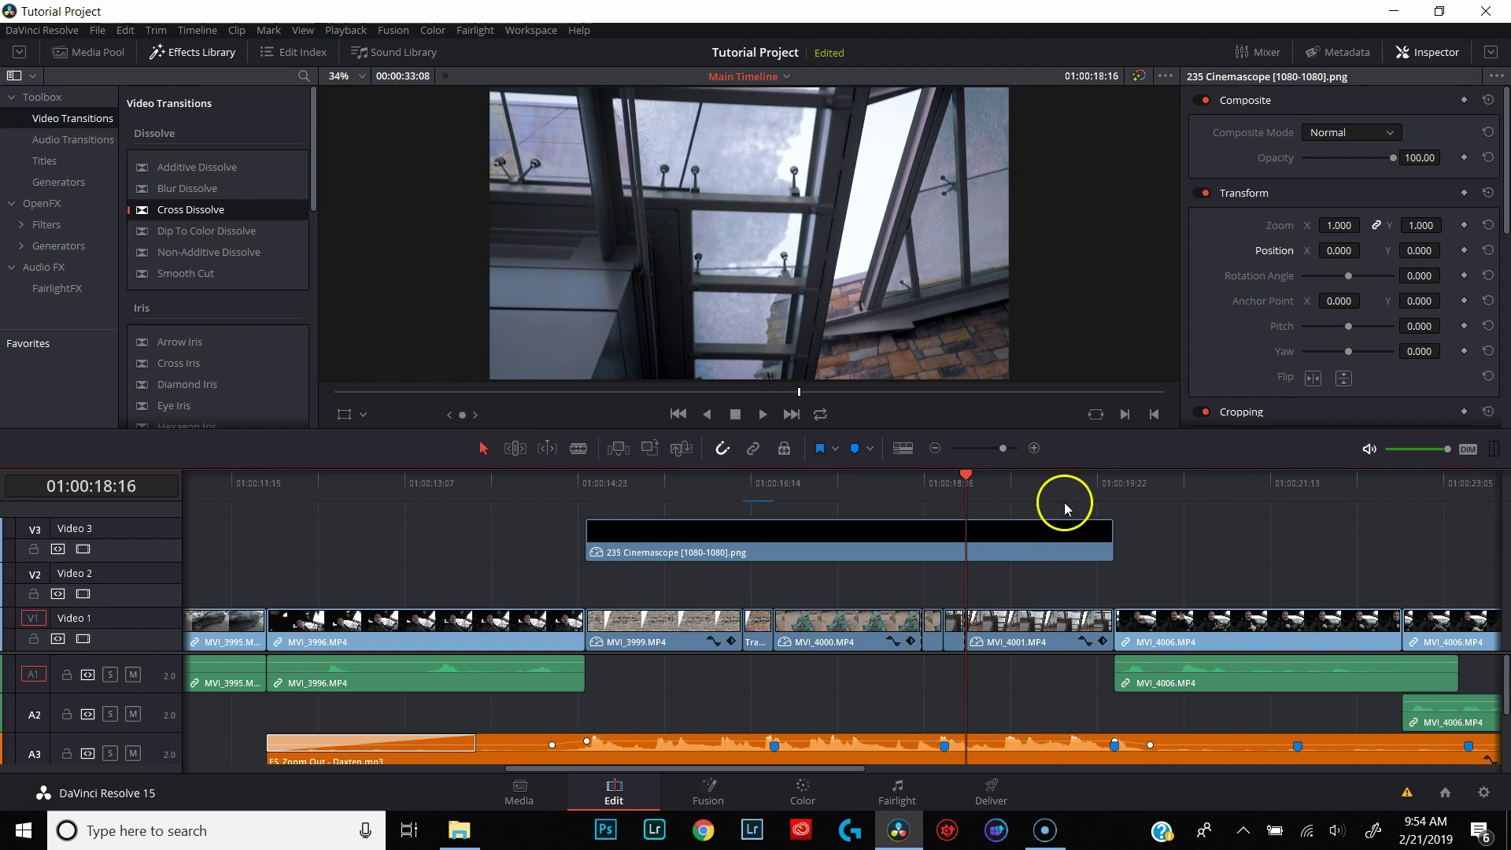
Step: Stack the short MVI_4001 piece on Video 2 above the short MVI_4000 piece, and close the gap by moving and extending the remaining MVI_4001 clip
click(956, 624)
drag(957, 626, 942, 590)
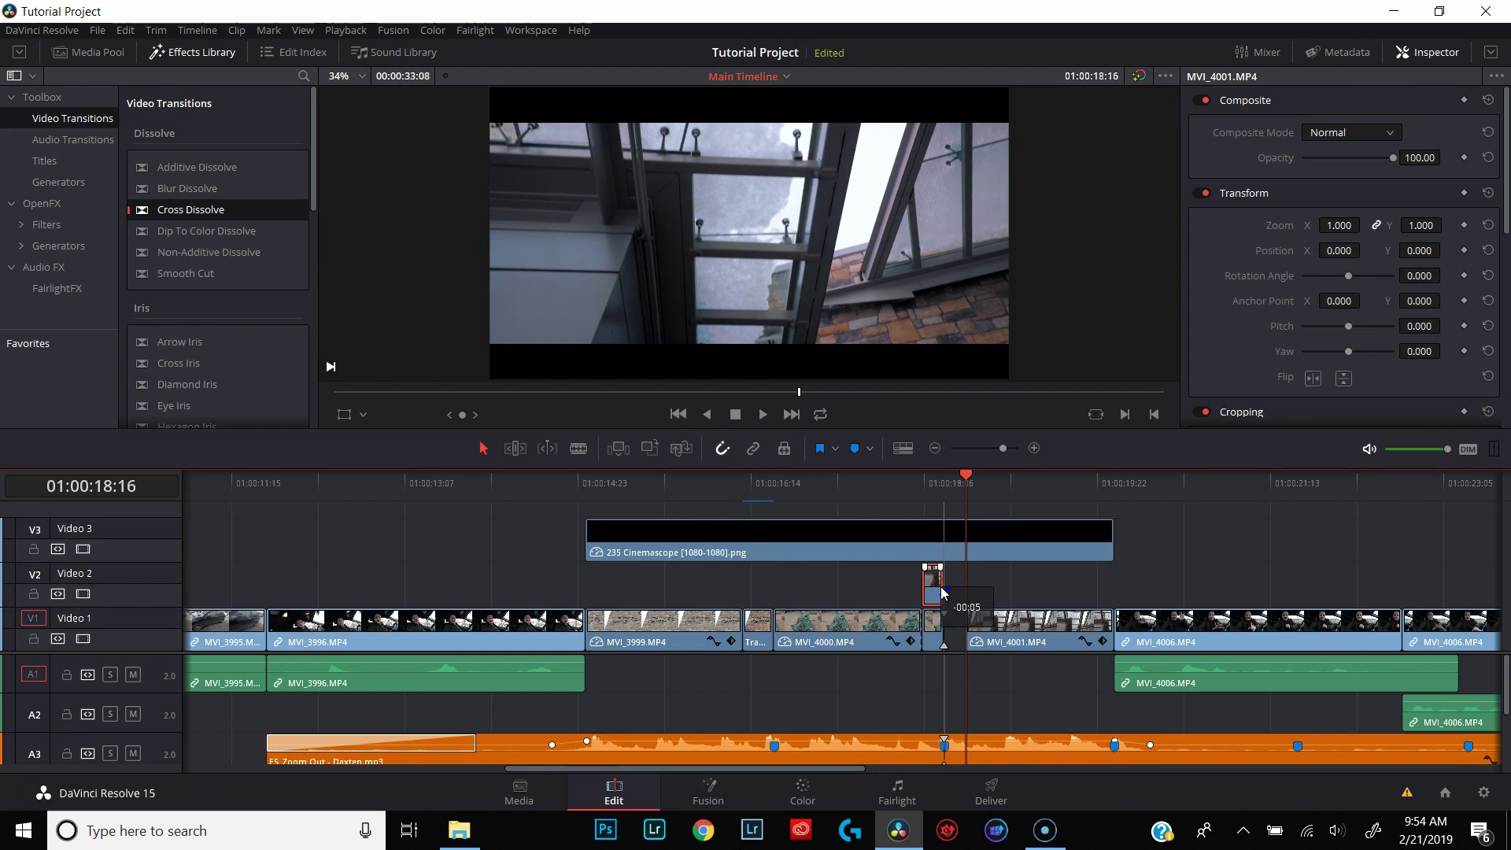
drag(942, 590, 943, 590)
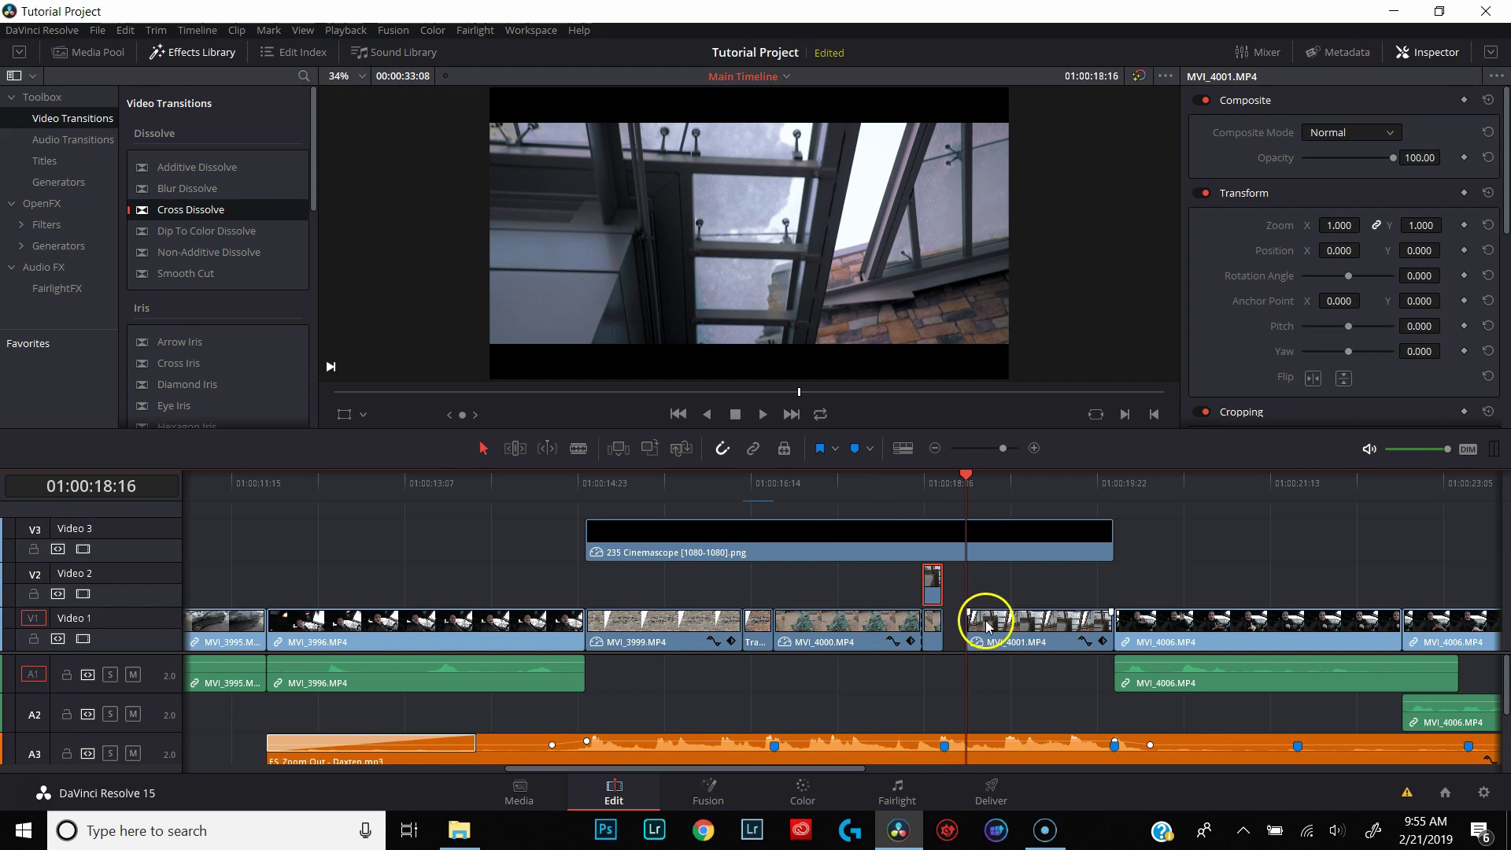
drag(1002, 627, 981, 627)
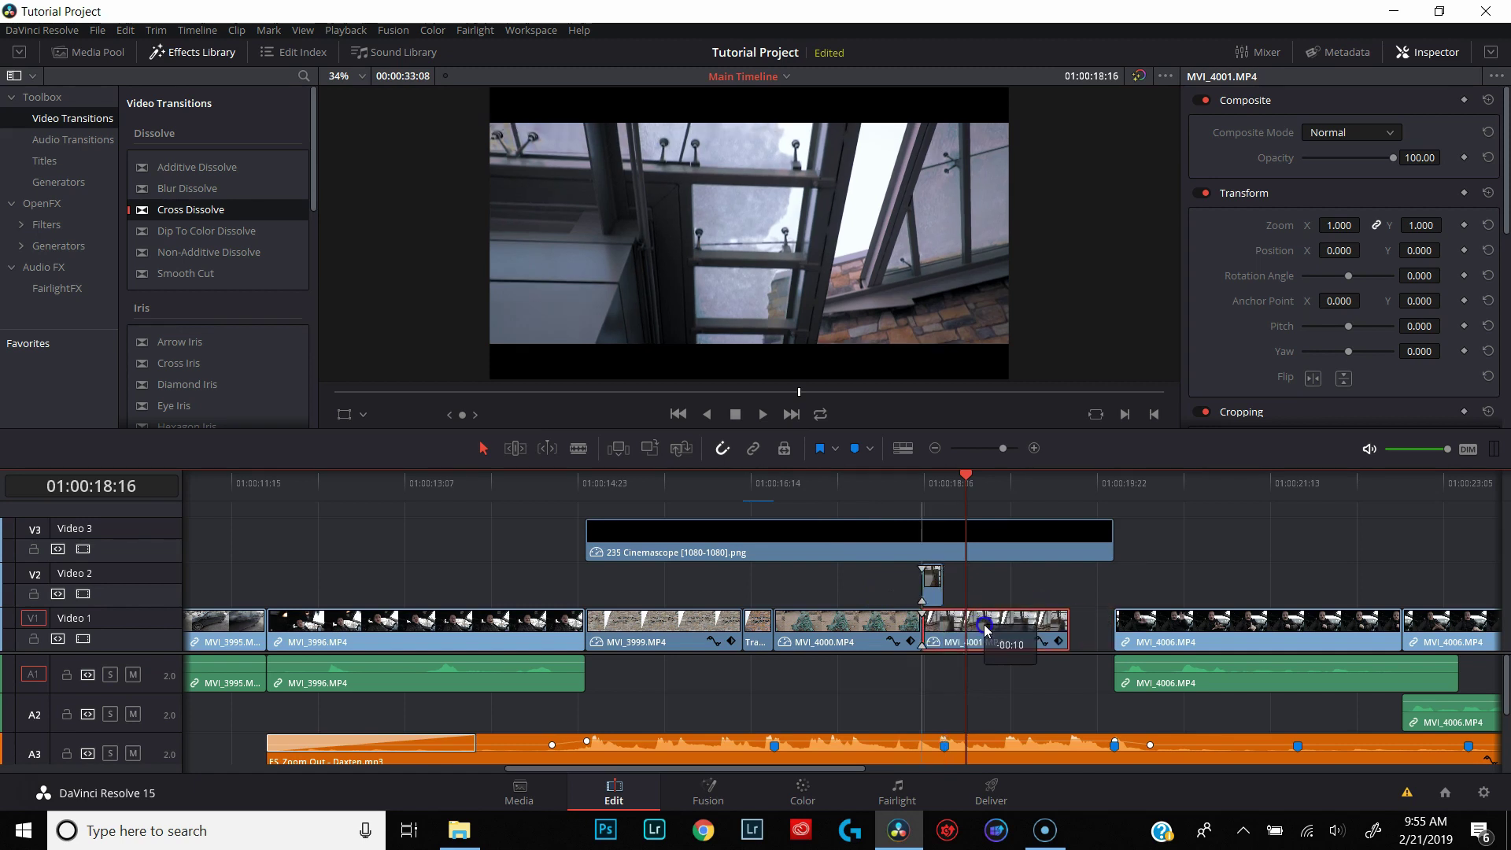
click(1088, 630)
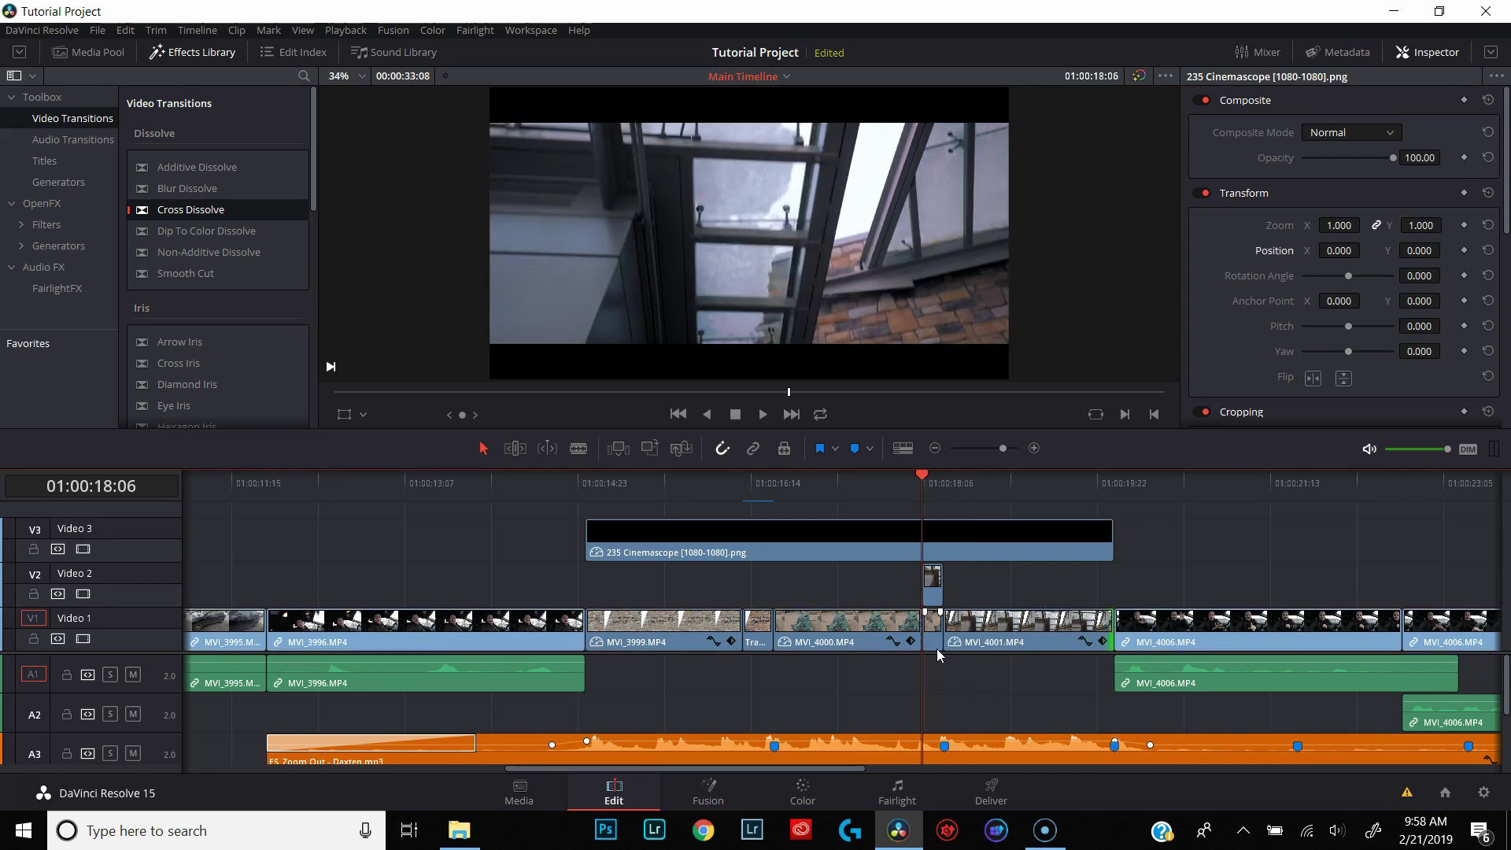
Step: Compare the two stacked short pieces by disabling the Video 2 track and restoring it
click(935, 585)
click(83, 594)
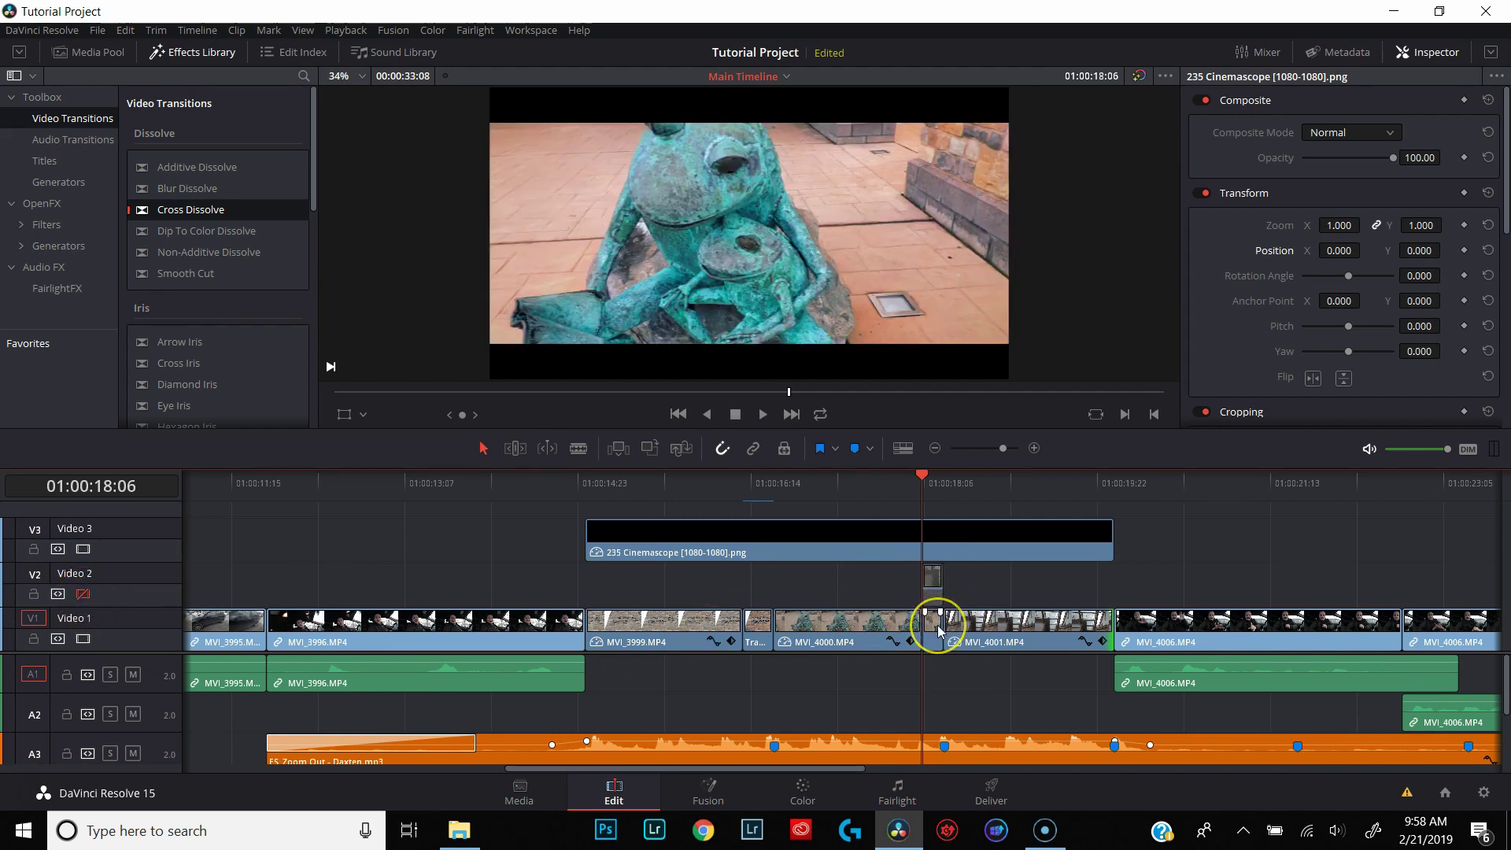
key(ctrl+z)
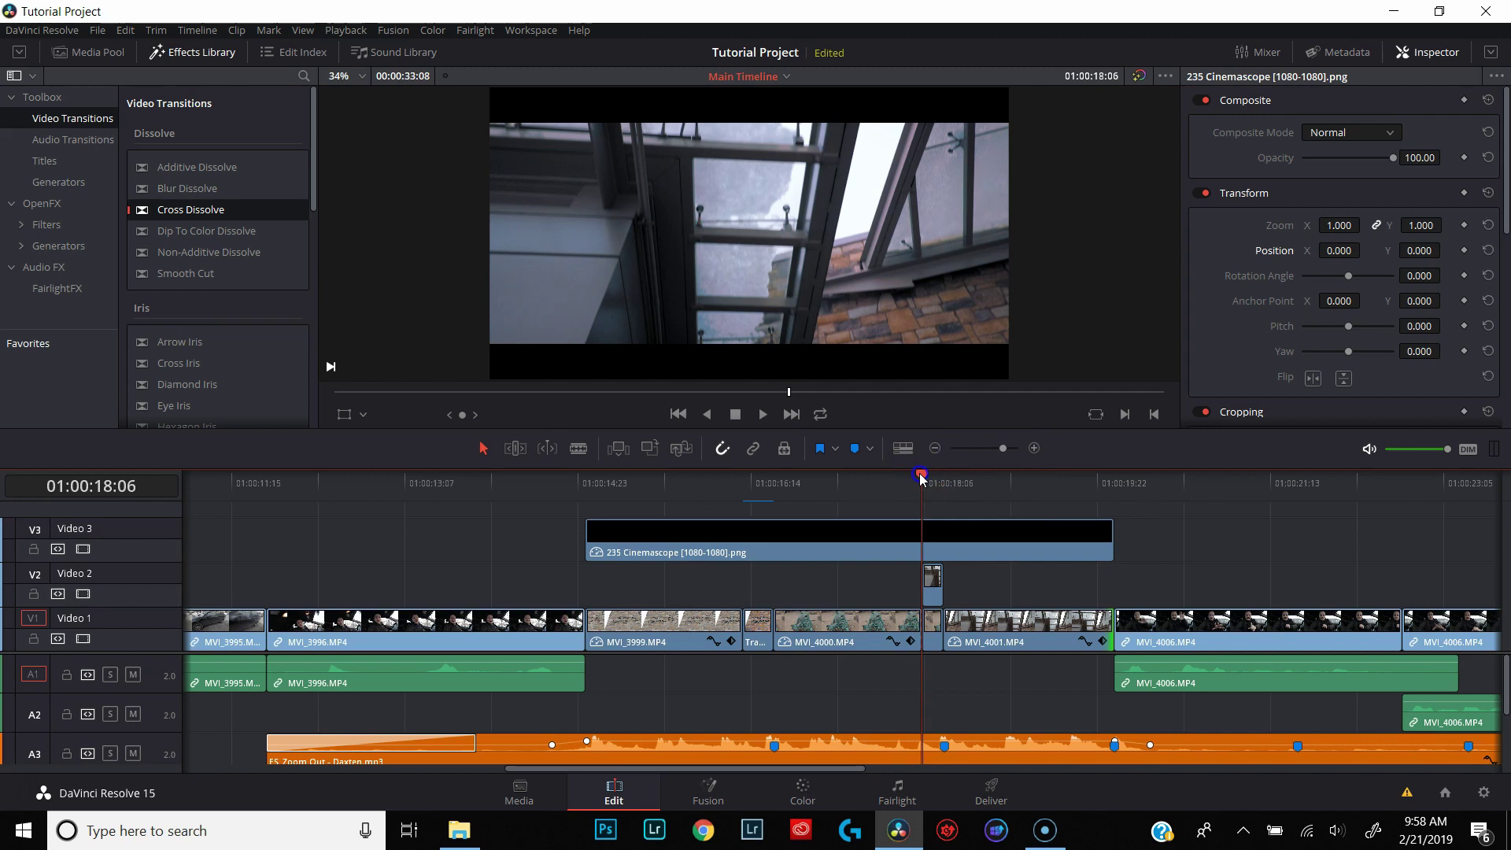
Step: Set the vertical position of the short MVI_4001 piece on Video 2 to 1080 at 01:00:18:06
click(934, 582)
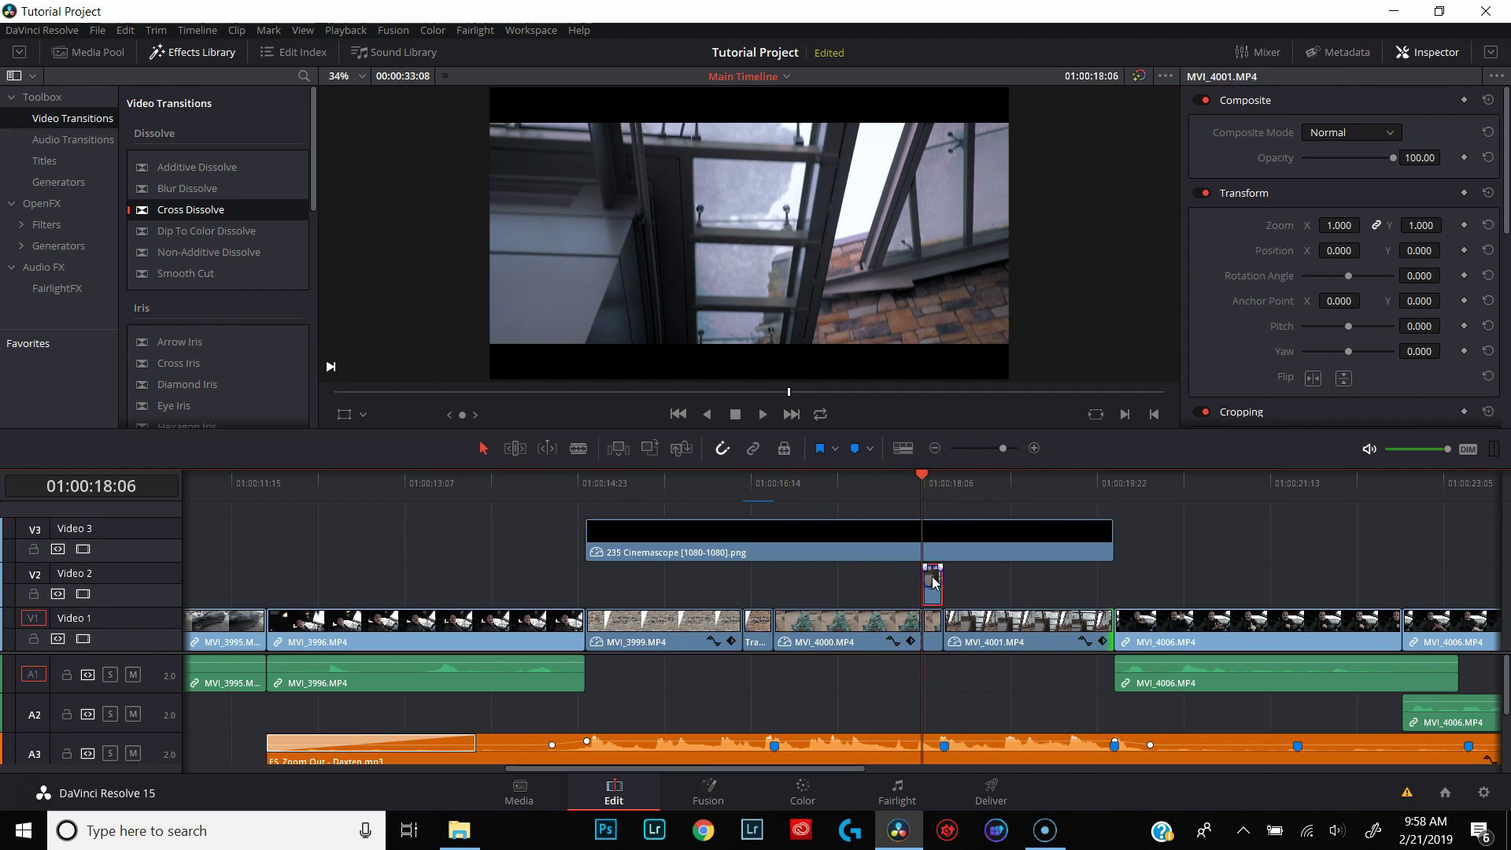
click(1420, 251)
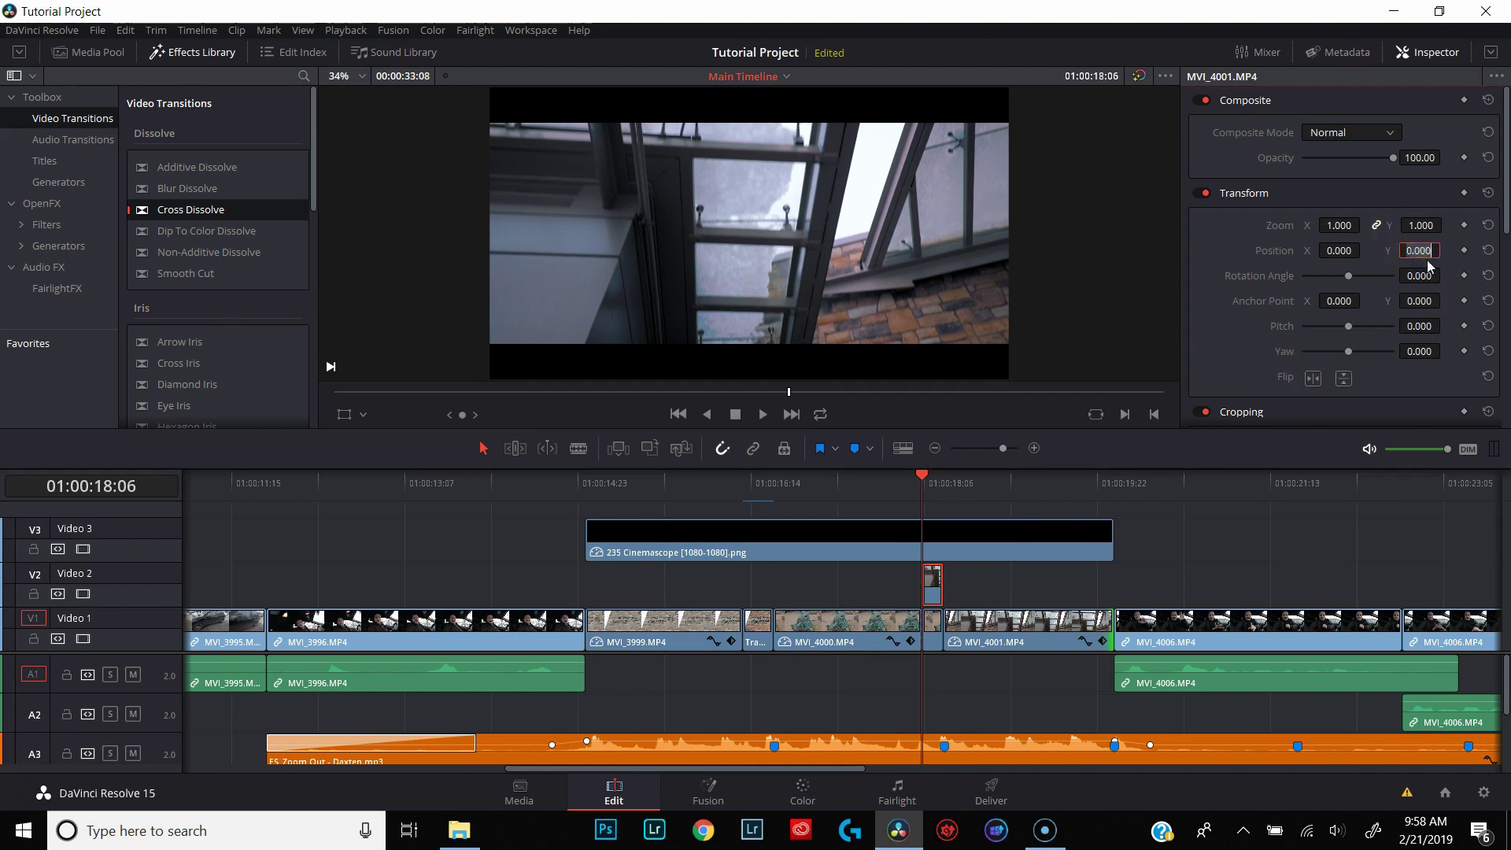
text(1080)
click(1437, 266)
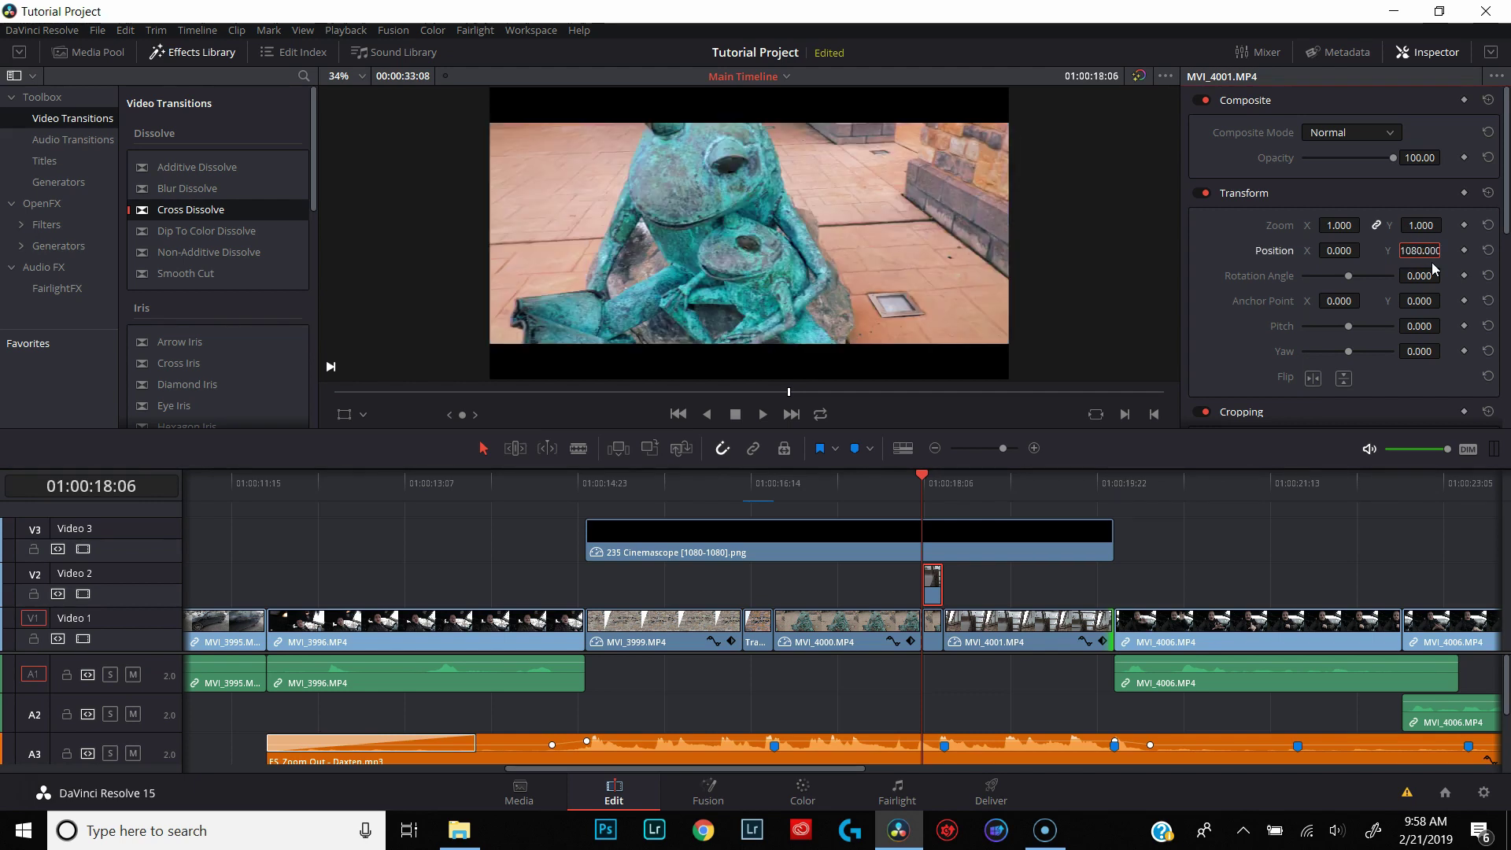
Step: Keyframe the position of the short MVI_4001 piece at 01:00:18:06 and set its vertical position to 0 at 01:00:18:10
click(1466, 250)
key(Right)
key(Right)
key(Right)
key(Right)
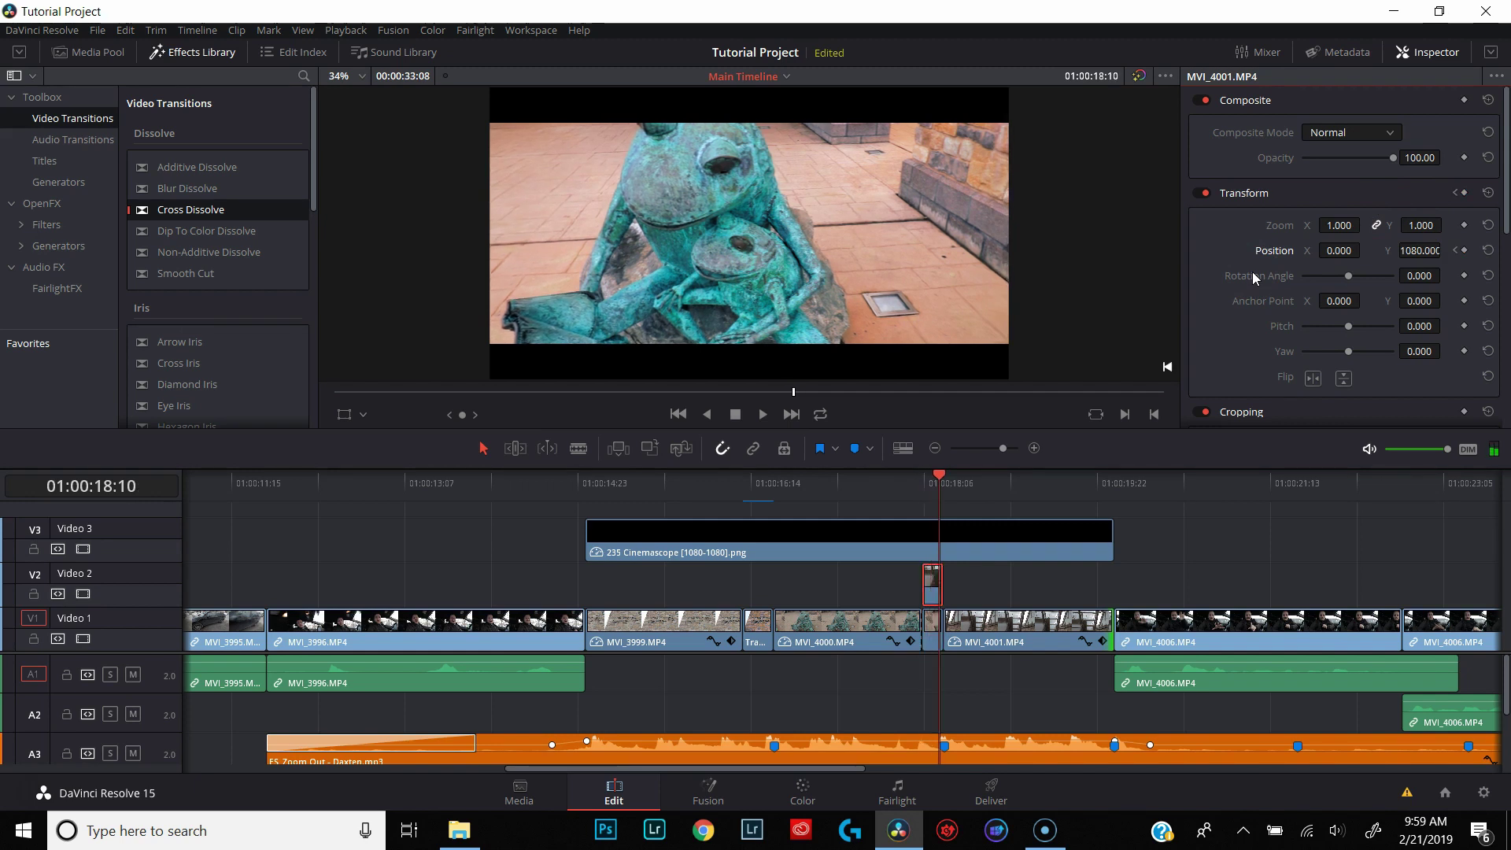
double_click(1420, 250)
text(0)
key(Return)
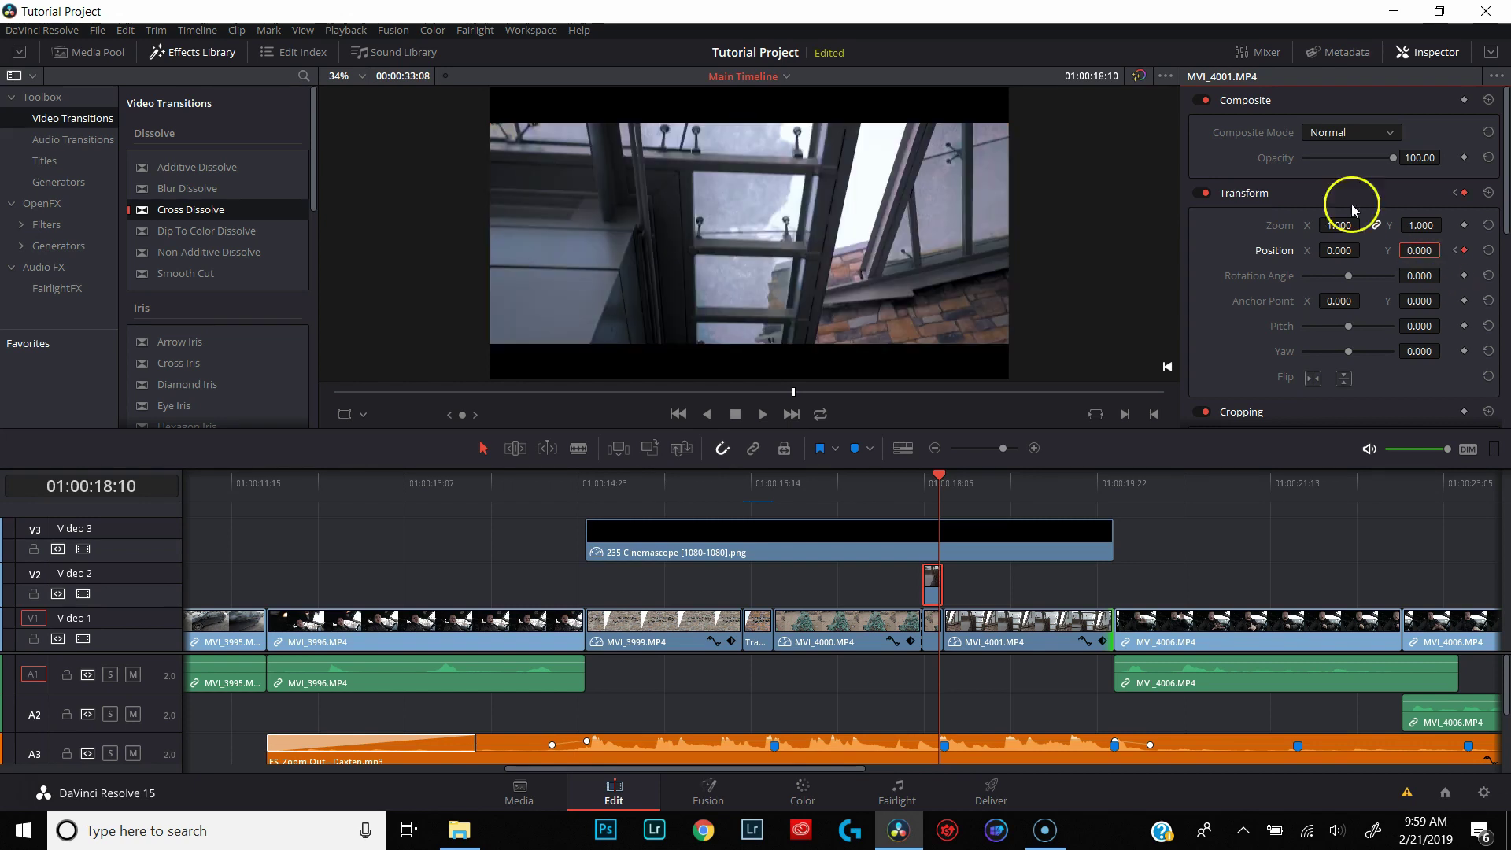
Step: Animate the short MVI_4000 piece on Video 1 from vertical position 0 at 01:00:18:06 to -1080 at 01:00:18:10
click(921, 482)
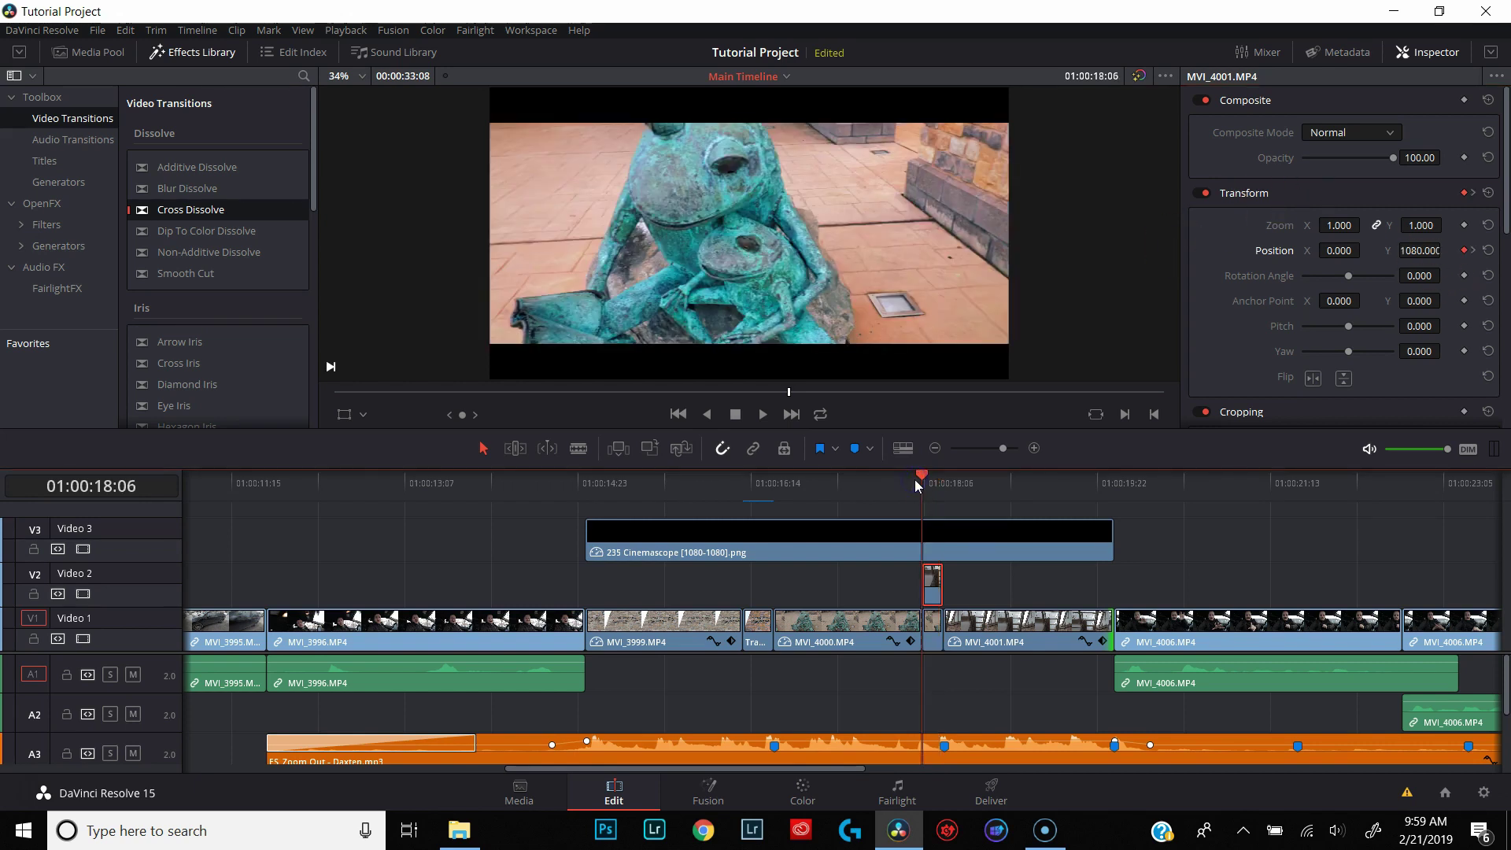
click(935, 624)
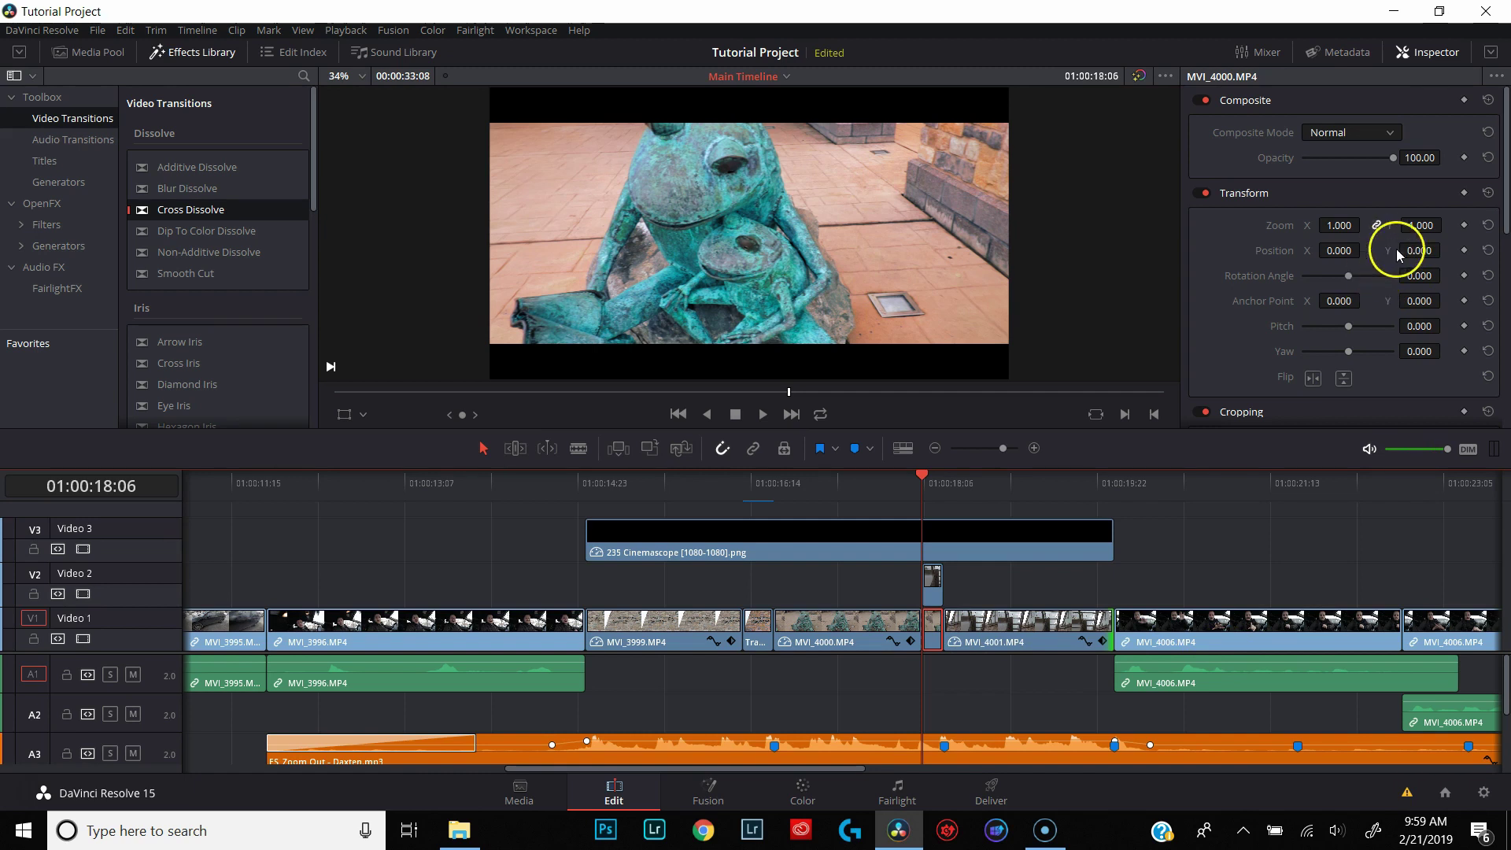
click(1463, 251)
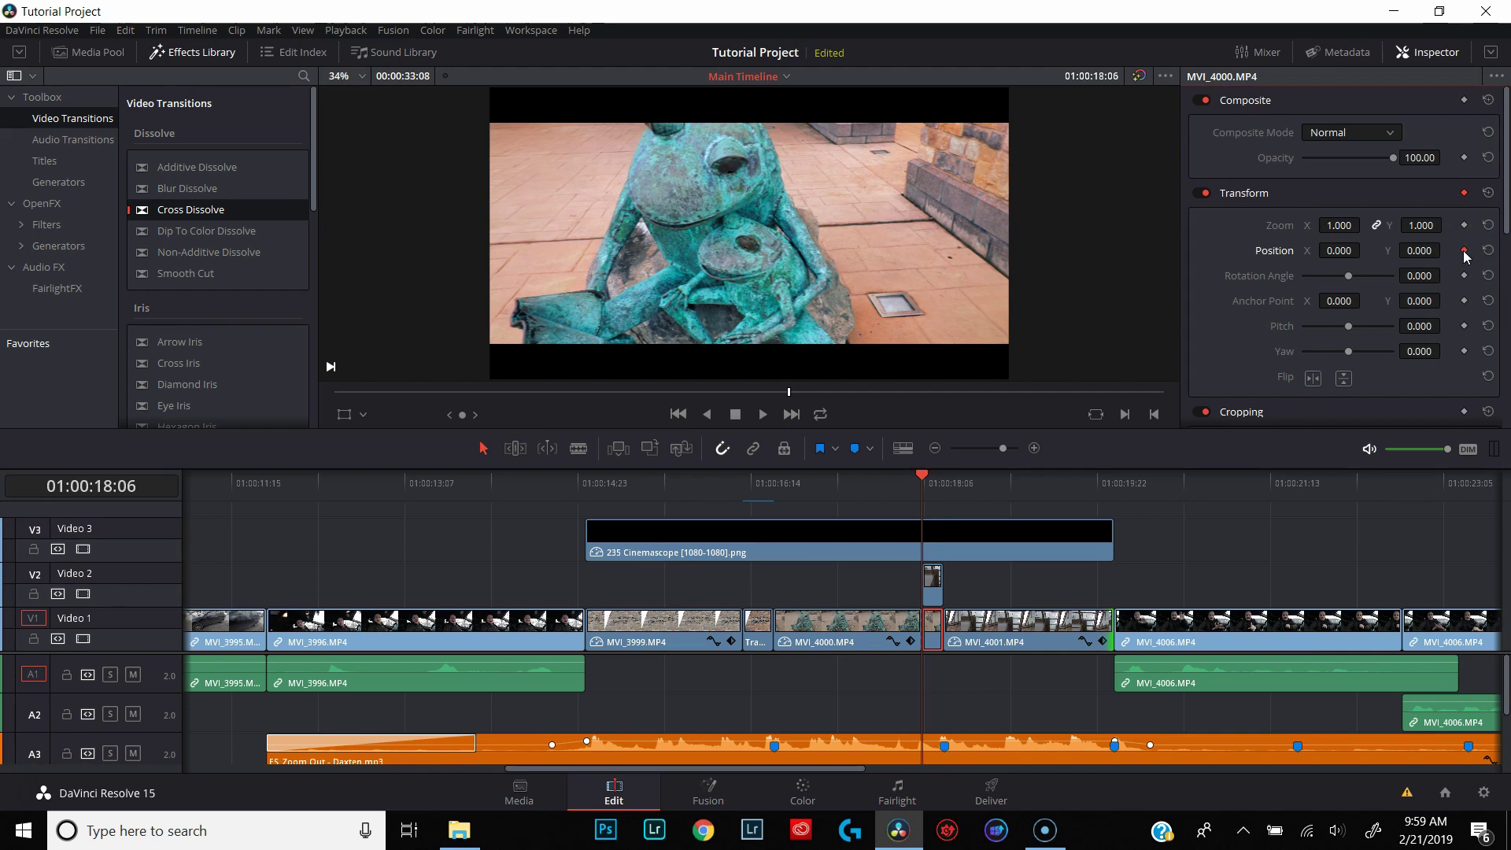
key(Right)
key(Right)
key(Right)
key(Right)
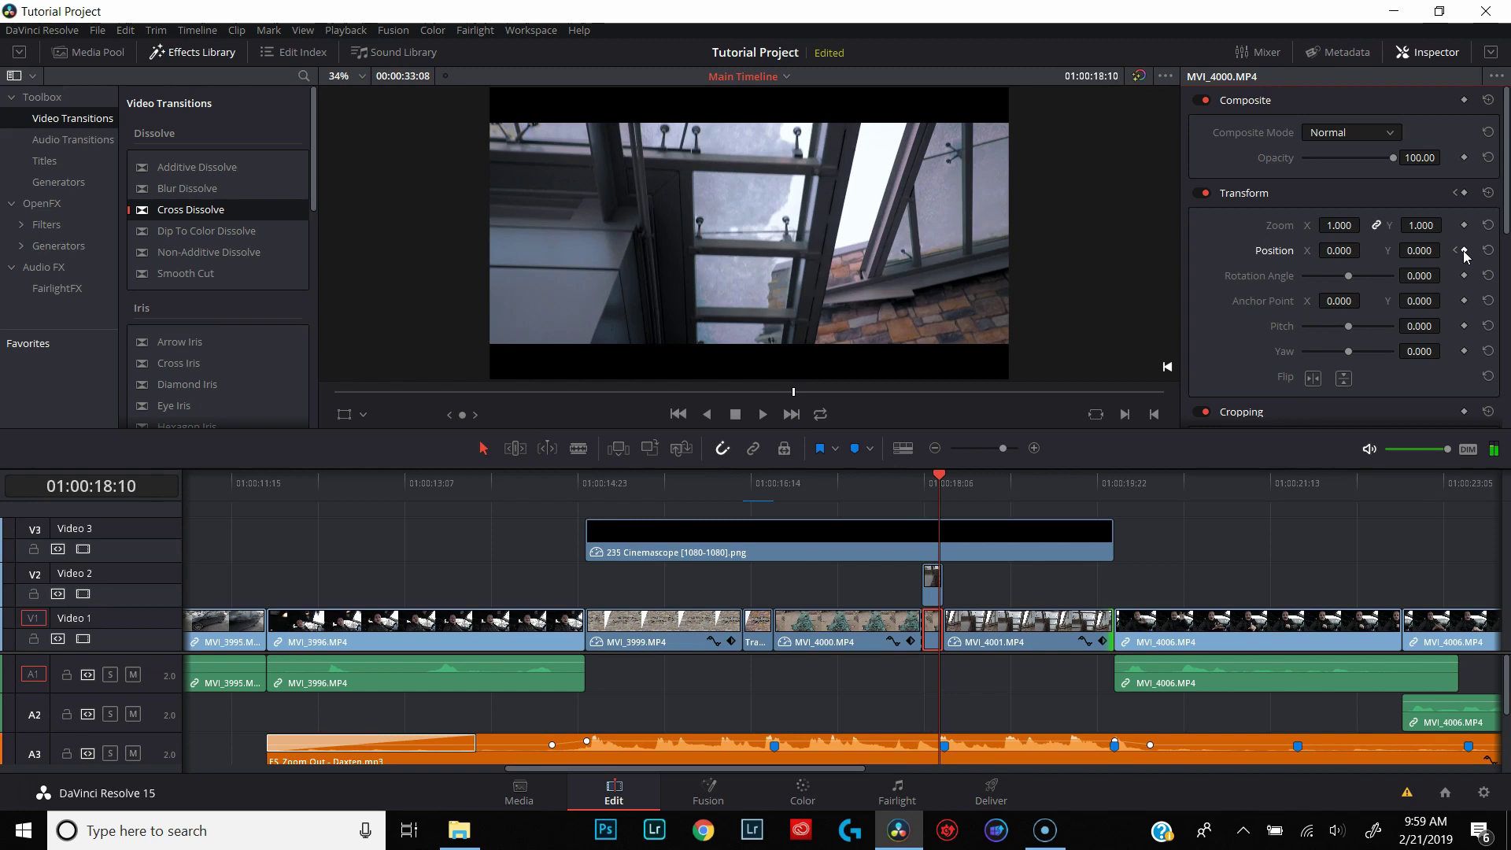
click(1419, 250)
key(BackSpace)
text(-1080)
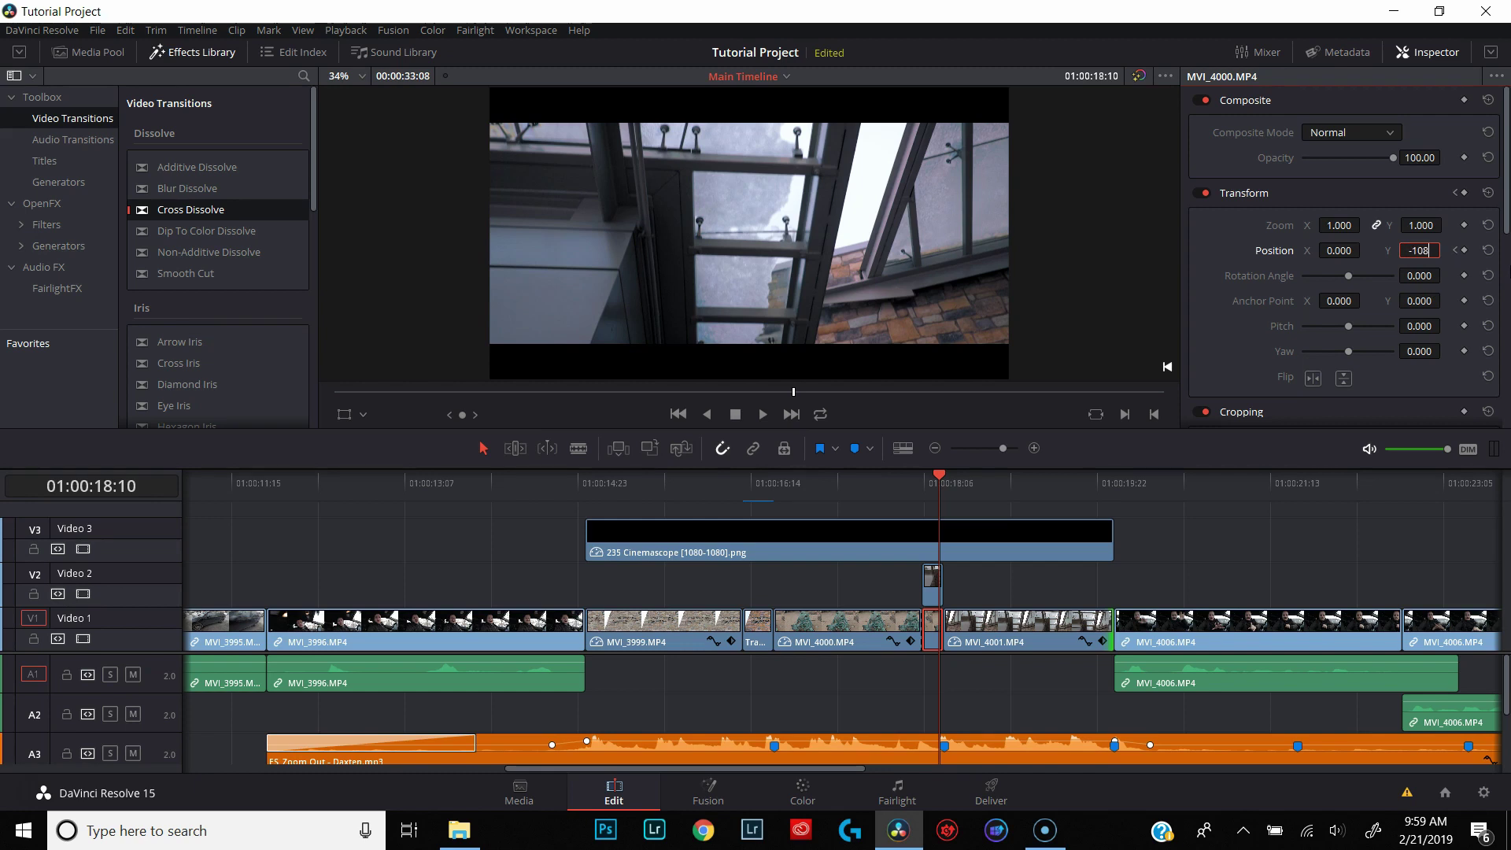
Step: Review the position-animated transition frame by frame from 01:00:18:06 and return to its first frame
click(916, 480)
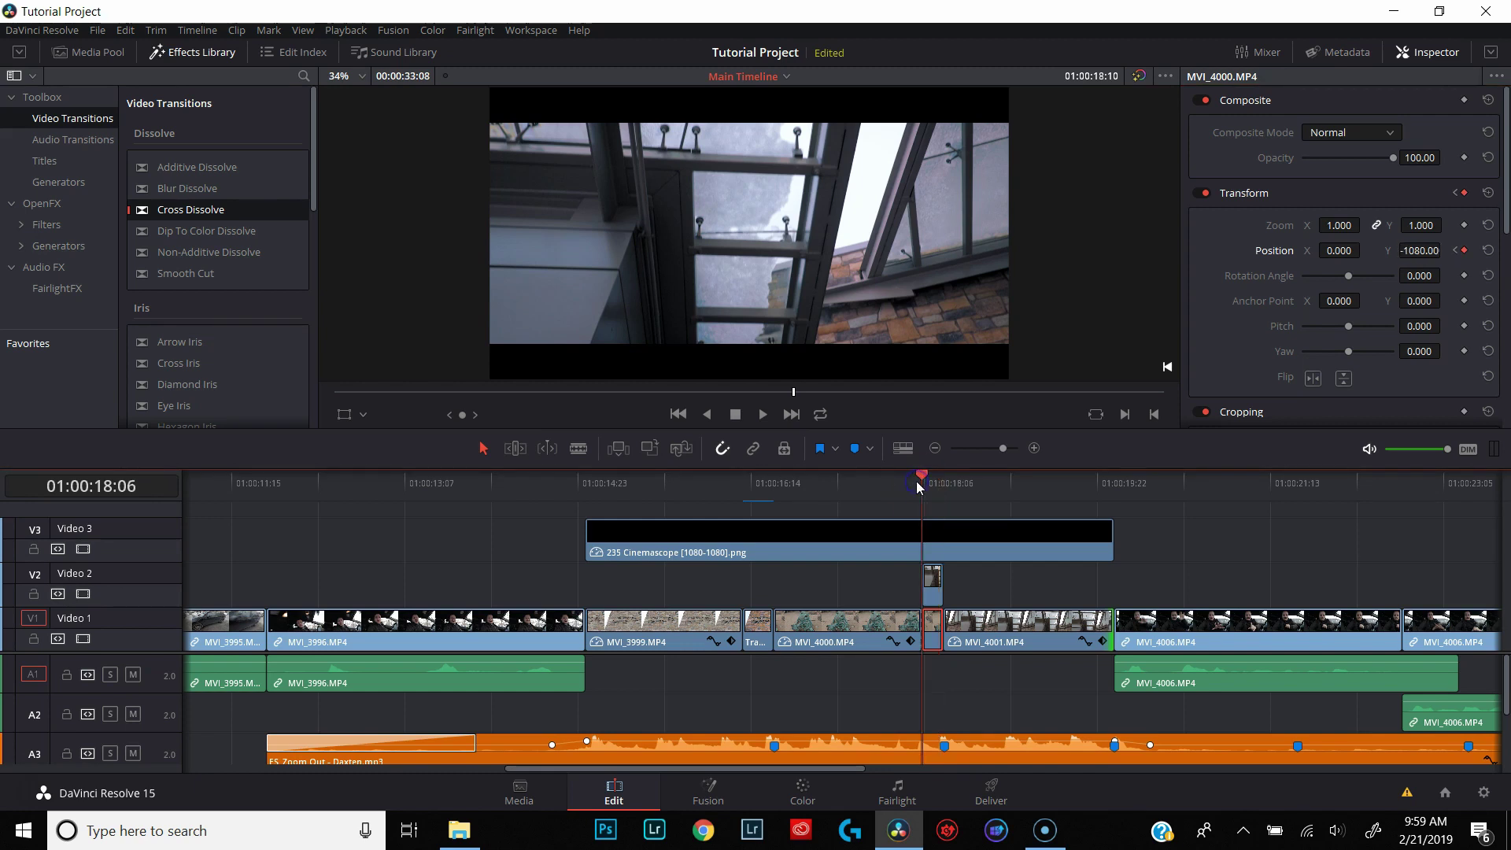
key(Right)
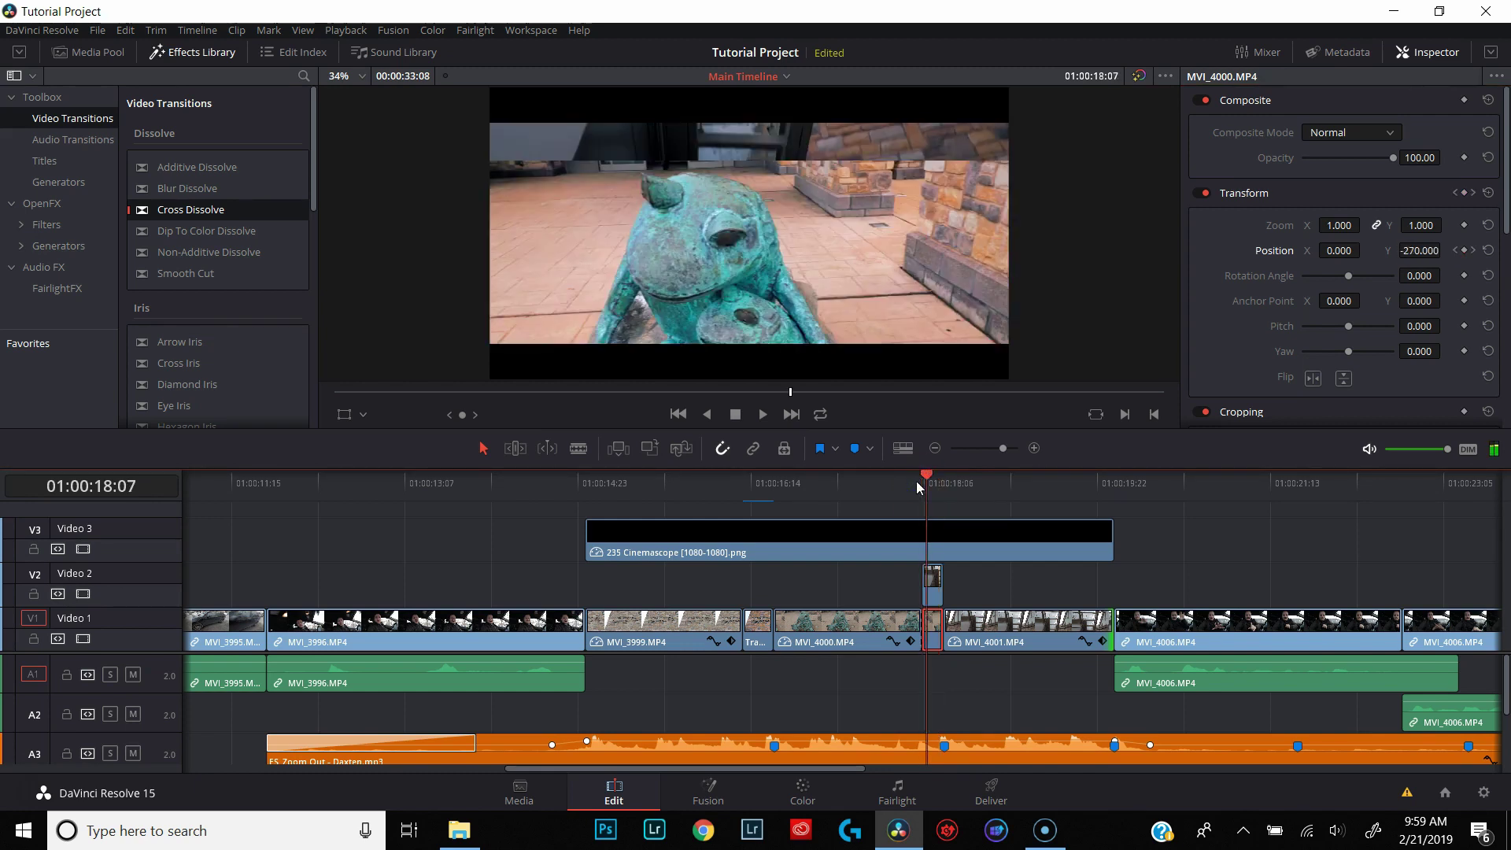
key(Right)
key(Right)
key(Right)
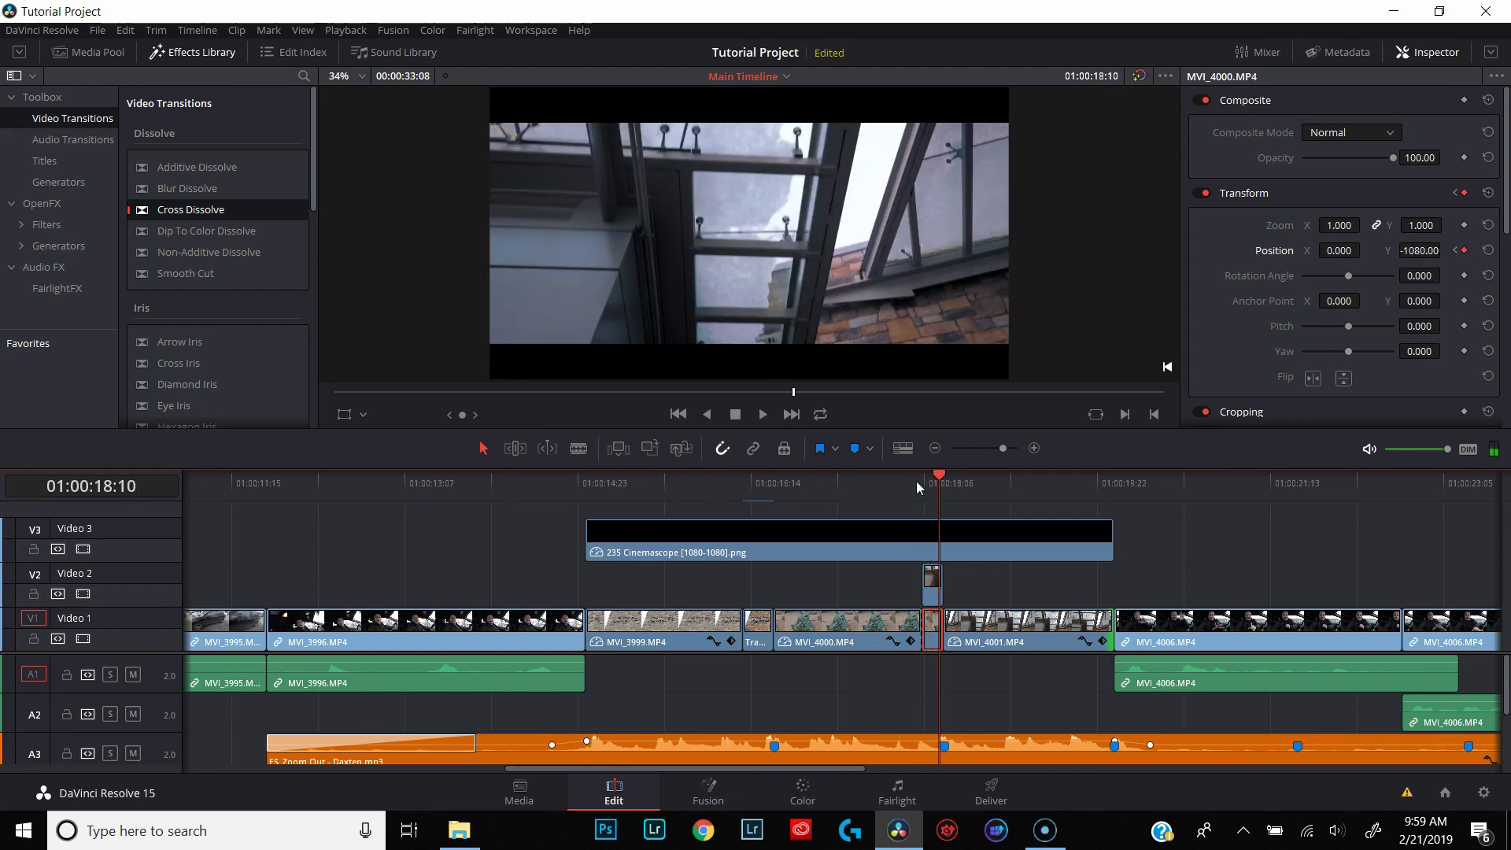
key(Right)
key(Right)
key(Right)
key(Right)
key(Right)
key(Right)
key(Right)
key(Right)
click(915, 480)
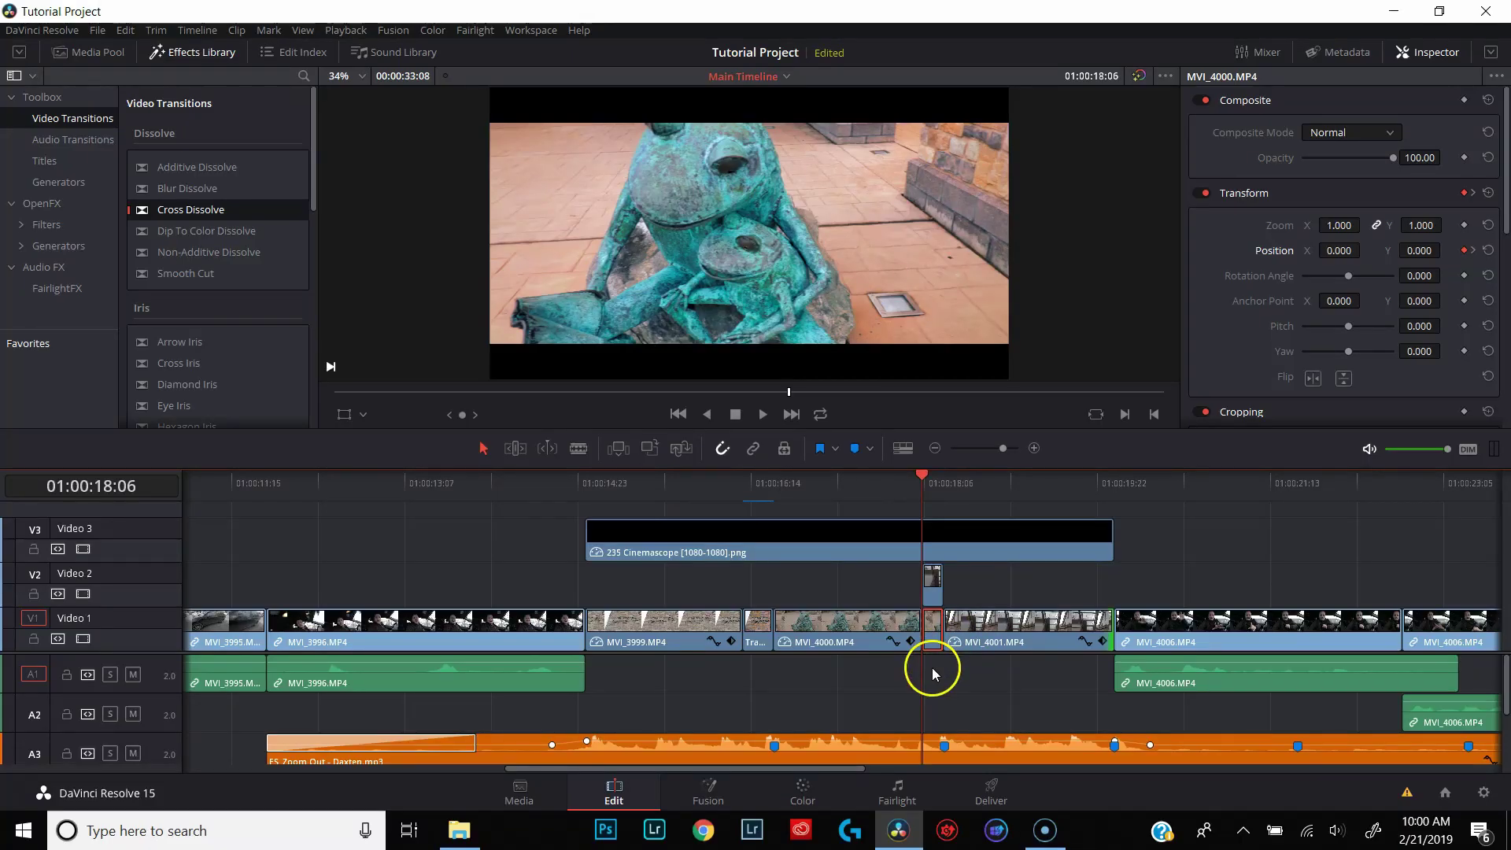
Step: Combine the two stacked short pieces into a compound clip named Transition 2
click(932, 667)
click(930, 582)
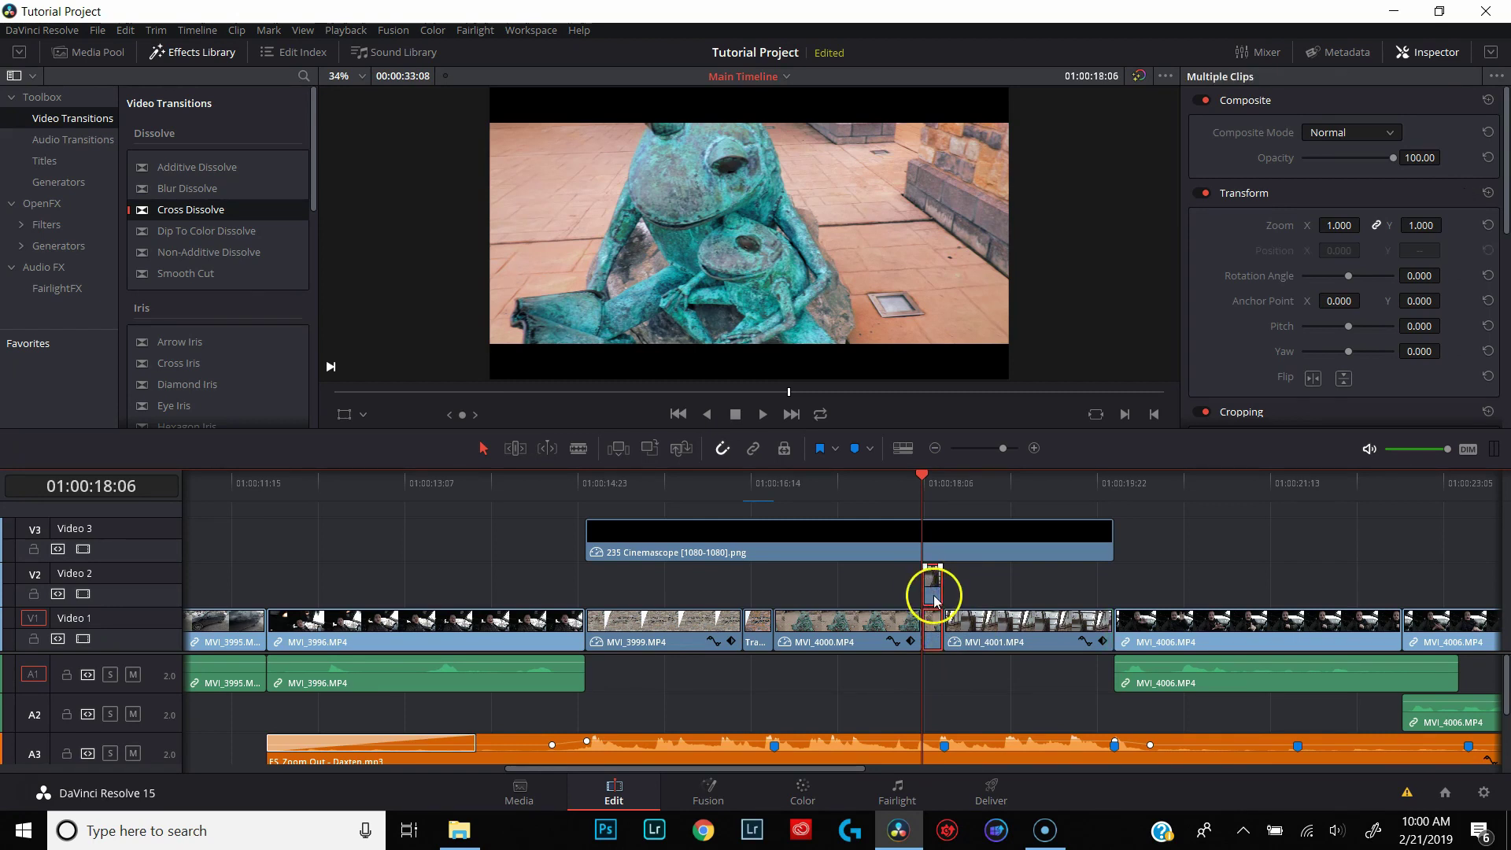
right_click(933, 582)
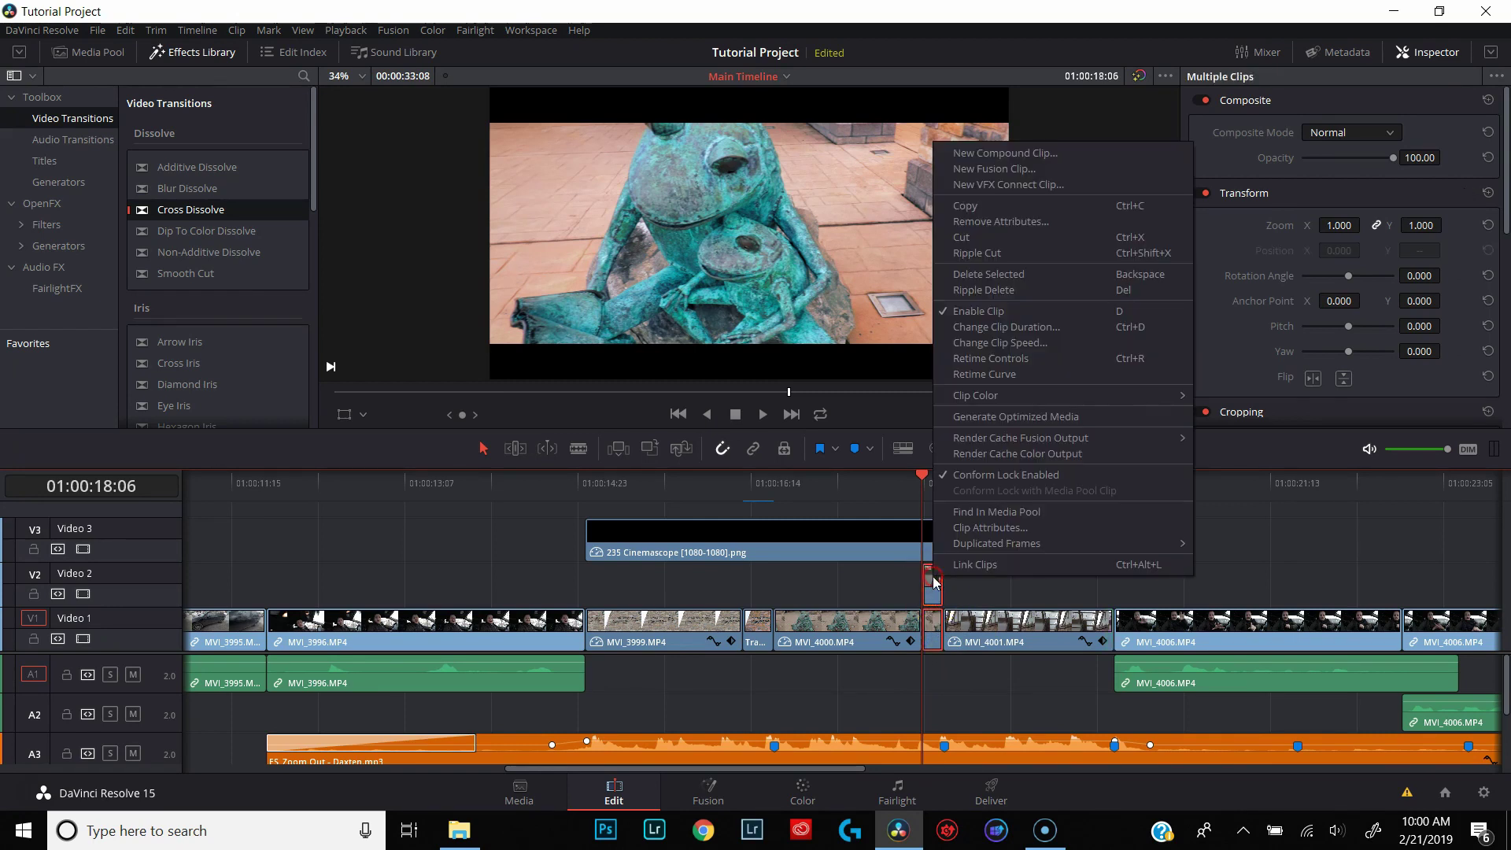
click(995, 157)
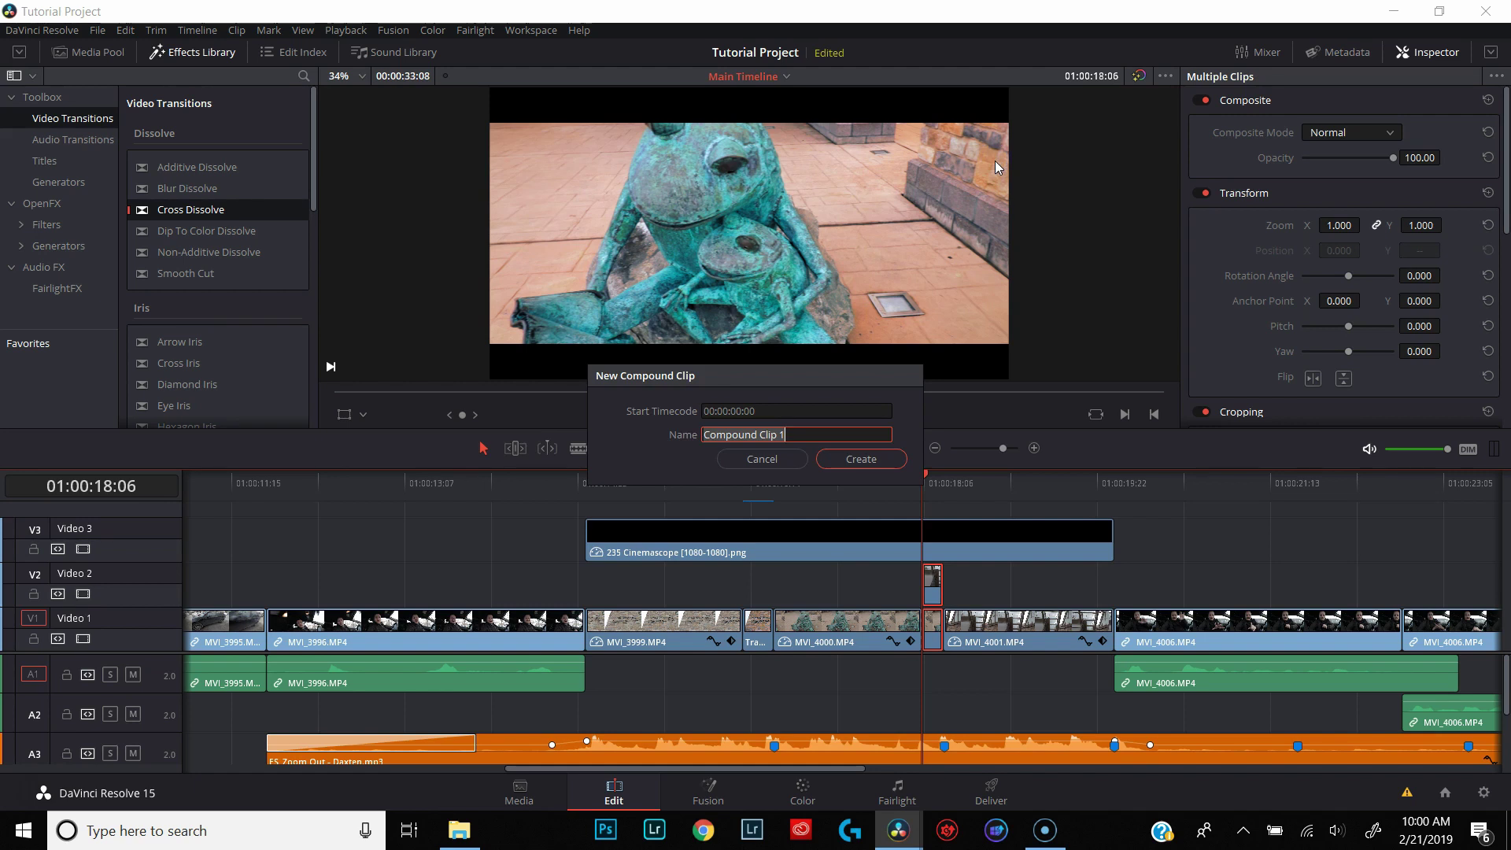
text(Transin)
click(861, 459)
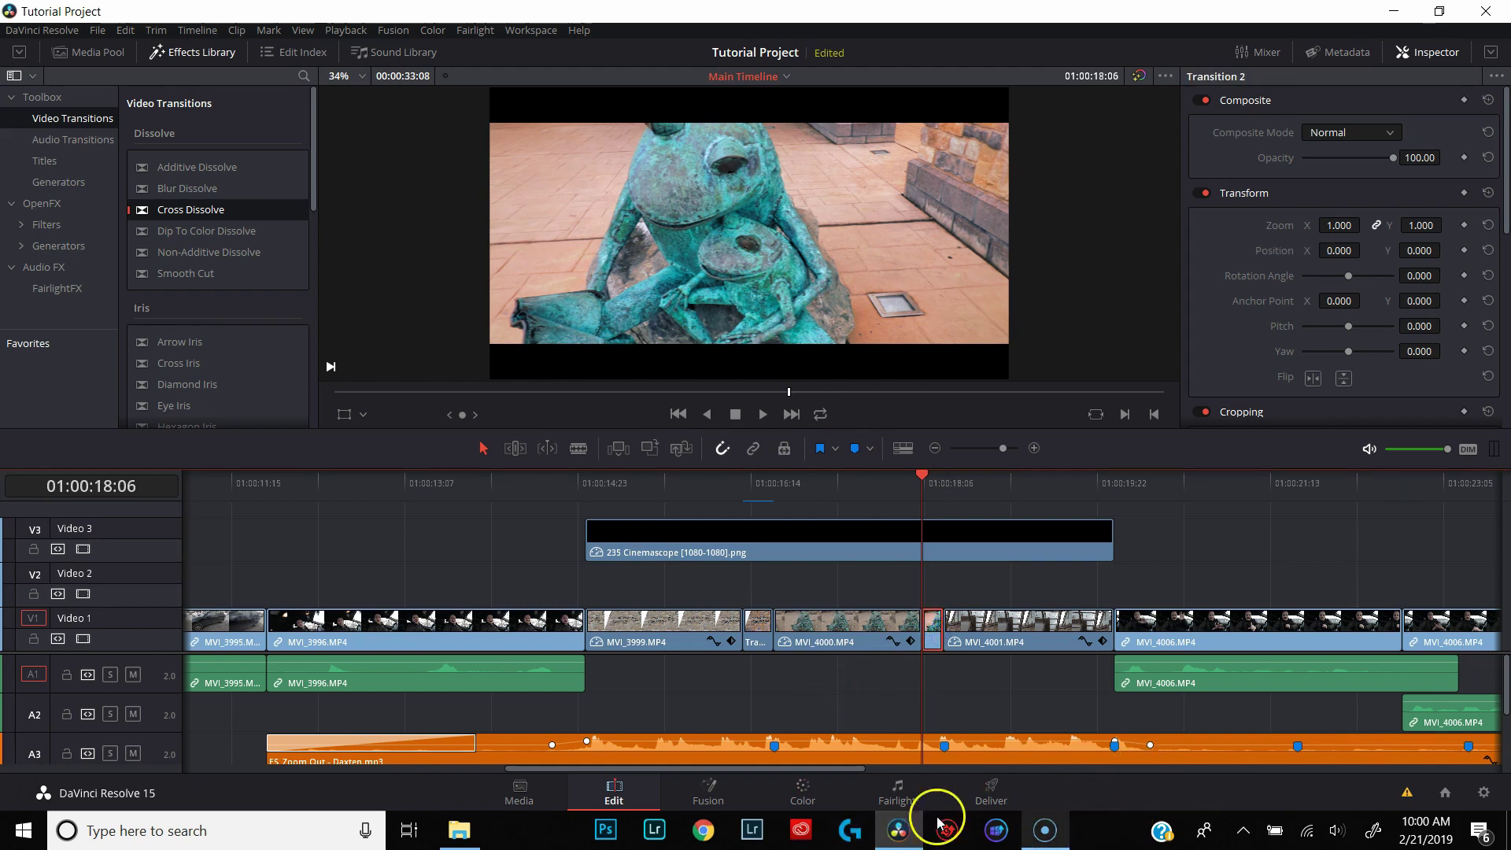
Step: Apply the Directional Blur effect to the Transition 2 compound clip's node on the Color page
click(802, 789)
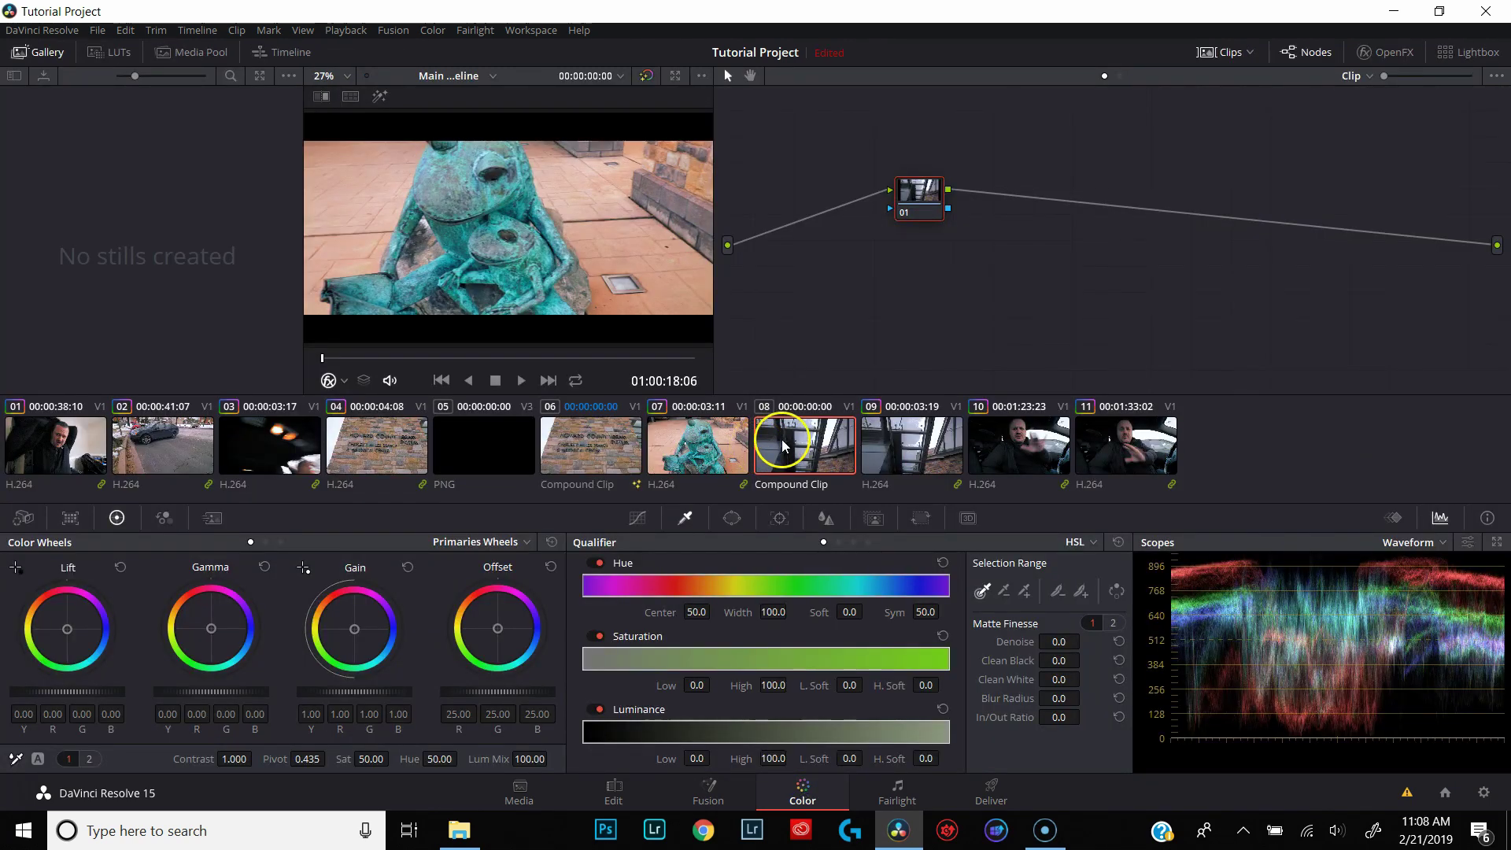
click(1368, 54)
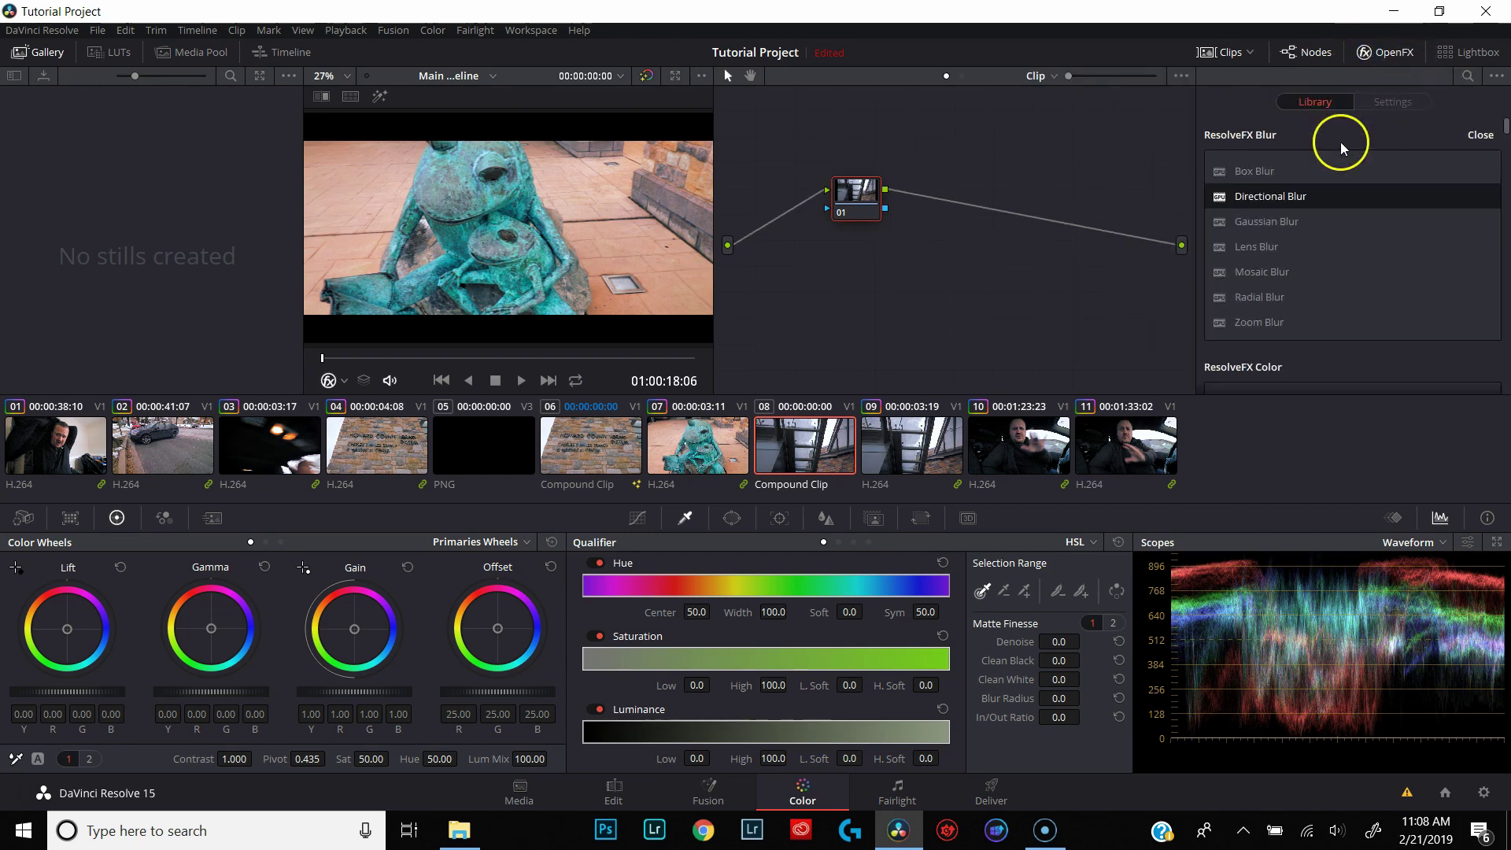
click(1244, 197)
drag(1244, 197, 846, 193)
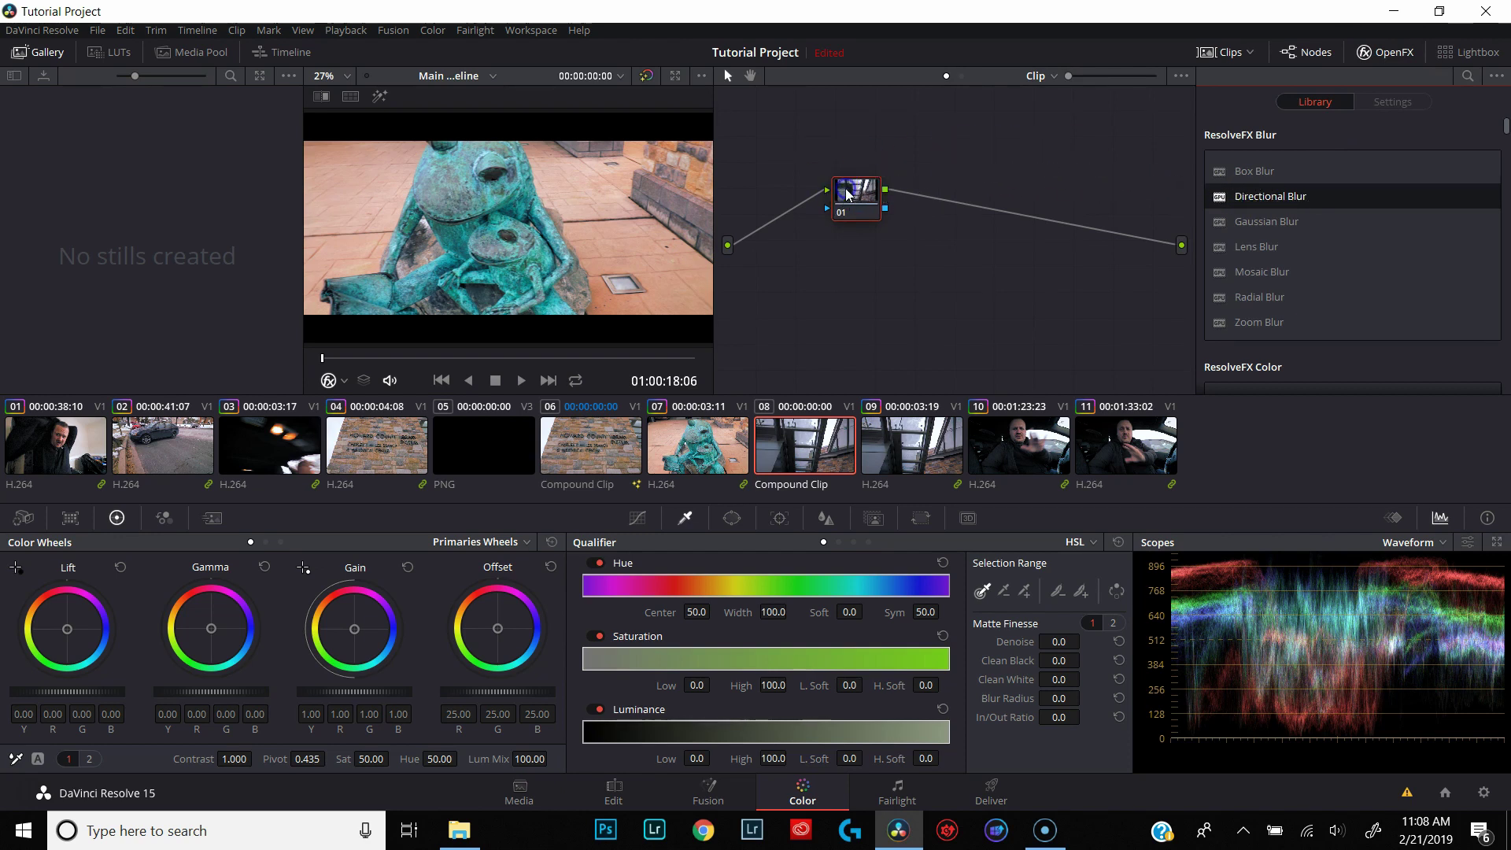
click(842, 187)
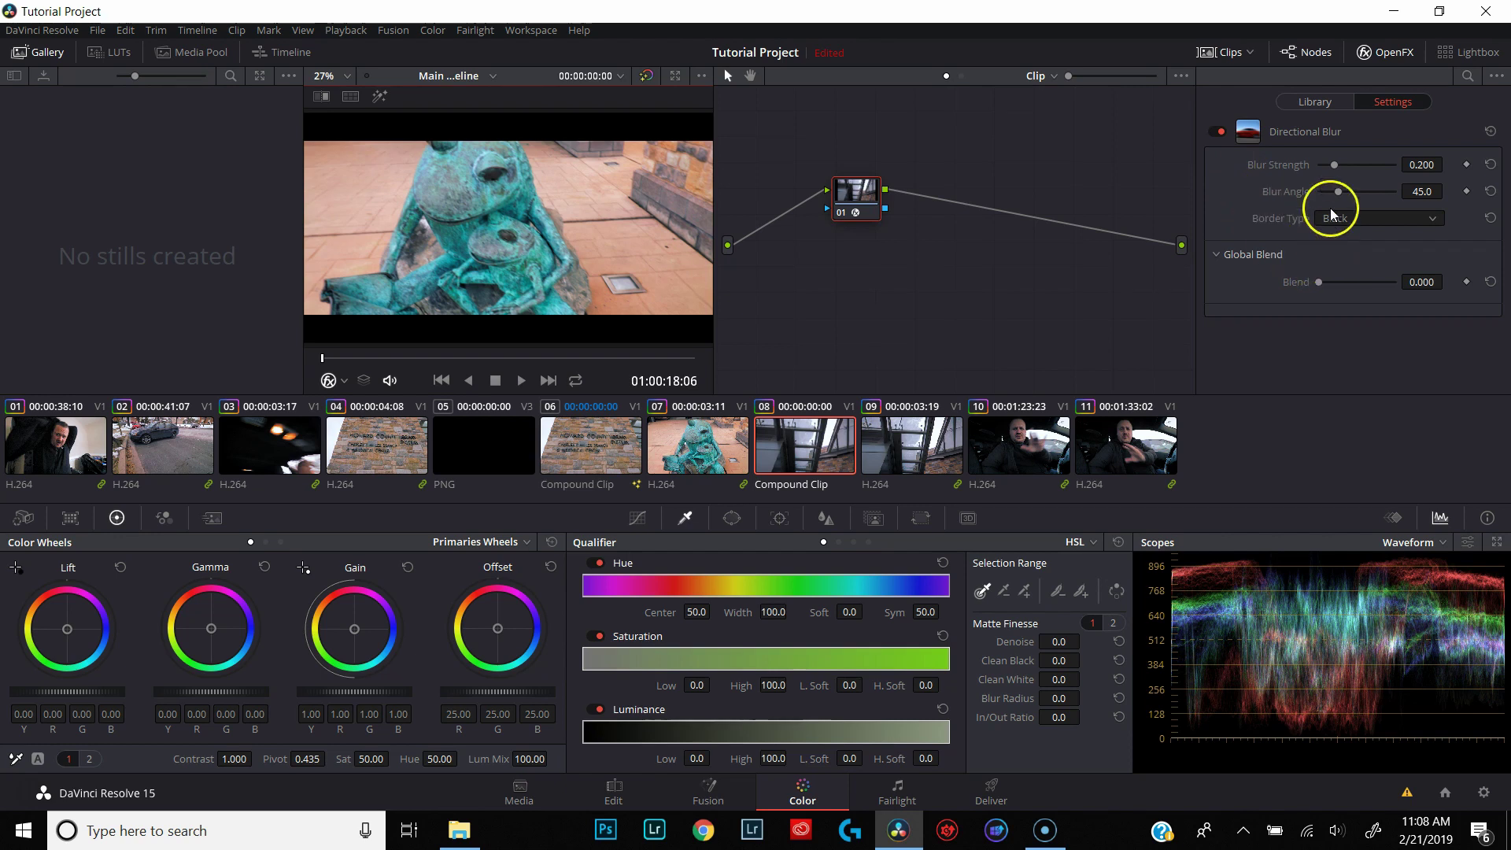
Step: Set the Directional Blur's strength to 1.000 and its angle to 90
drag(1334, 164, 1396, 165)
click(1466, 165)
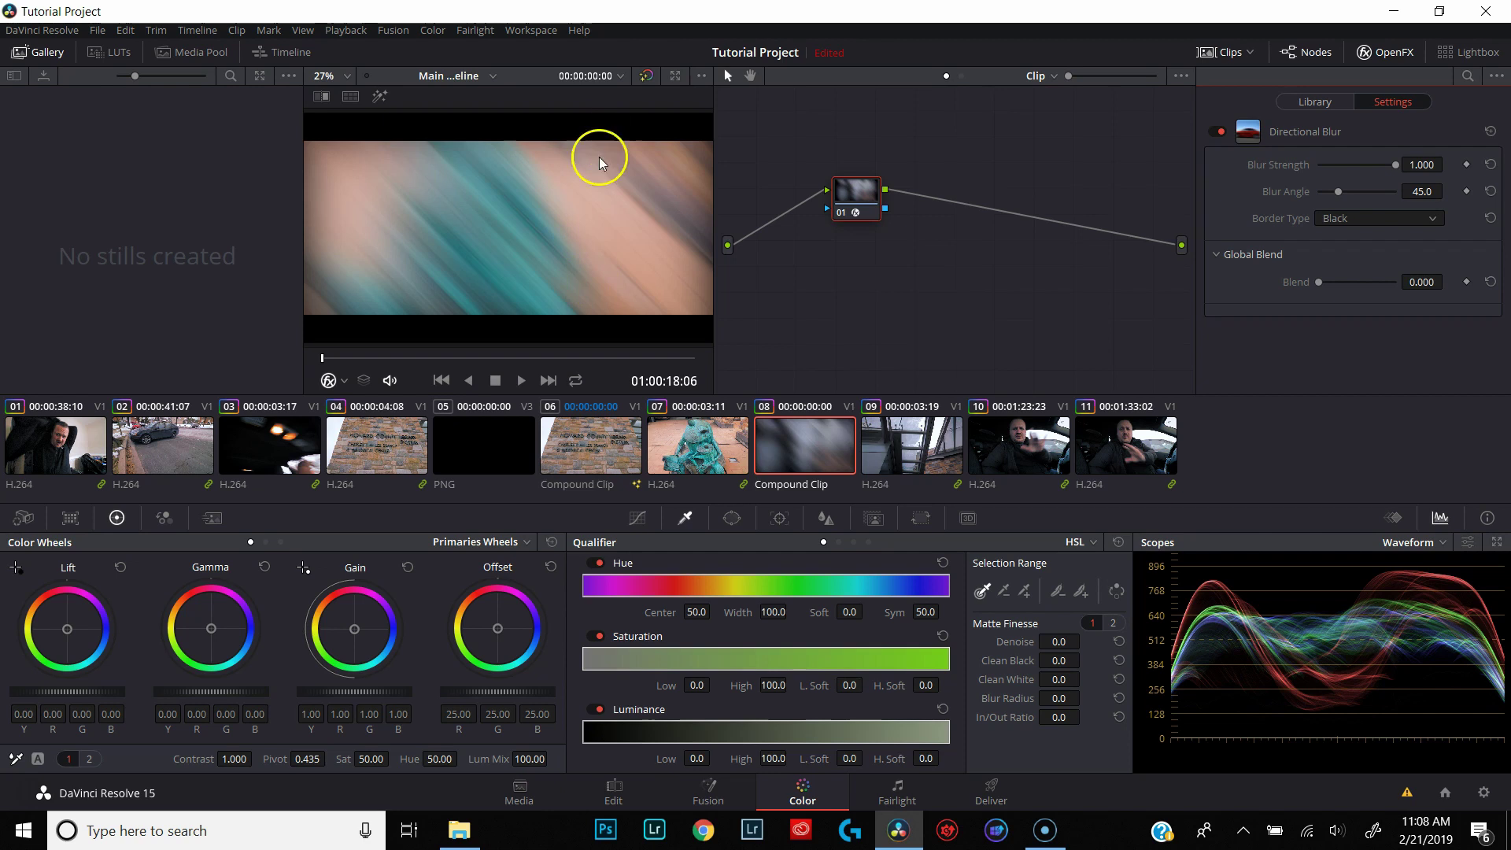
click(1423, 207)
click(1434, 193)
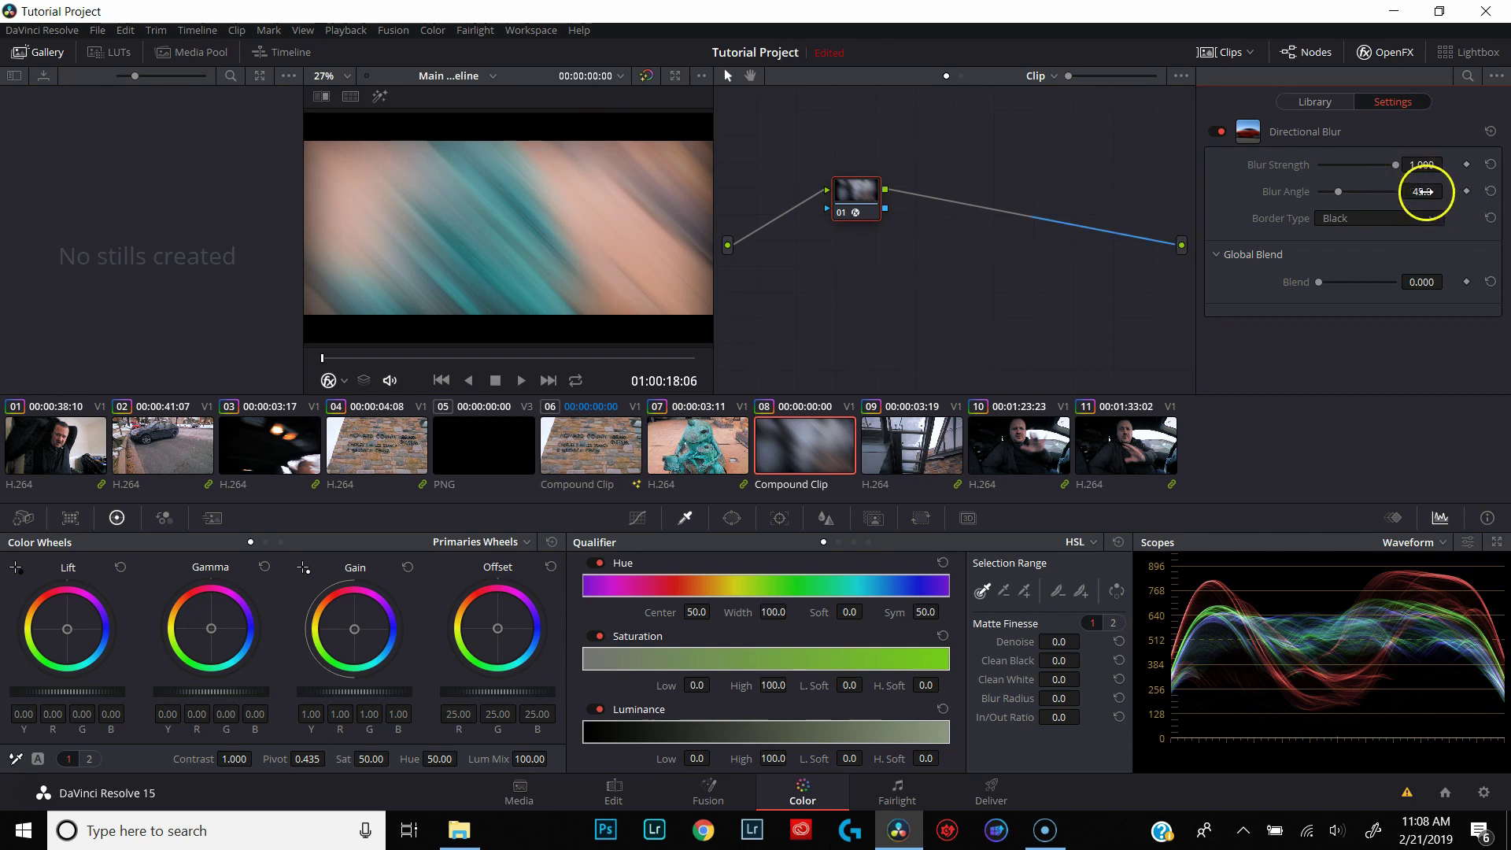
text(90)
click(1443, 79)
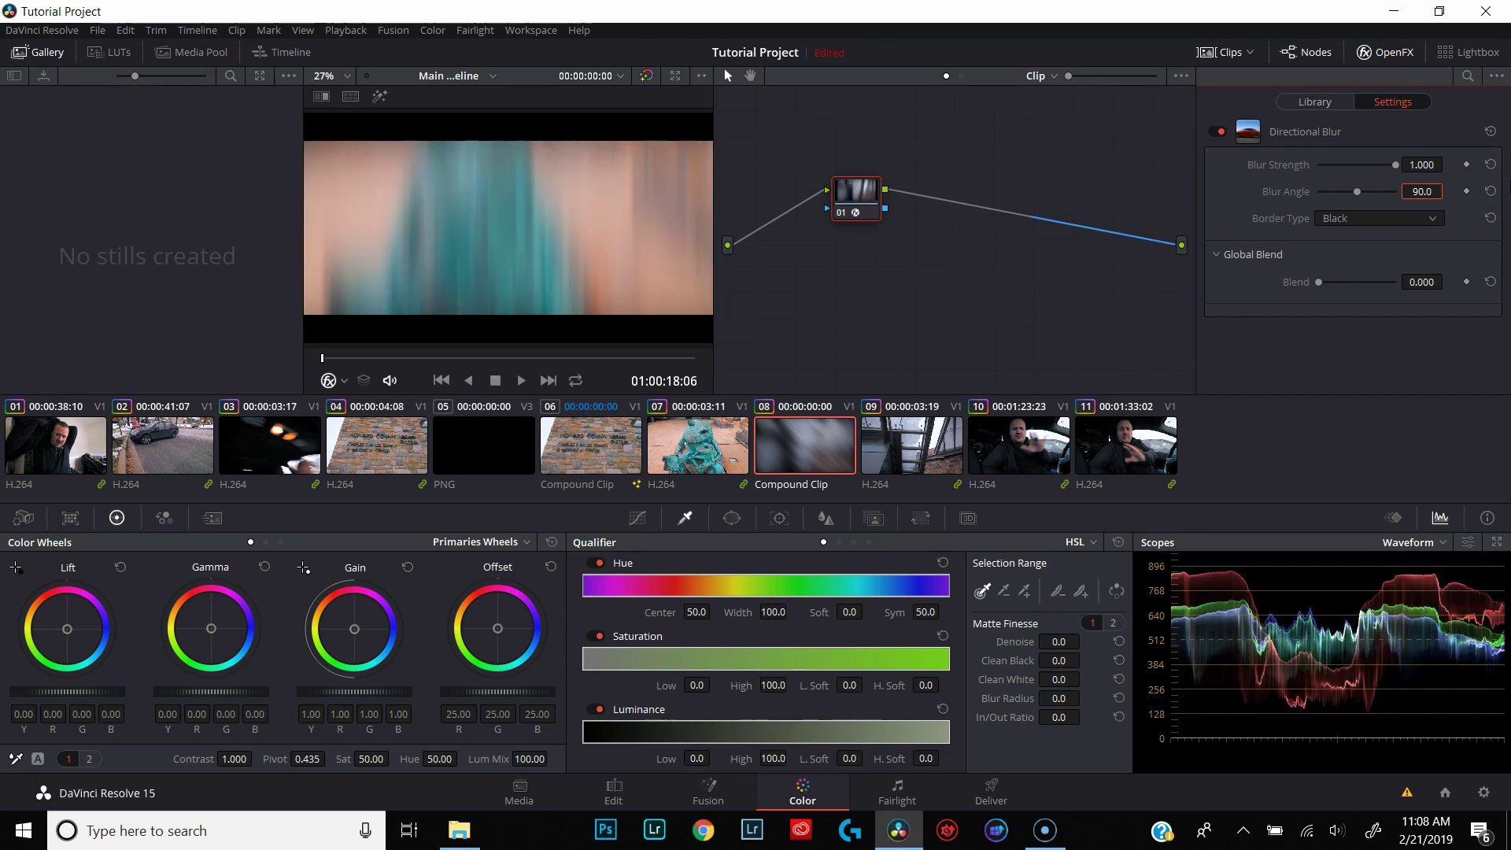
Step: Keyframe the blur strength at 0 on frame 01:00:18:06 and raise it to 1.000 on frame 01:00:18:07
drag(1399, 167, 1288, 169)
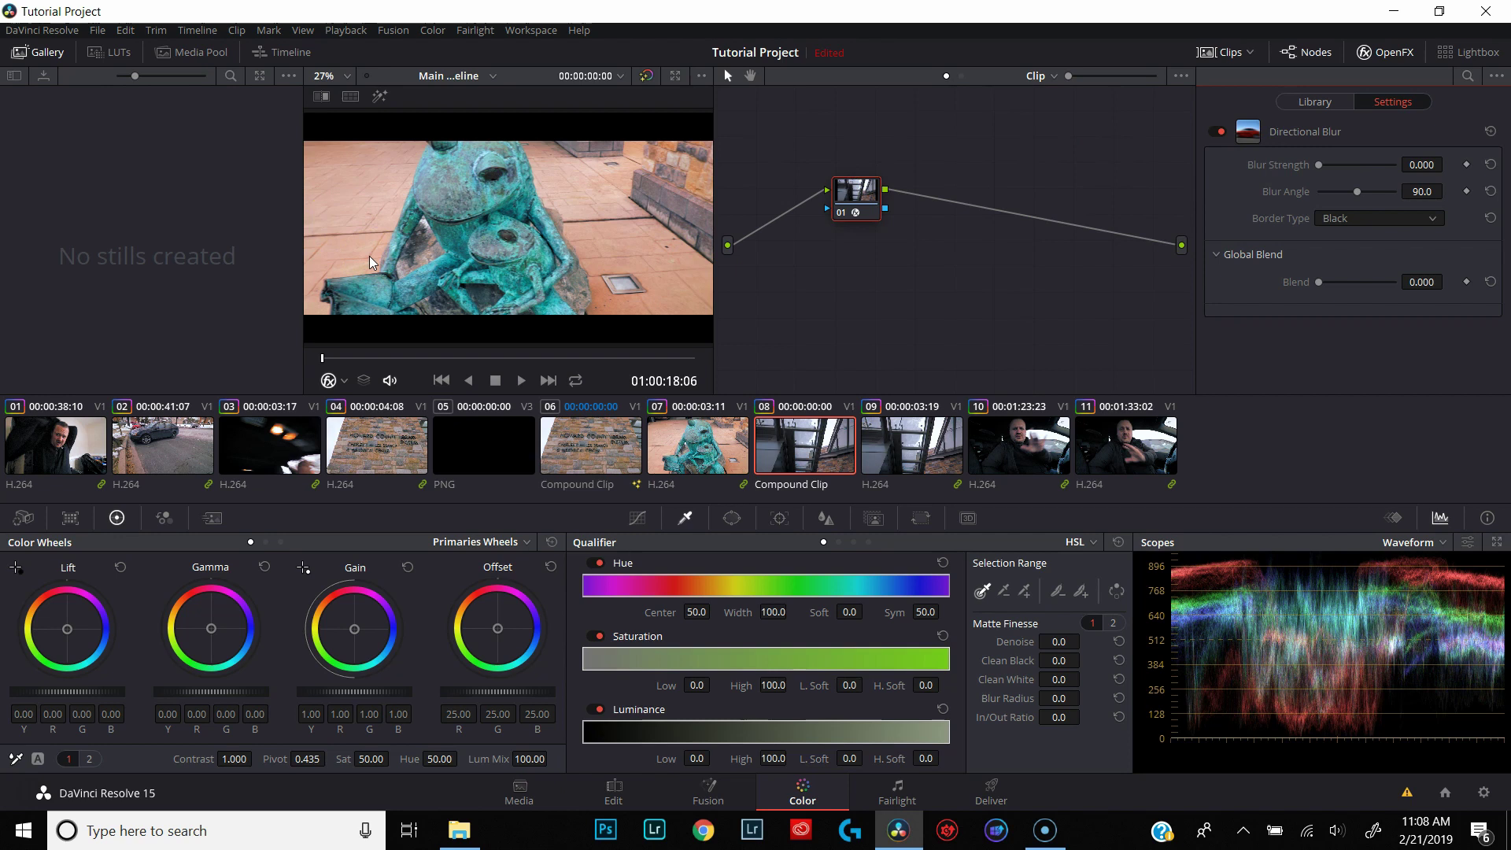
click(391, 273)
key(Right)
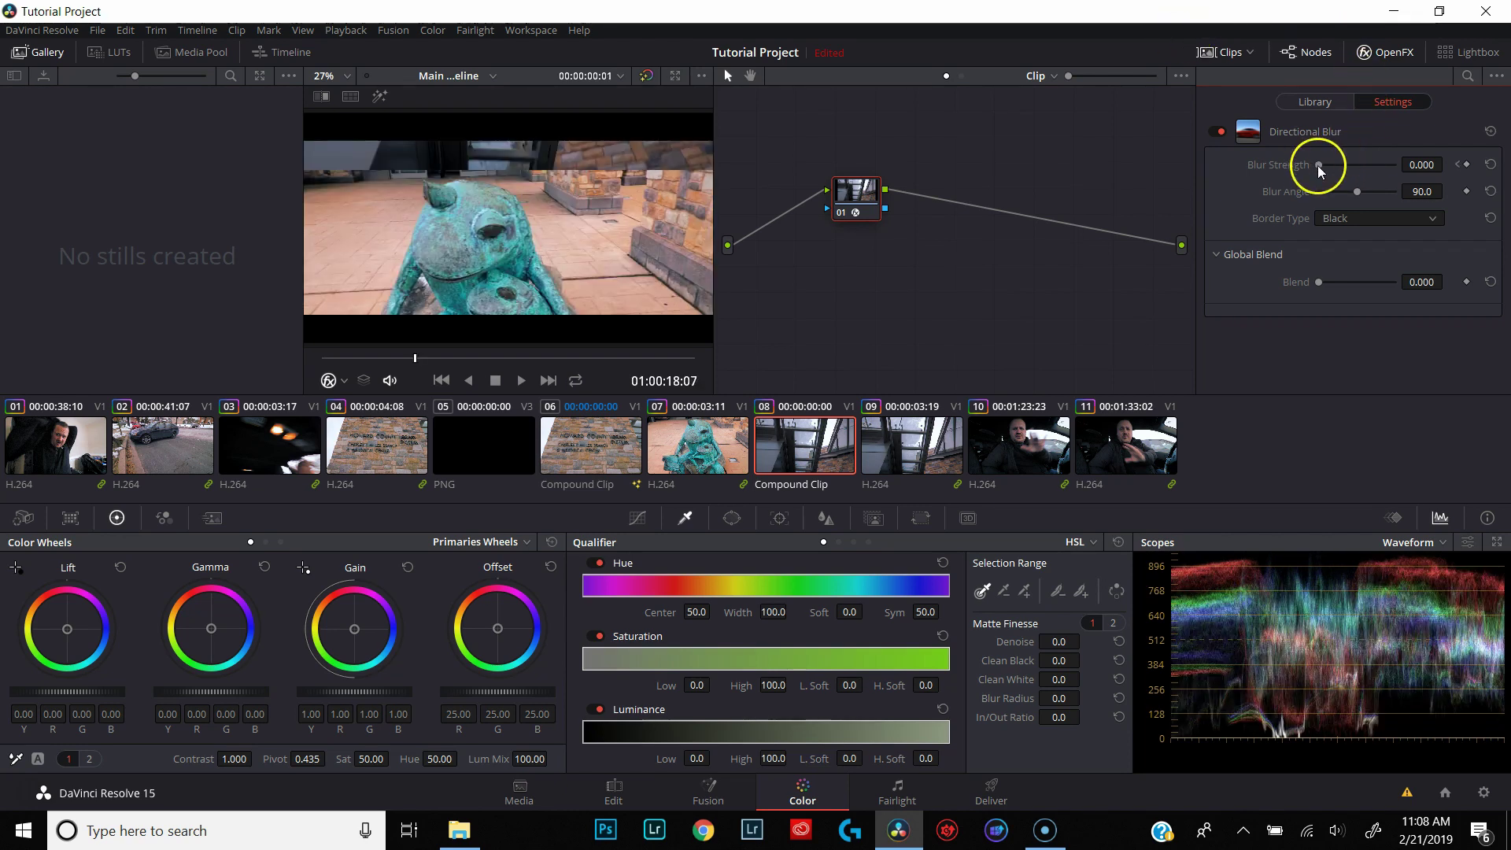
drag(1349, 163, 1397, 164)
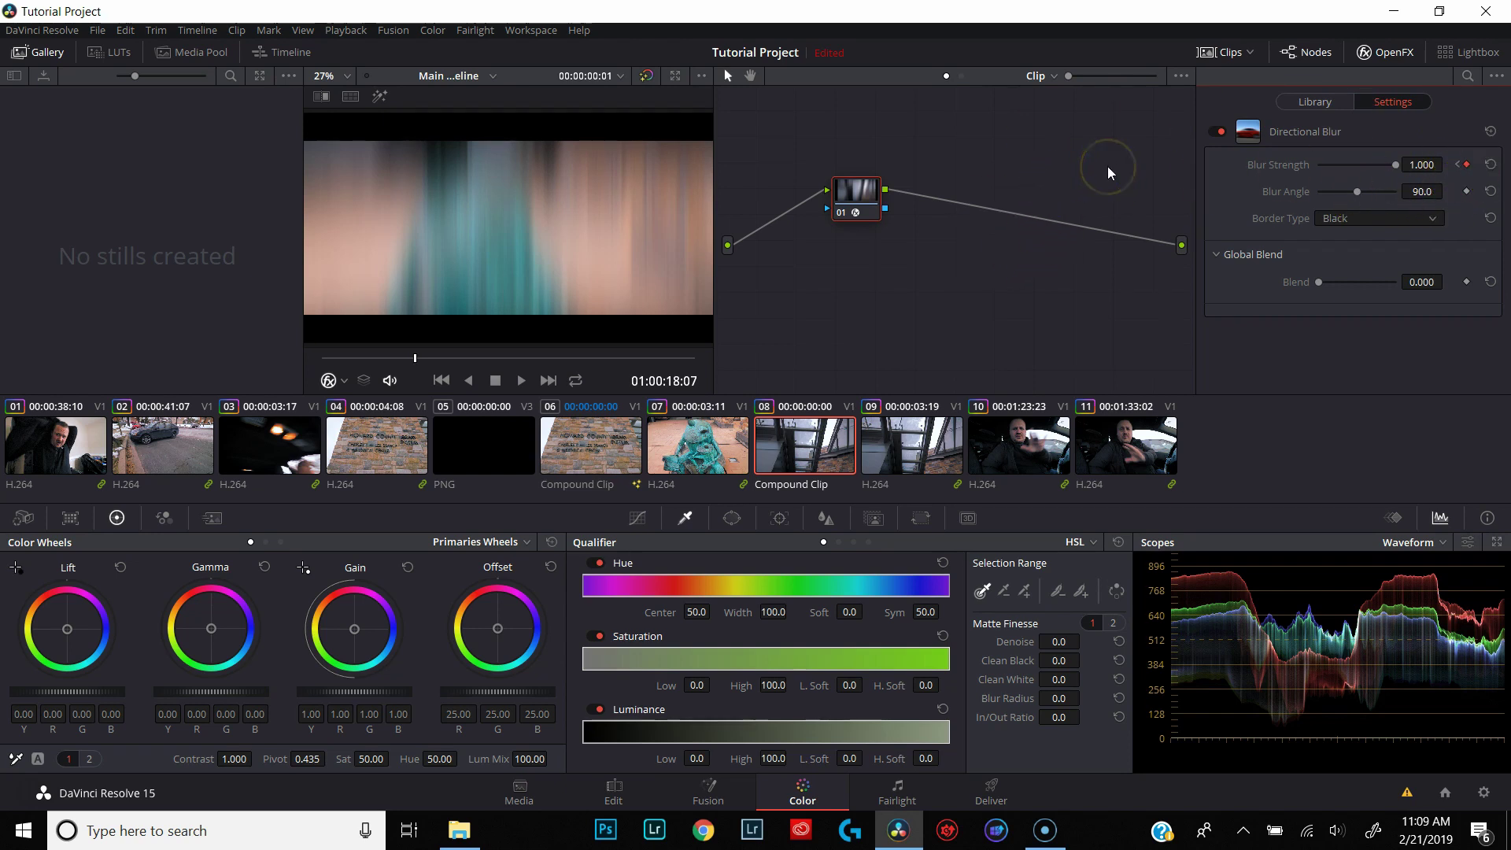
Step: Keyframe the blur strength at 1.000 on frame 01:00:18:09 and lower it to 0 on frame 01:00:18:10
click(1418, 181)
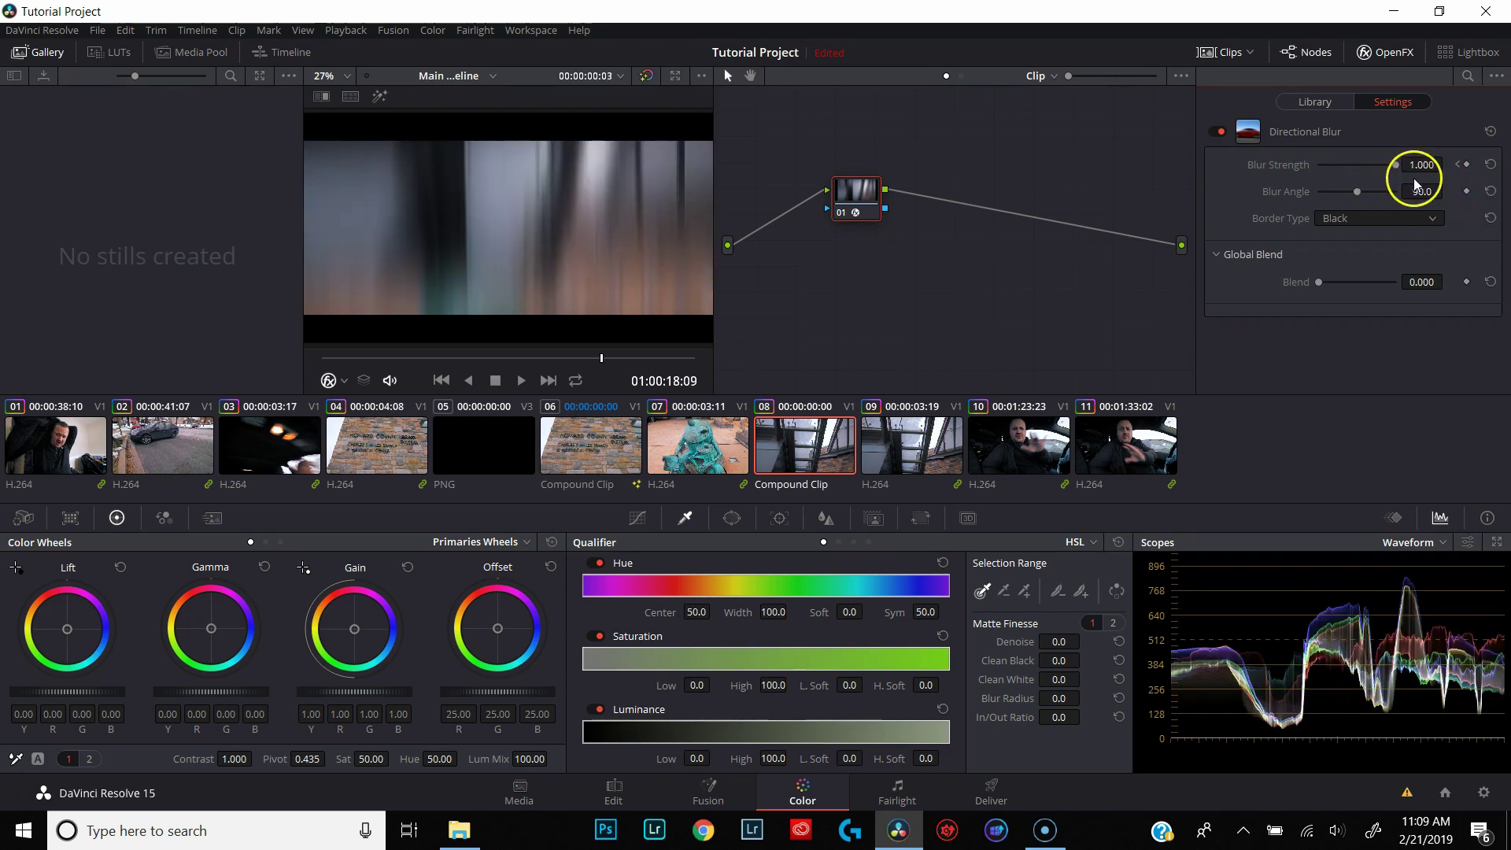
click(1467, 164)
key(Right)
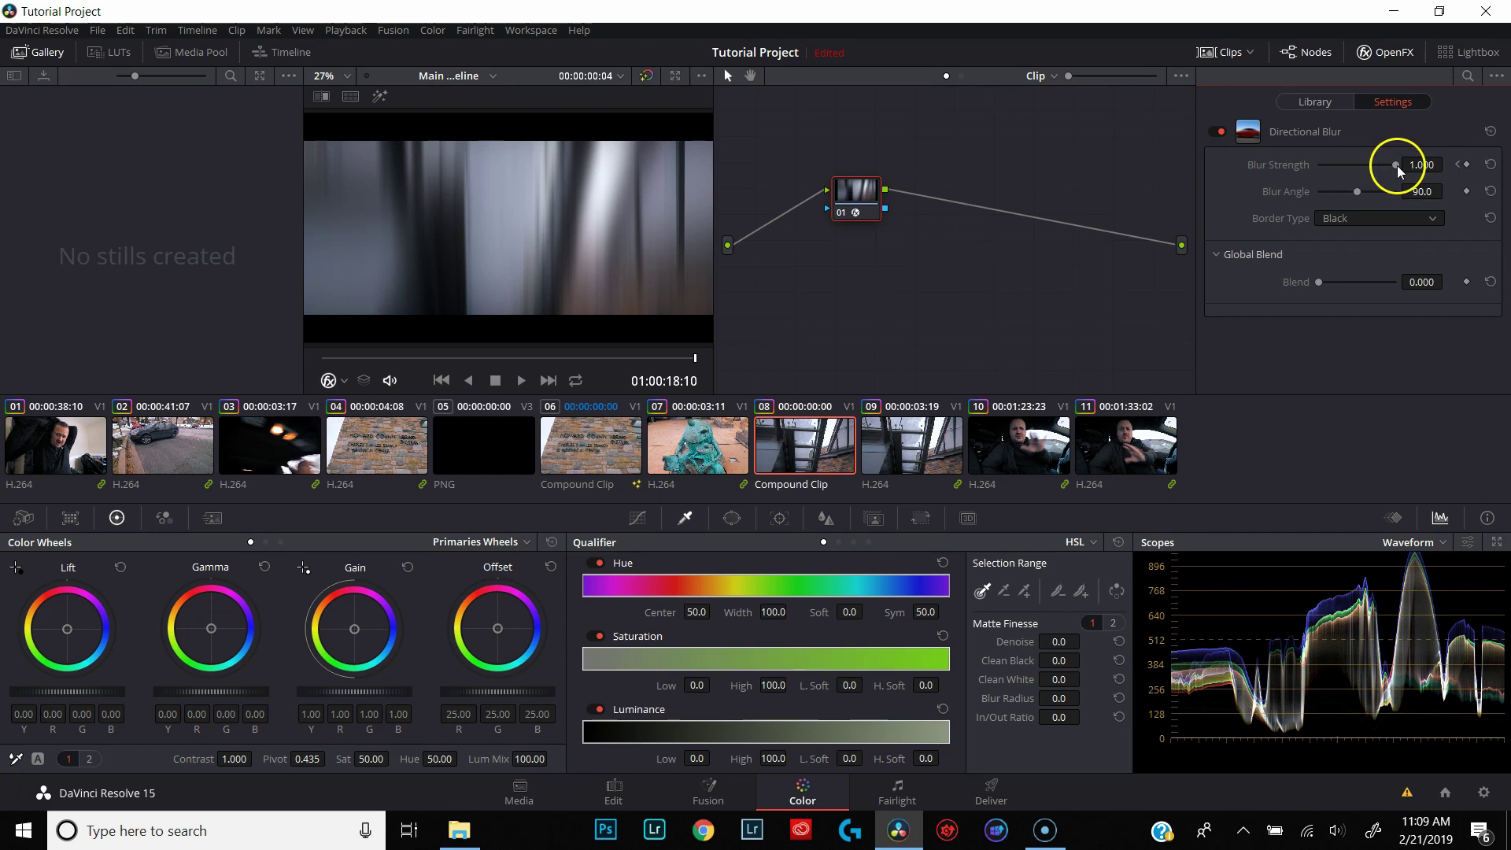
drag(1397, 165, 1237, 179)
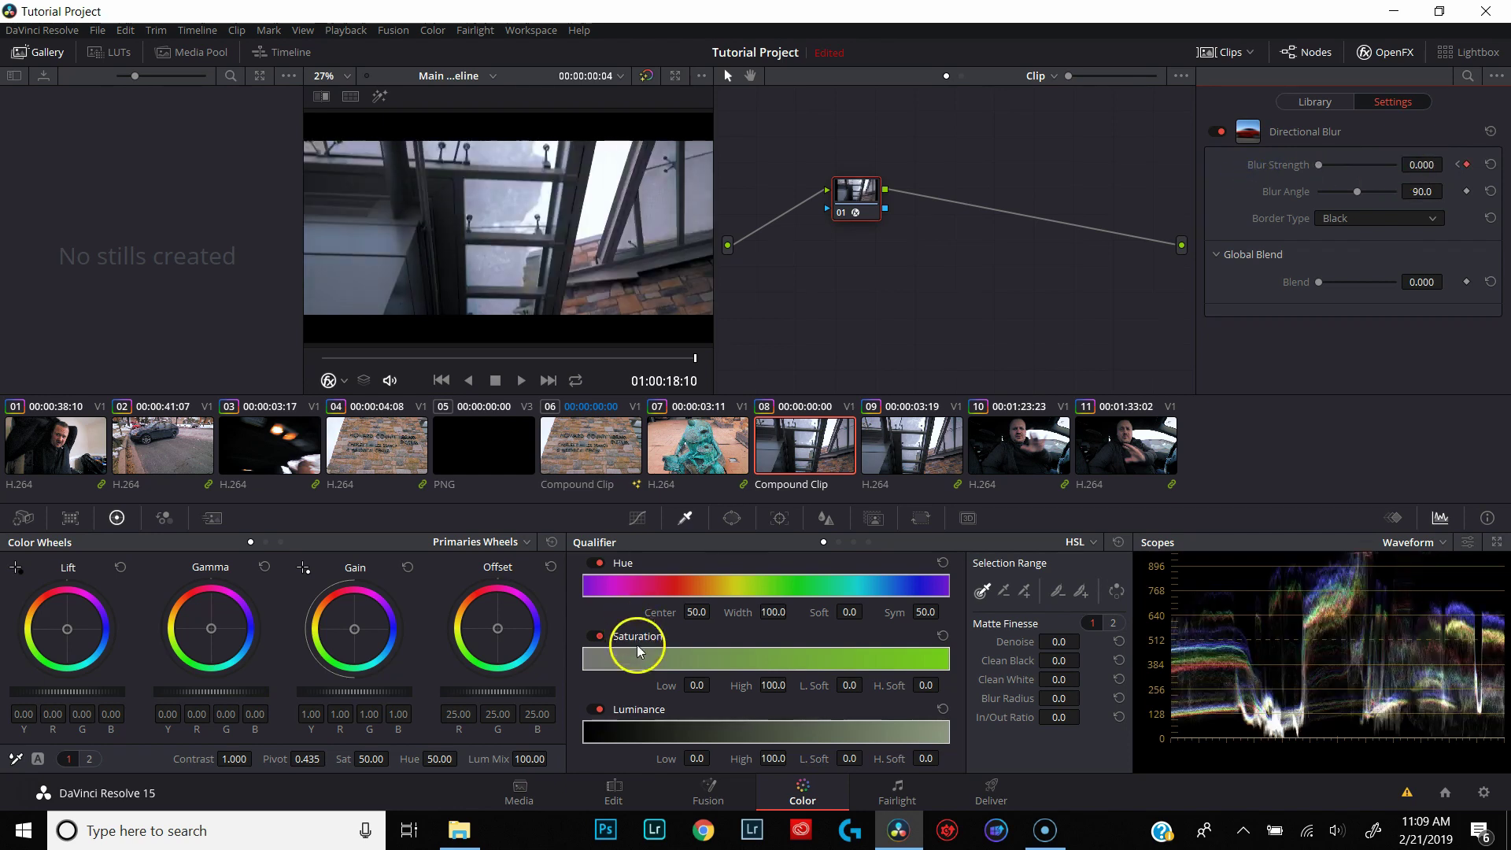
Step: Play back the blurred transition on the Edit page from 01:00:18:06
click(609, 786)
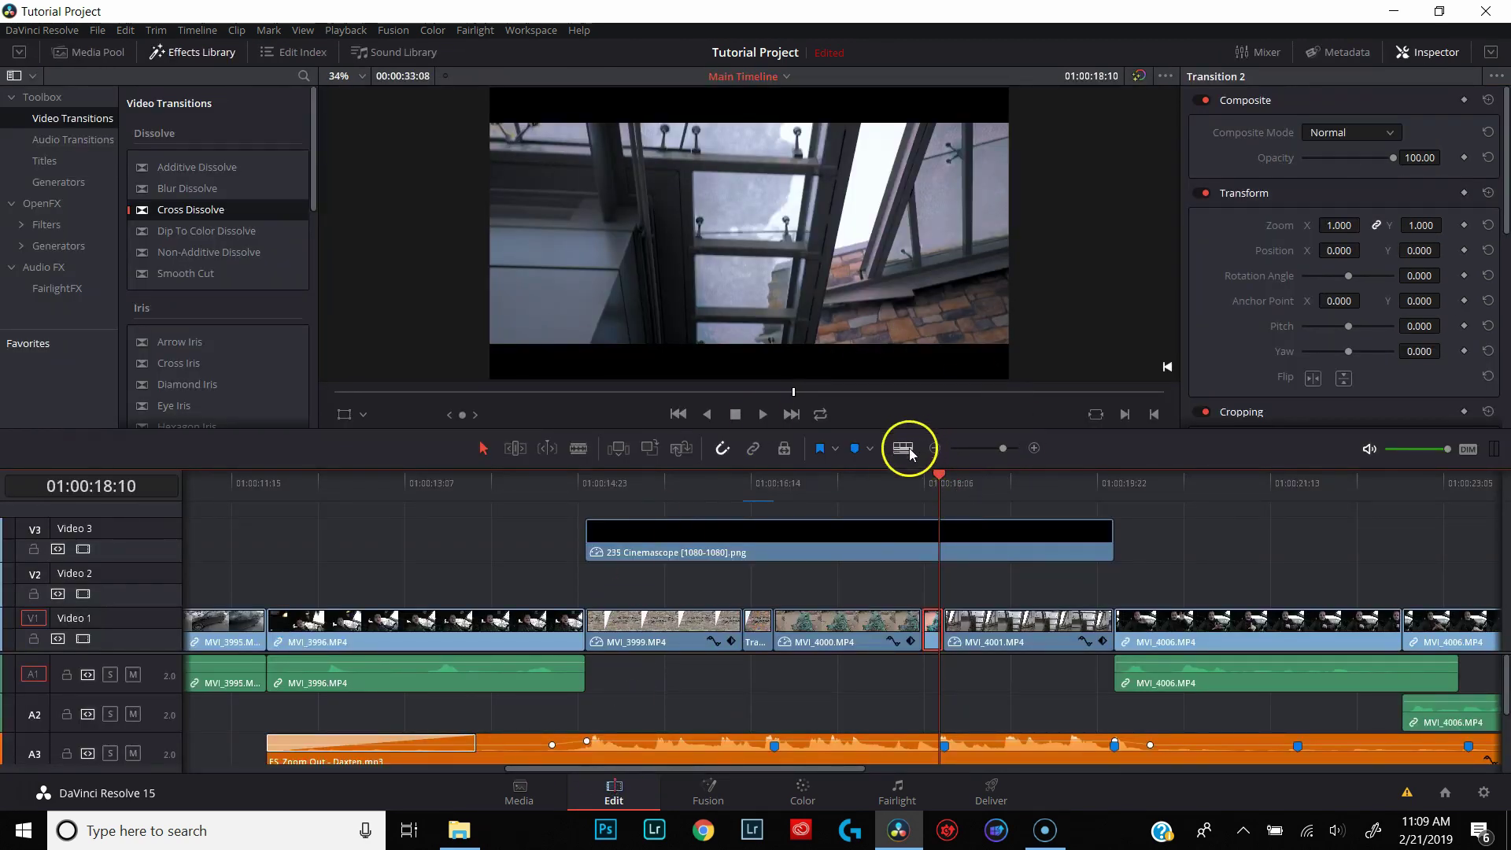
click(923, 475)
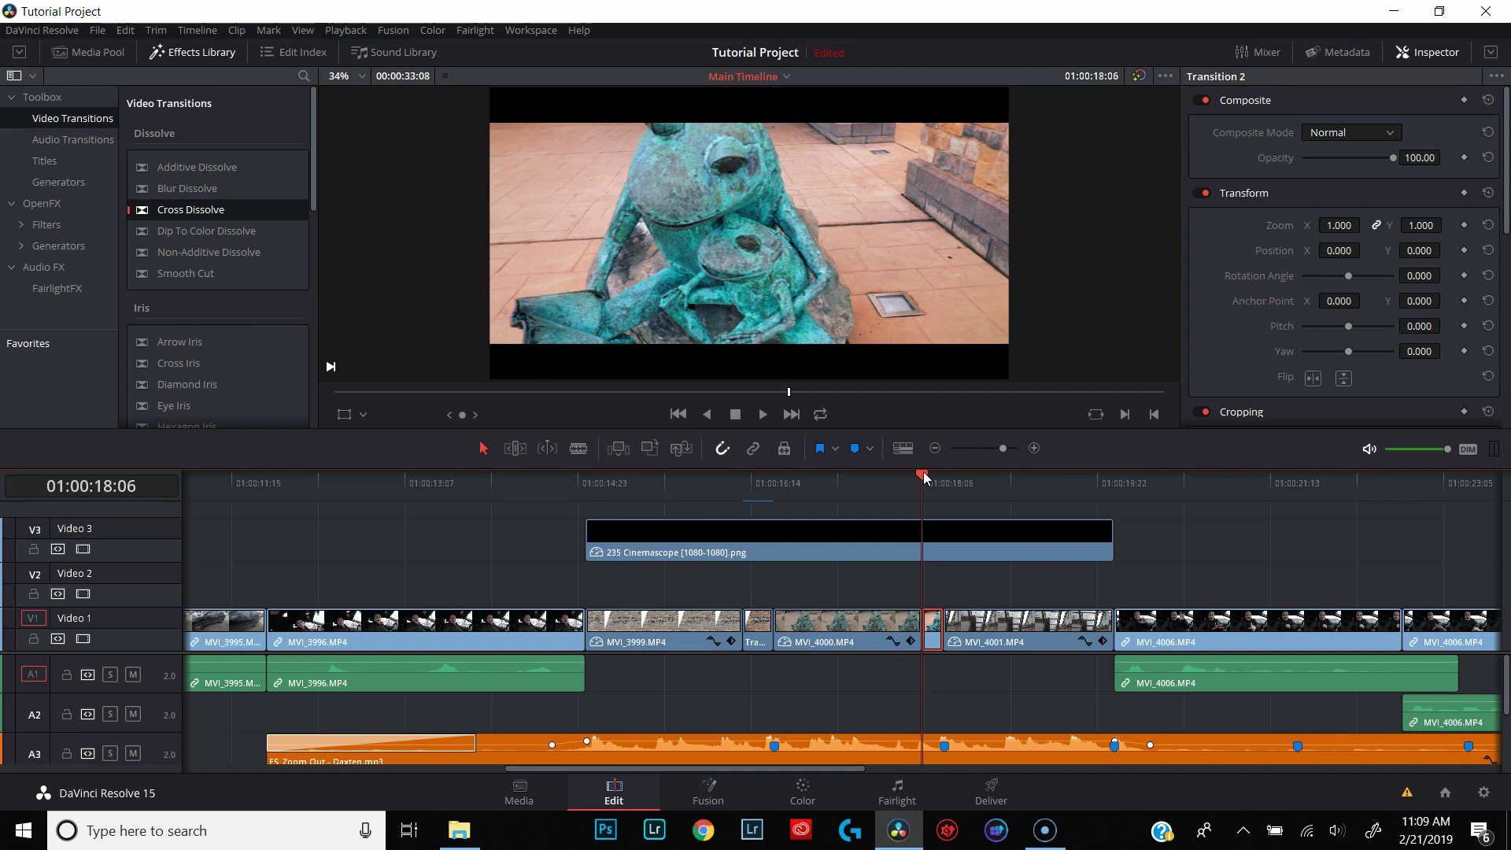
key(space)
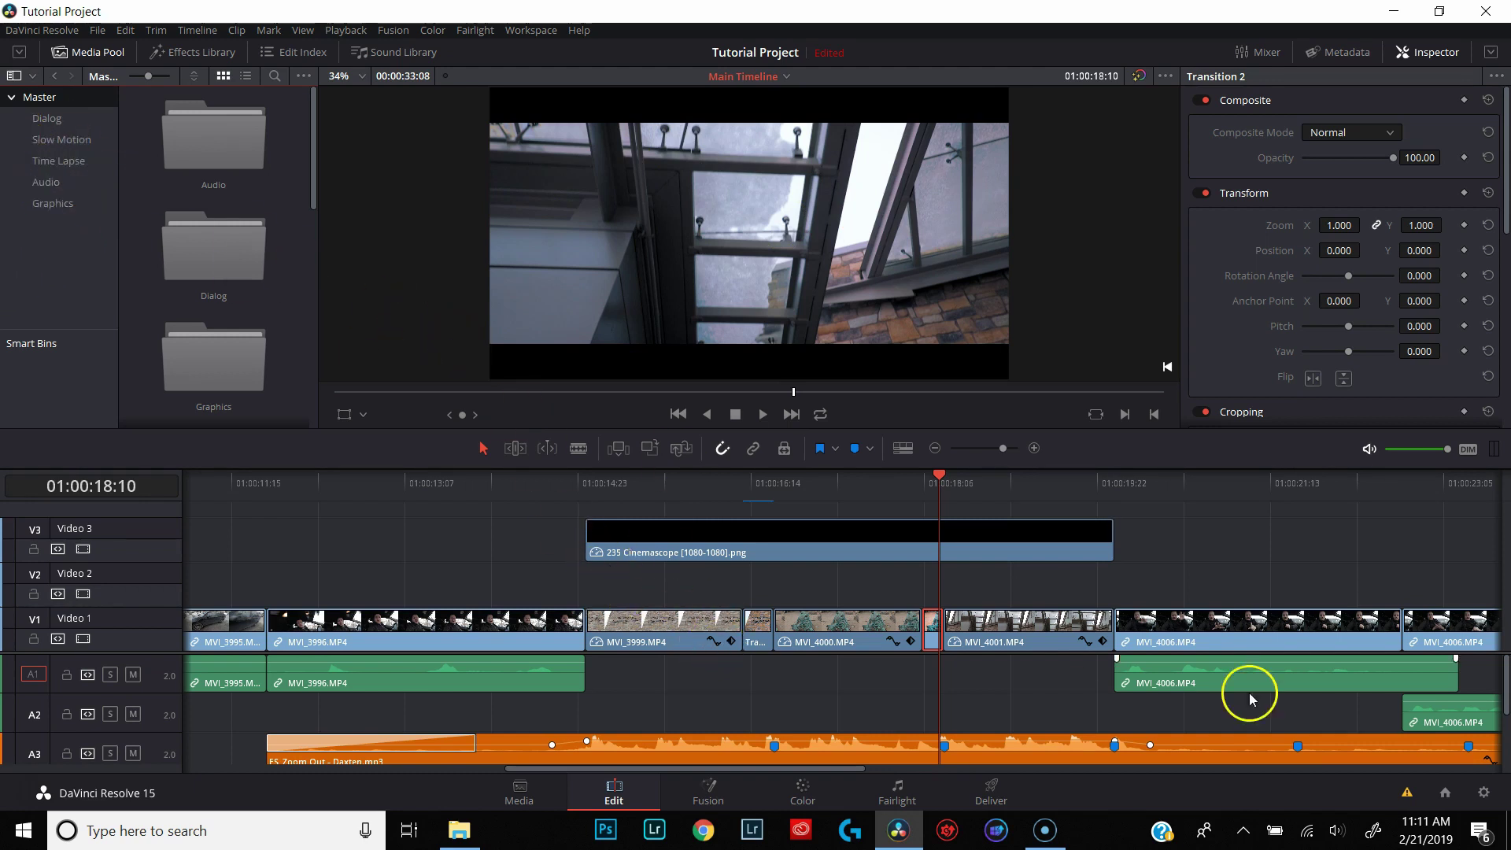
Step: Place the ES_Whip Whoosh Swoosh 5 sound from the Audio bin on track A4 beneath each of the two transition compound clips
scroll(1493, 703, down, 3)
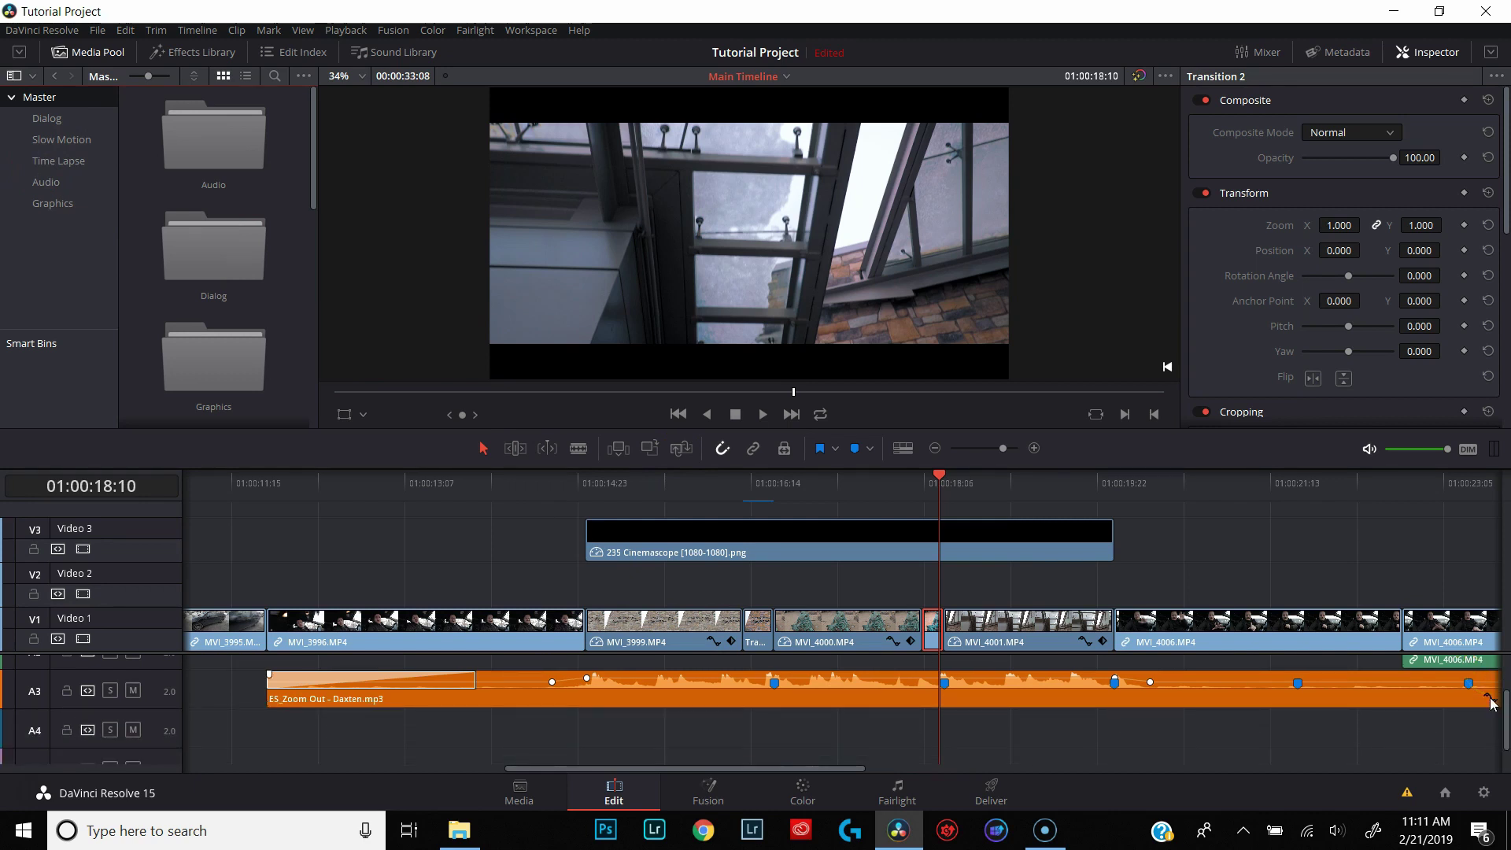
scroll(1493, 703, up, 1)
scroll(1493, 703, down, 1)
click(254, 692)
click(65, 185)
click(202, 161)
click(190, 255)
drag(190, 254, 760, 749)
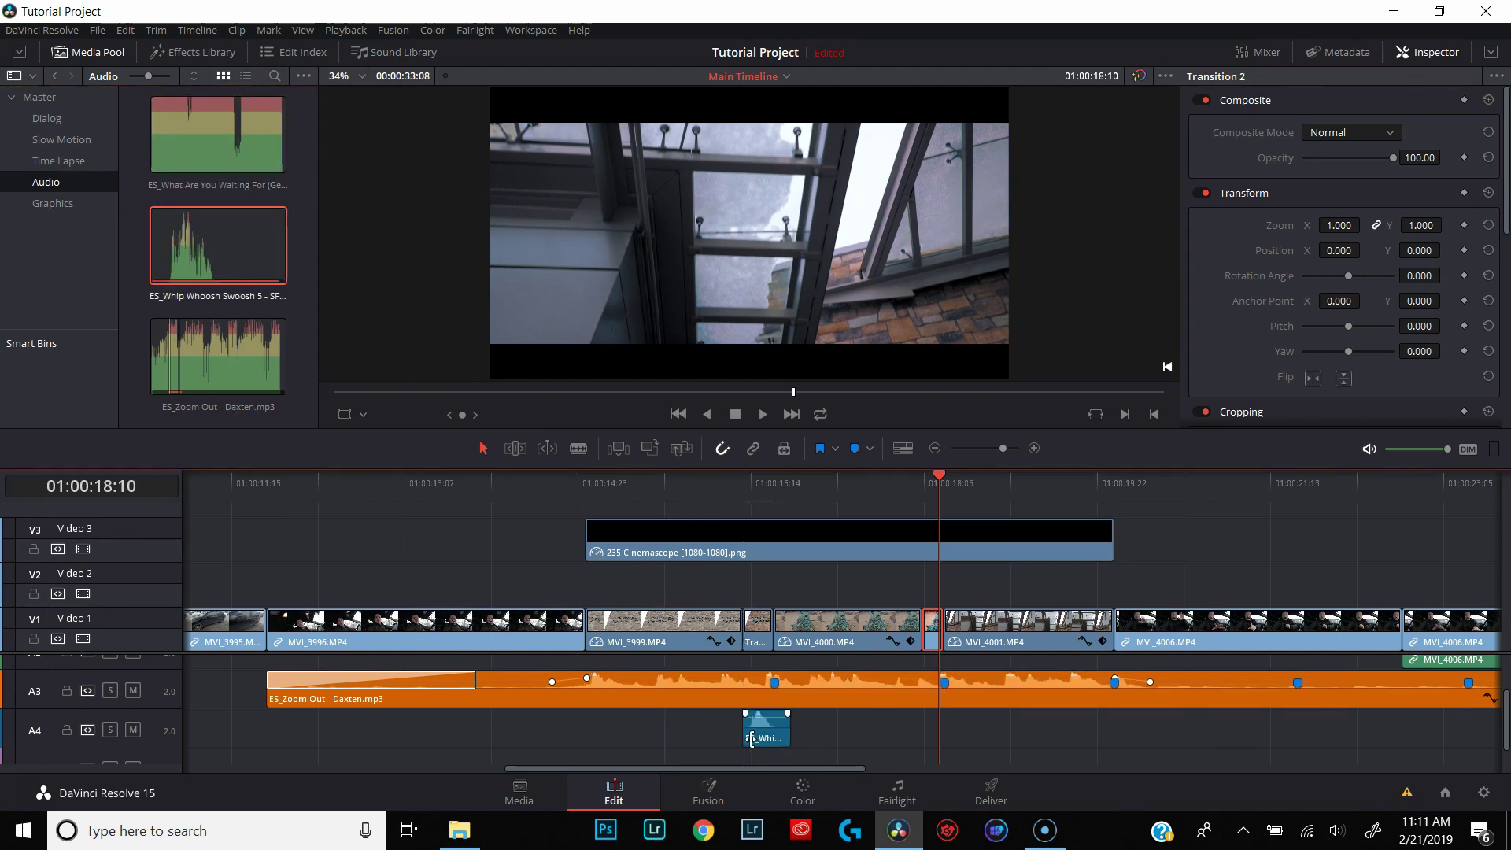
click(211, 252)
drag(211, 252, 932, 741)
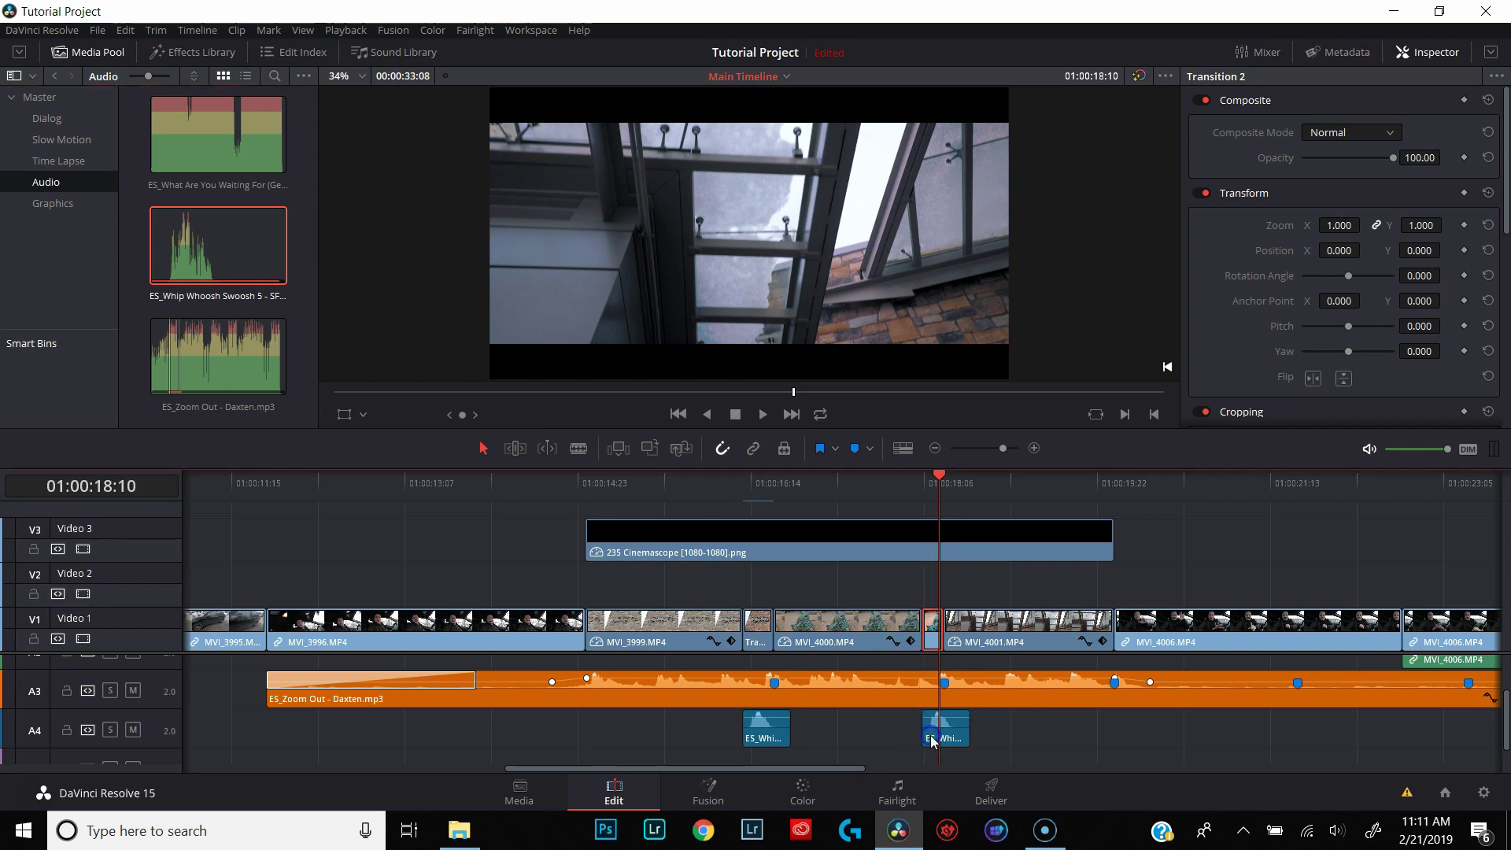